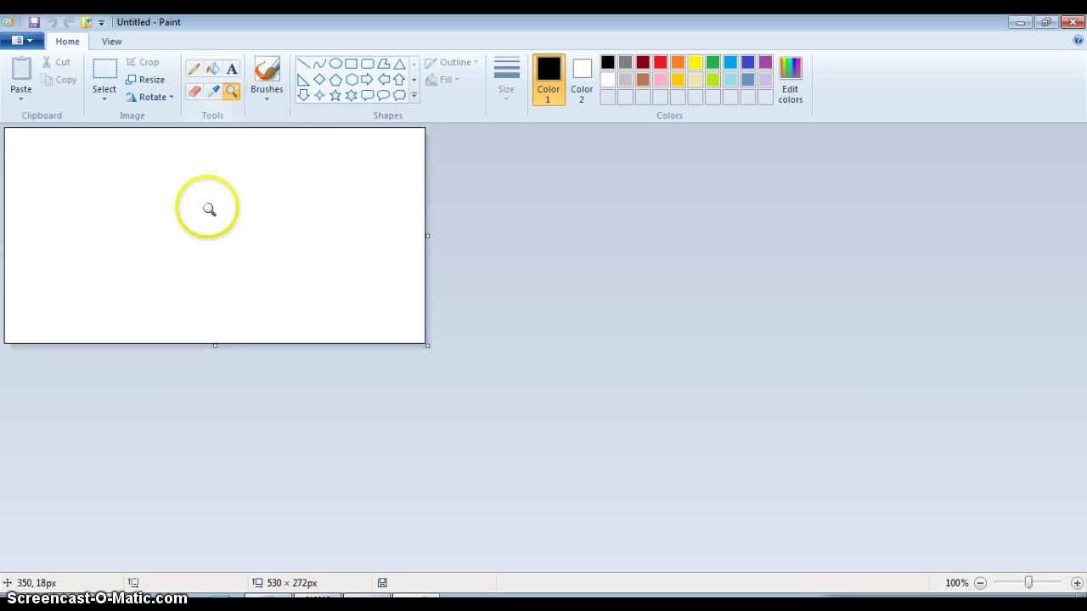
Step: Enlarge the view to 200% and draw a yellow-outlined circle about 55 × 57 px in the canvas's upper-right area
left_click(211, 240)
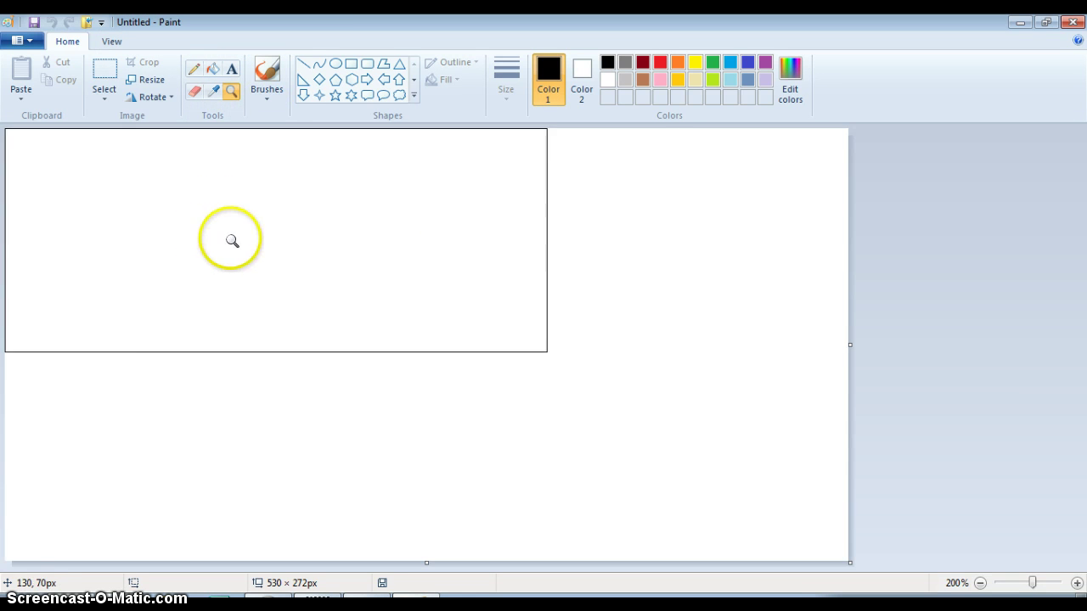
left_click(335, 64)
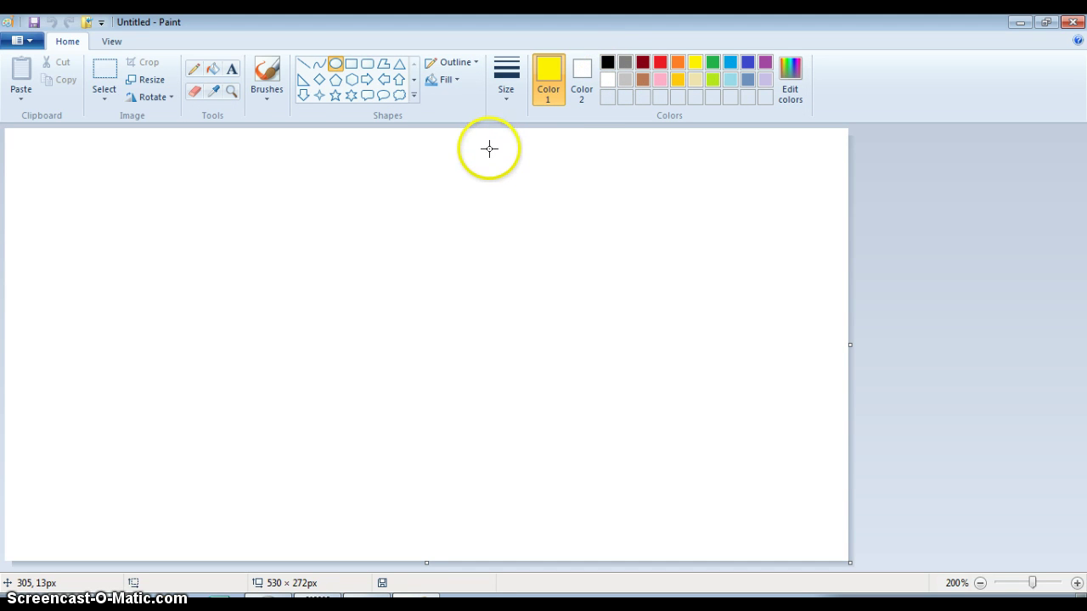
mouse_move(489, 149)
left_mouse_down()
mouse_move(558, 247)
mouse_move(575, 245)
mouse_move(553, 211)
mouse_move(671, 228)
mouse_move(665, 220)
left_mouse_up()
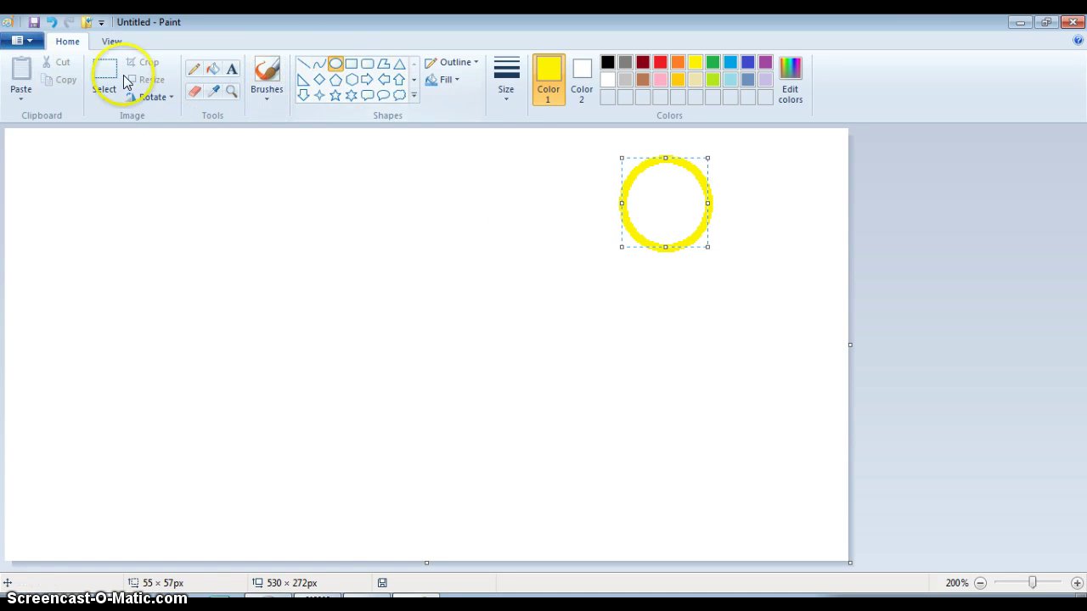
Step: Copy the yellow circle, paste it, and move the copy to the upper-left area of the canvas
left_click(94, 72)
left_click_drag(585, 145, 759, 326)
right_click(678, 247)
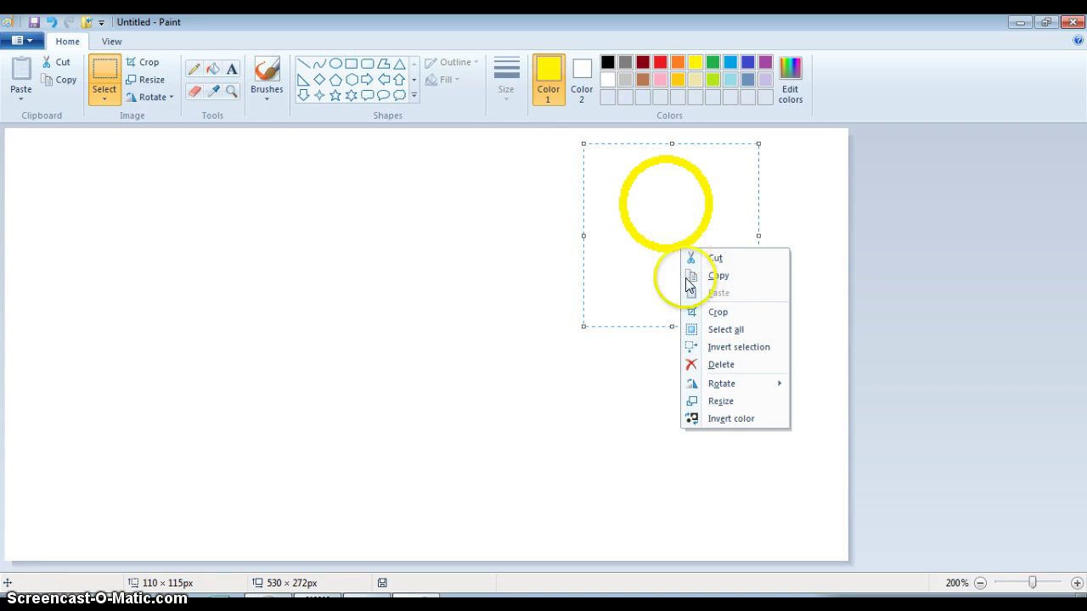
left_click(705, 275)
left_click_drag(27, 303, 136, 387)
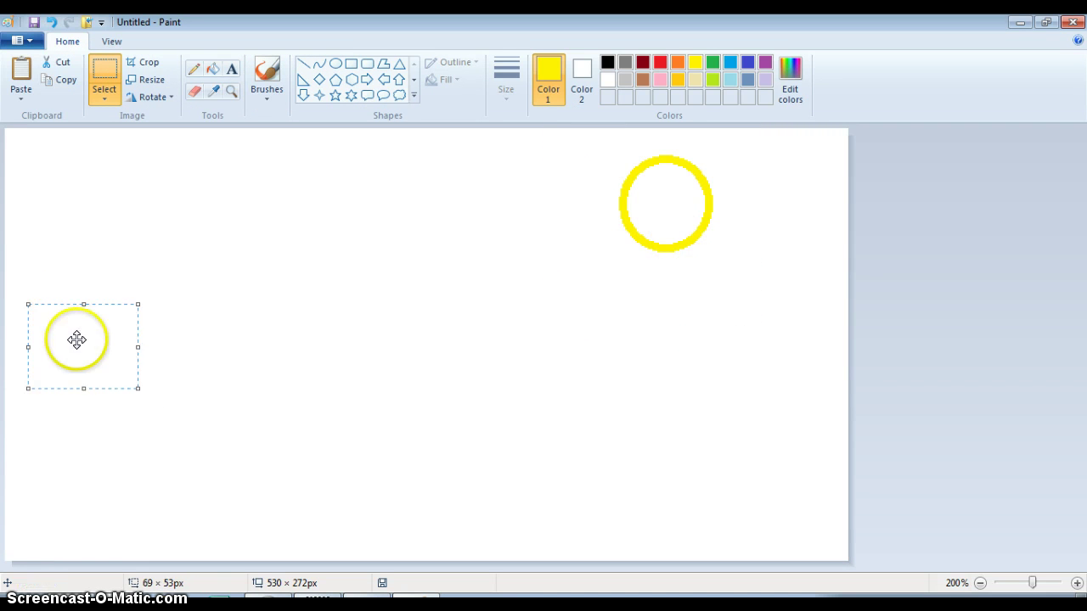
right_click(77, 339)
left_click(101, 384)
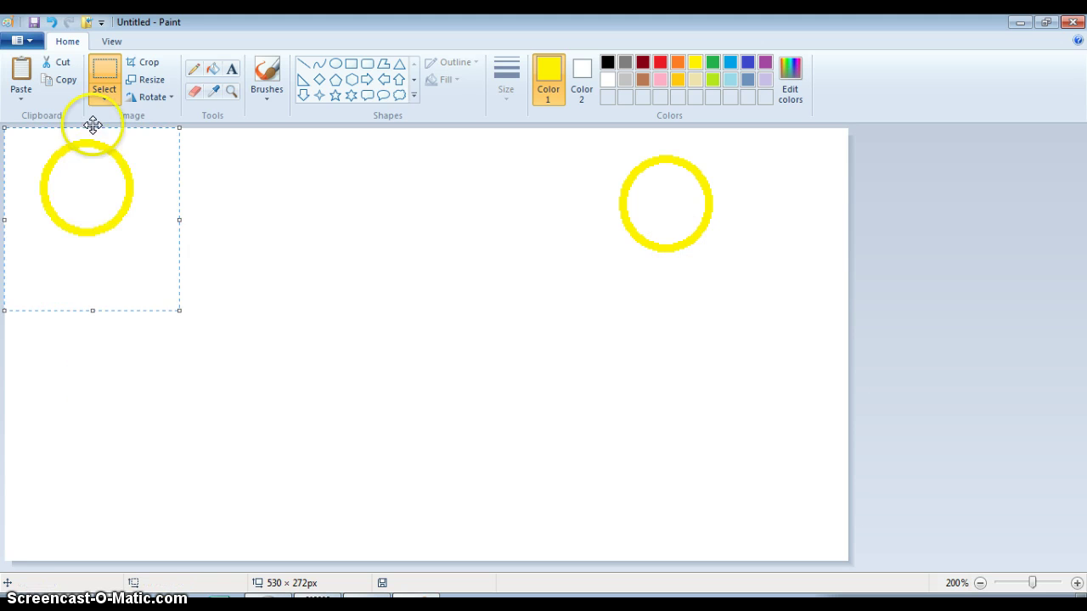
left_click_drag(92, 127, 126, 128)
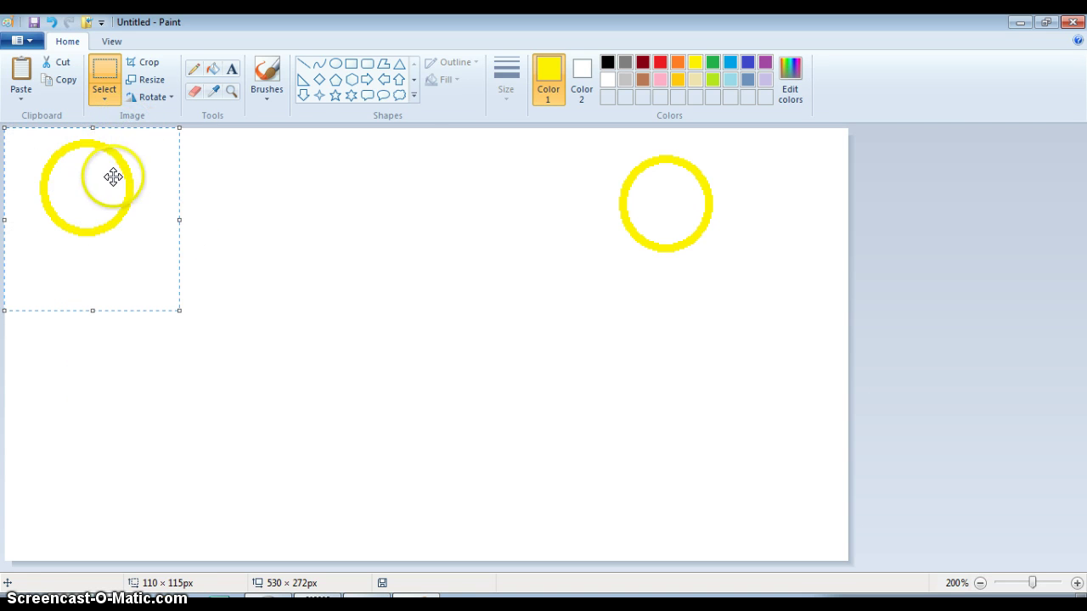
left_click_drag(112, 175, 168, 215)
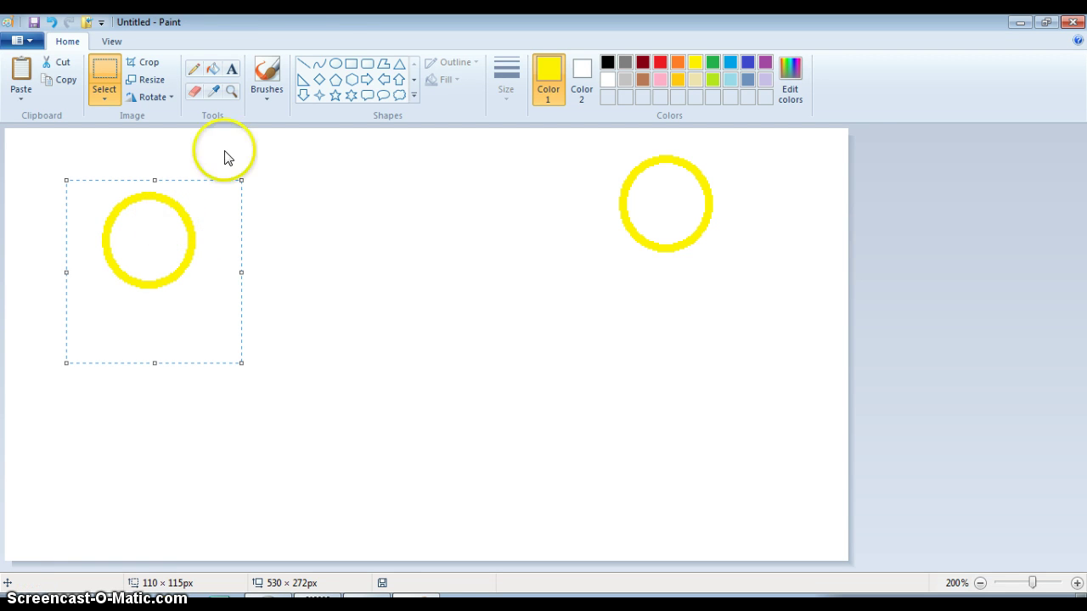
Step: Draw a thick black freehand pencil line down from the upper-right yellow circle, plus an elongated teardrop outline beneath it
left_click(194, 68)
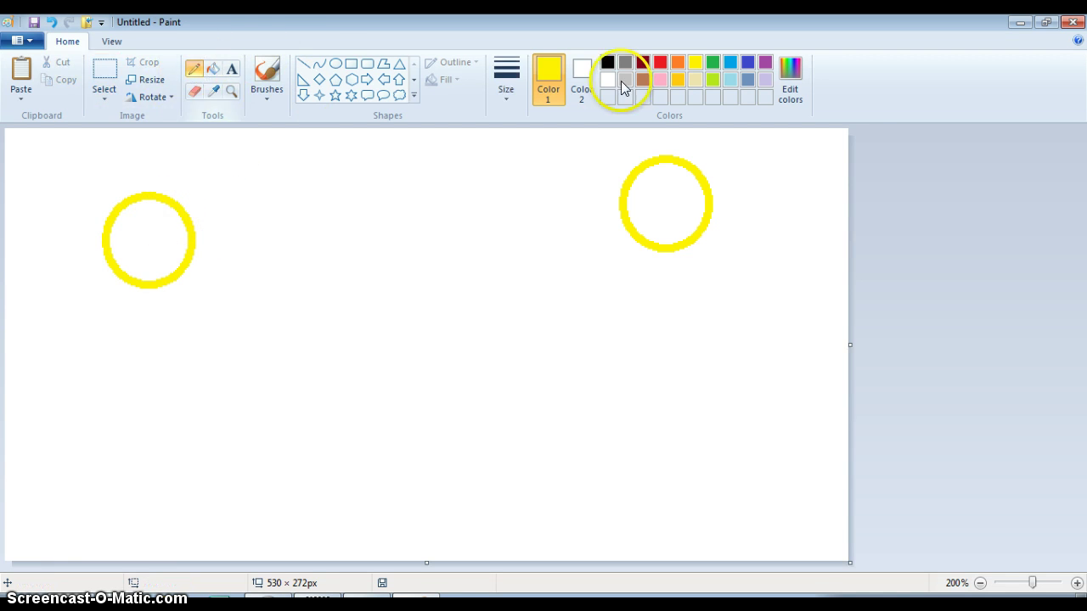
left_click(507, 89)
left_click(520, 217)
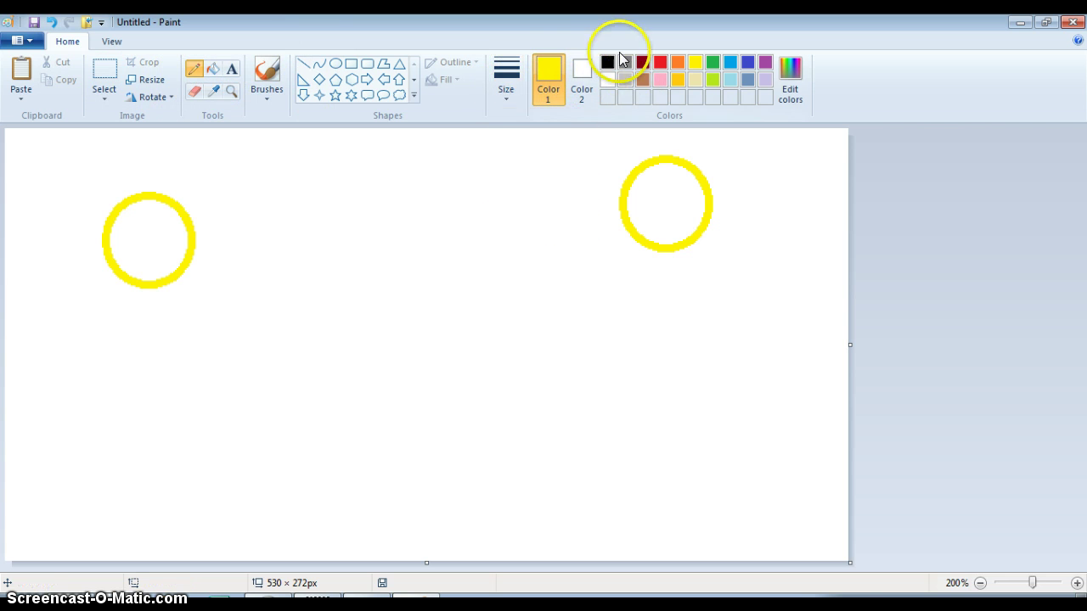
left_click(605, 65)
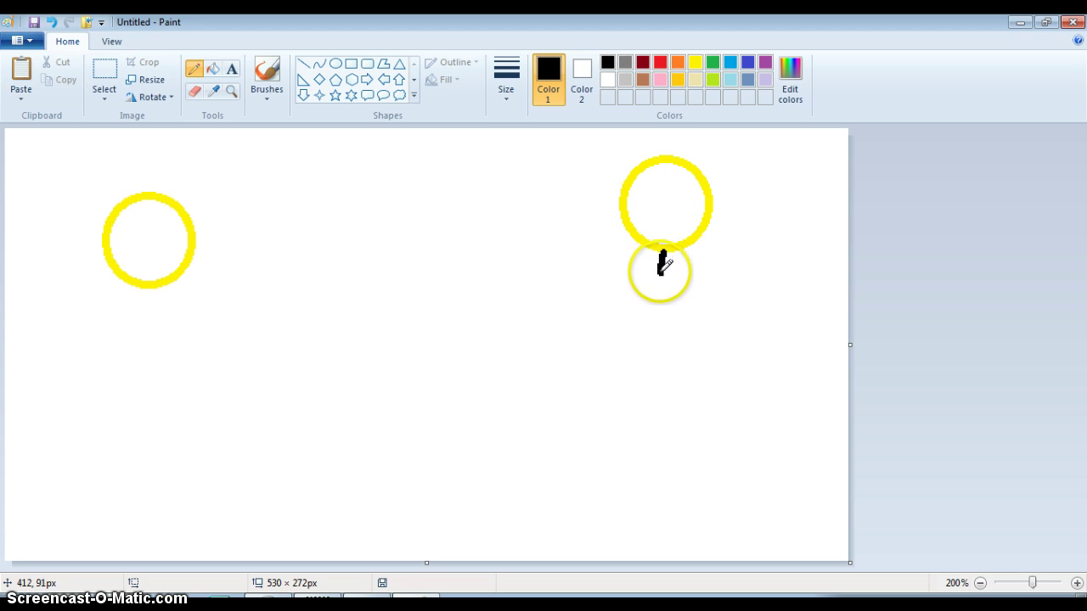
mouse_move(663, 252)
left_mouse_down()
mouse_move(665, 296)
mouse_move(631, 318)
mouse_move(651, 299)
mouse_move(665, 421)
mouse_move(632, 434)
mouse_move(615, 426)
mouse_move(611, 395)
mouse_move(620, 331)
mouse_move(645, 296)
left_mouse_up()
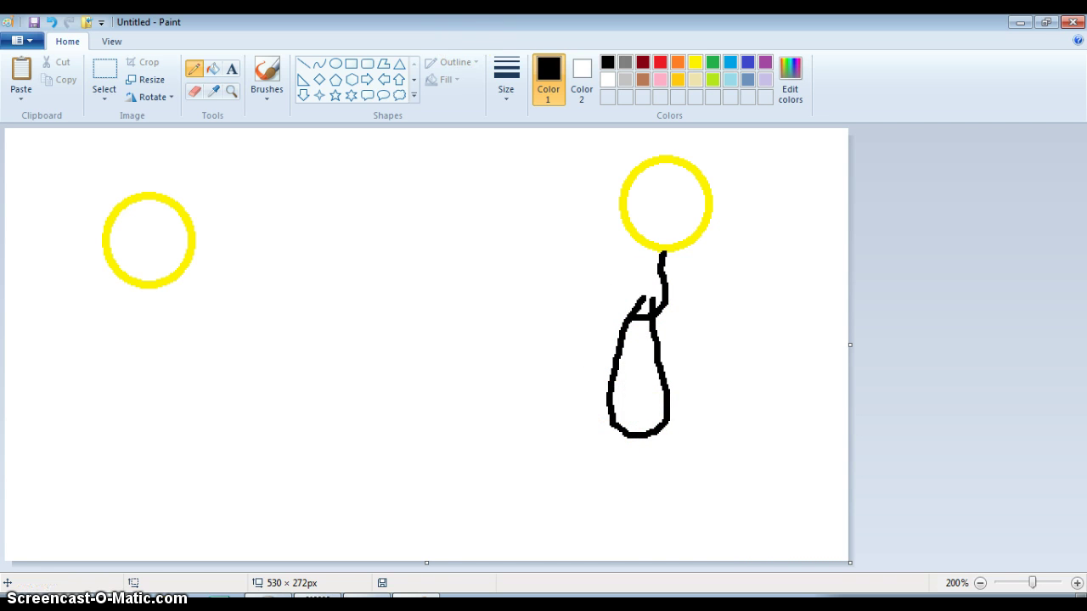
Step: Undo the teardrop outline, keeping the curved black line below the circle
left_click(35, 22)
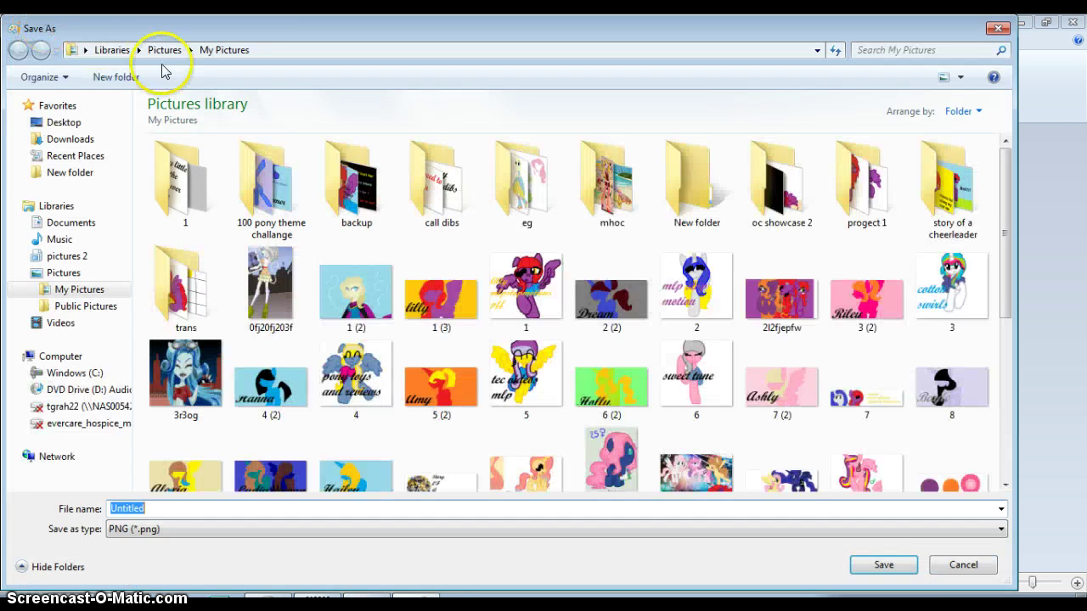
left_click(999, 29)
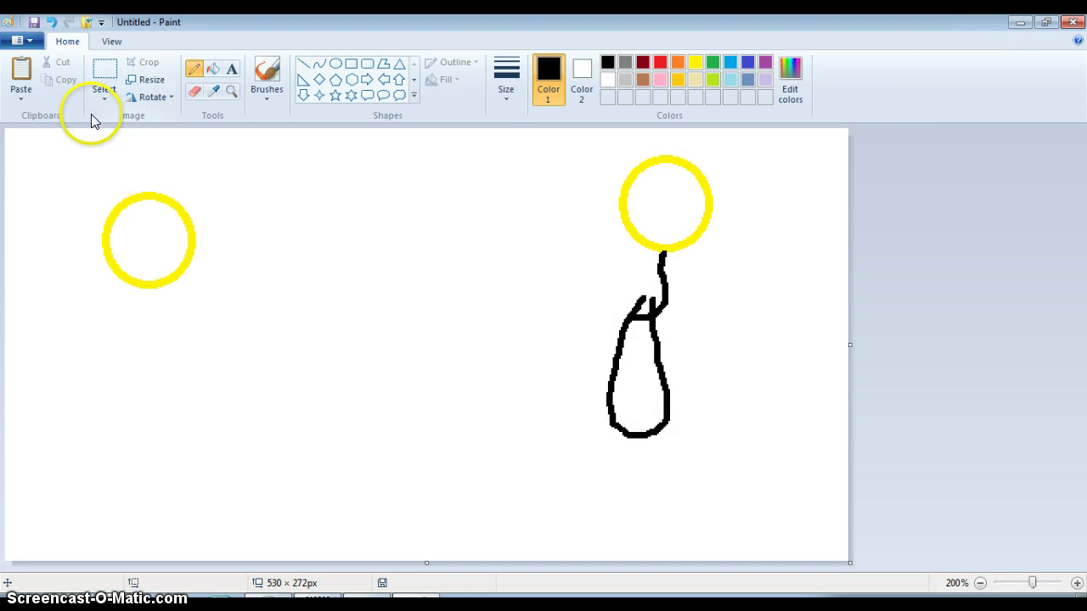
left_click(51, 22)
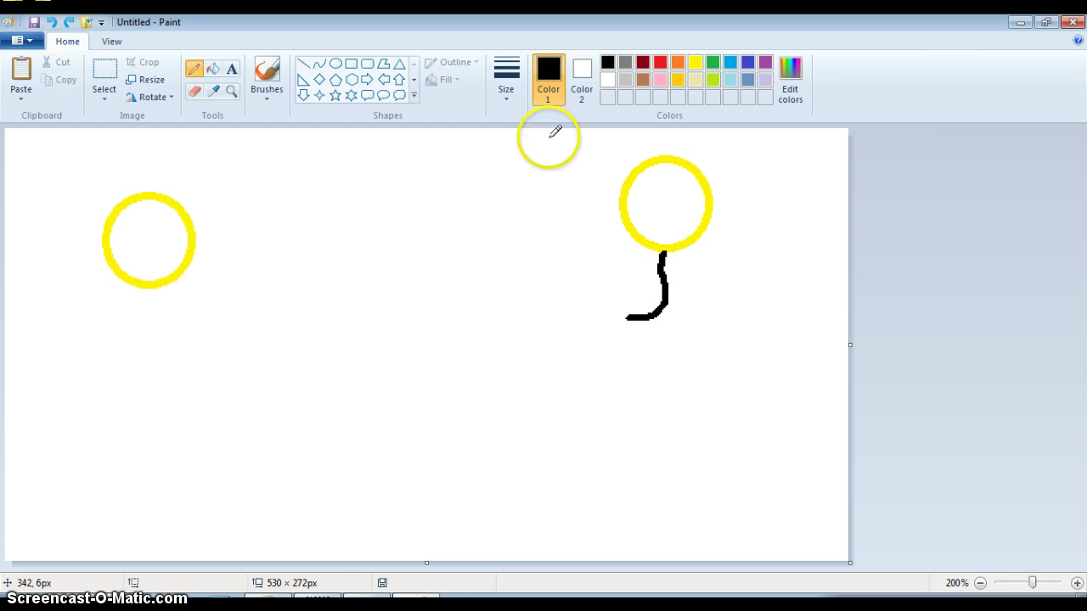
Step: Draw a gold-outlined oval about 28 × 32 px in the canvas's upper-right corner and fill it with yellow
left_click(677, 78)
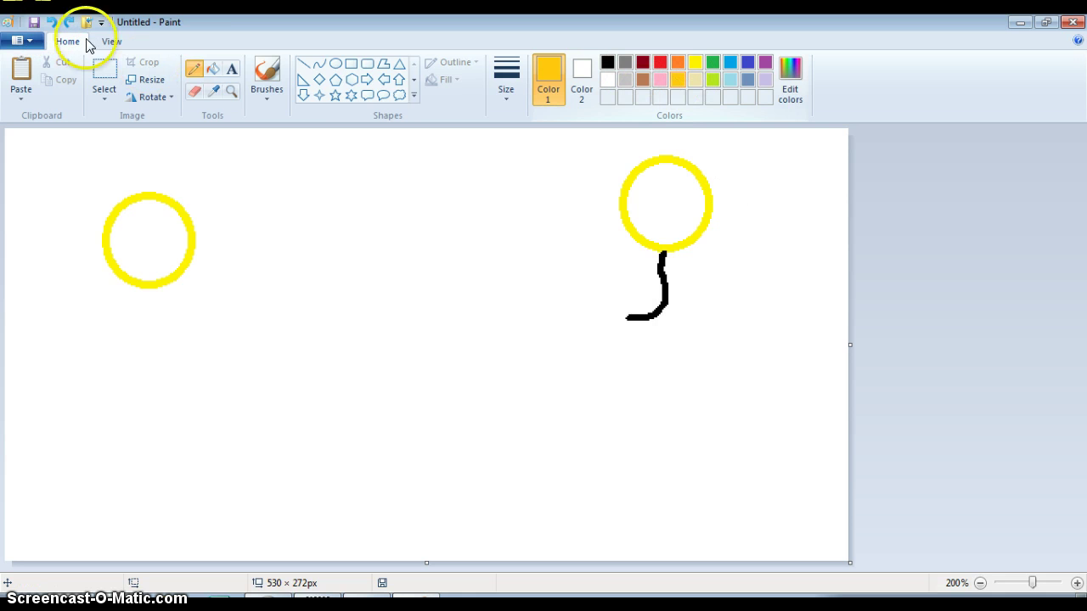
left_click(338, 63)
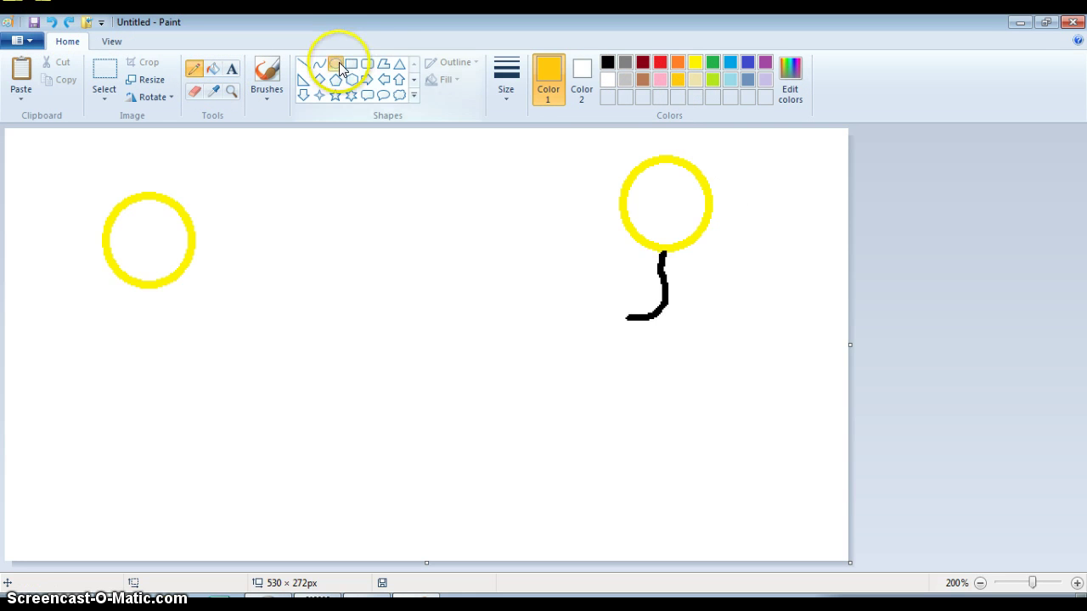
left_click_drag(781, 145, 824, 194)
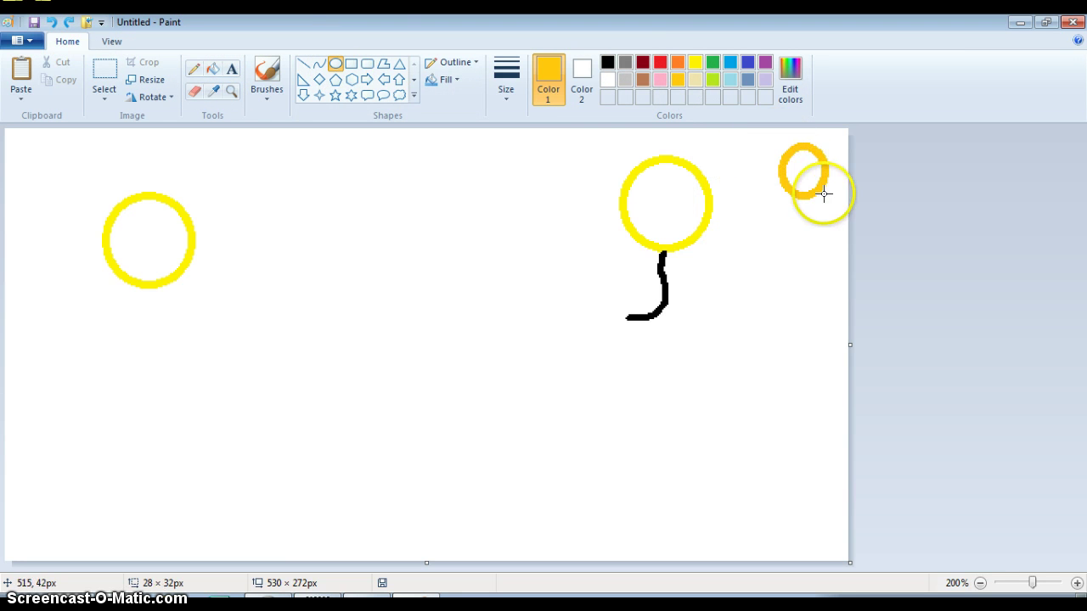
left_click(695, 64)
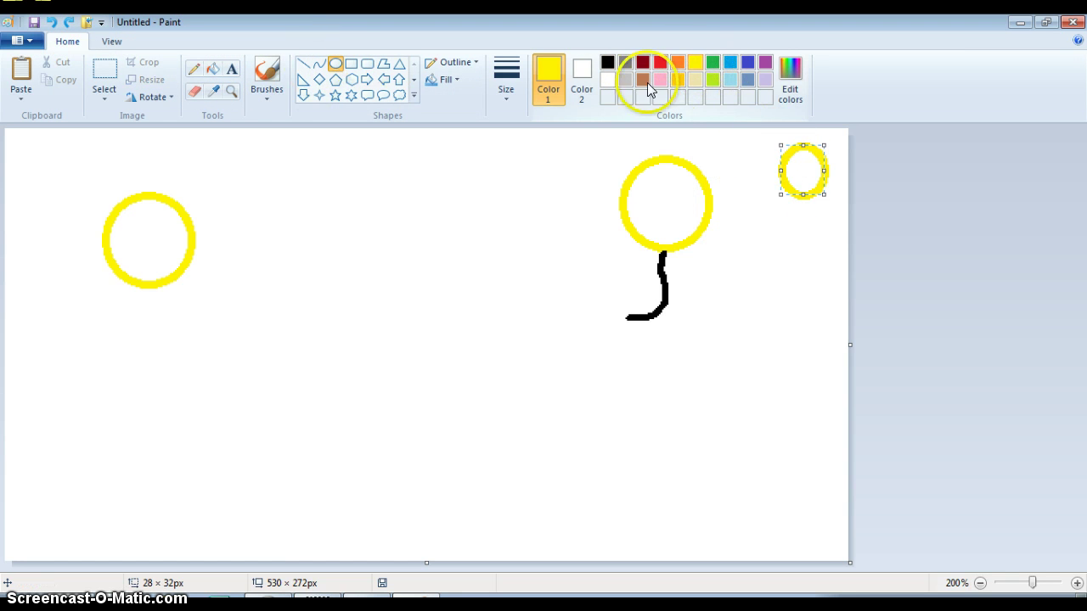
left_click(677, 80)
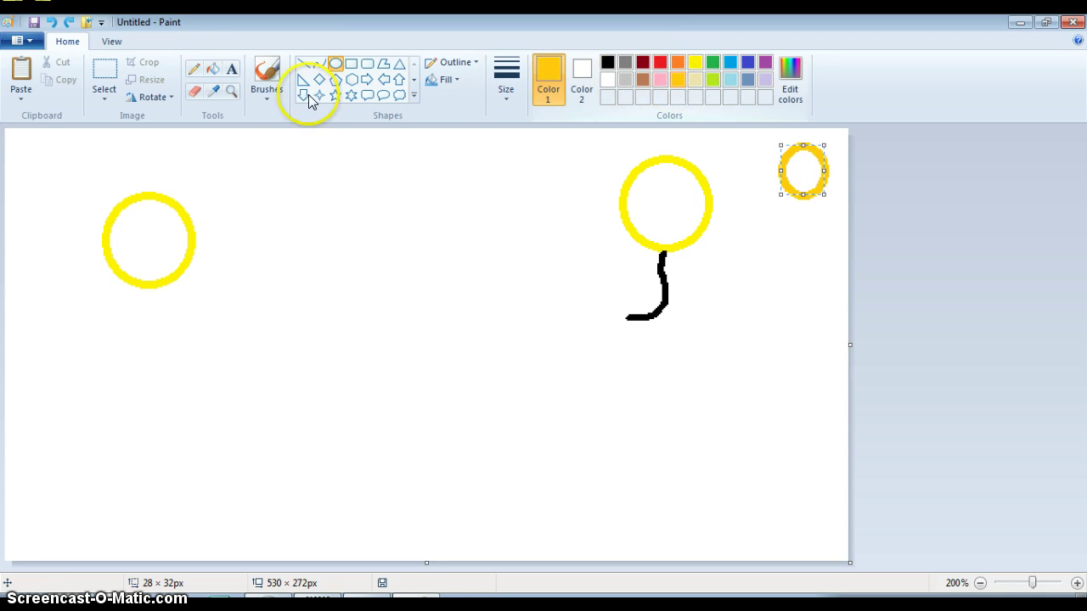
left_click(212, 69)
left_click(695, 64)
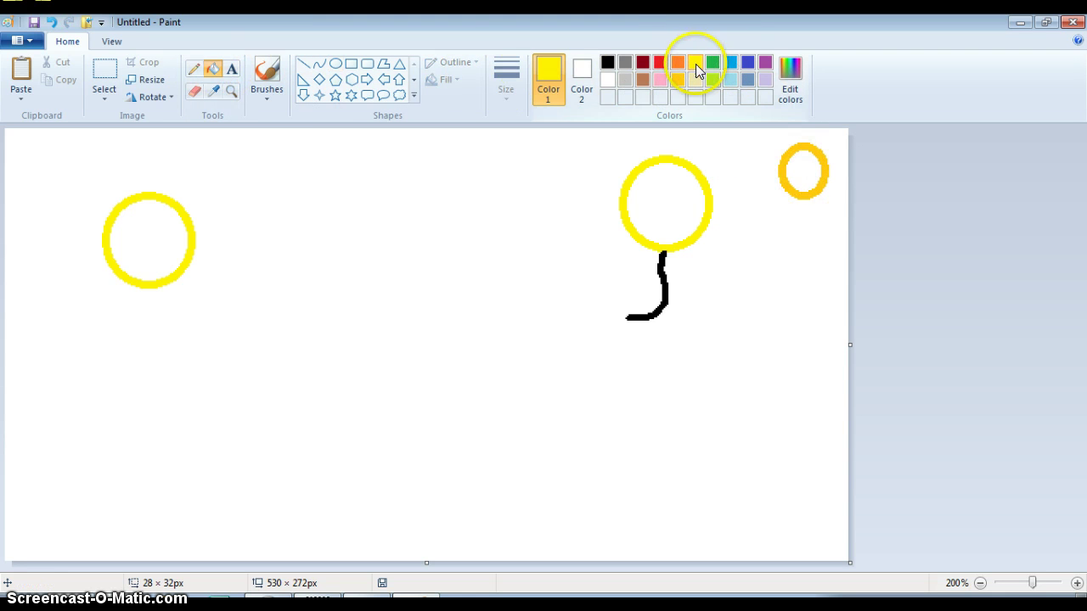
left_click(804, 173)
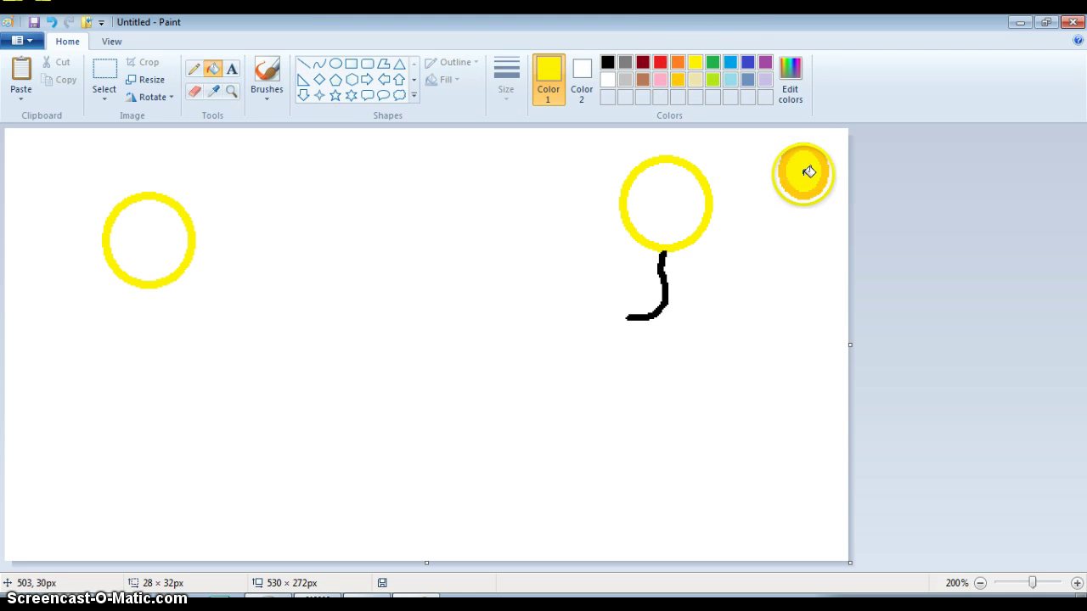
Step: Draw a dark purple (RGB 128, 0, 128) oval about 27 × 35 px below the gold one and fill it with the palette's lighter purple
left_click(791, 85)
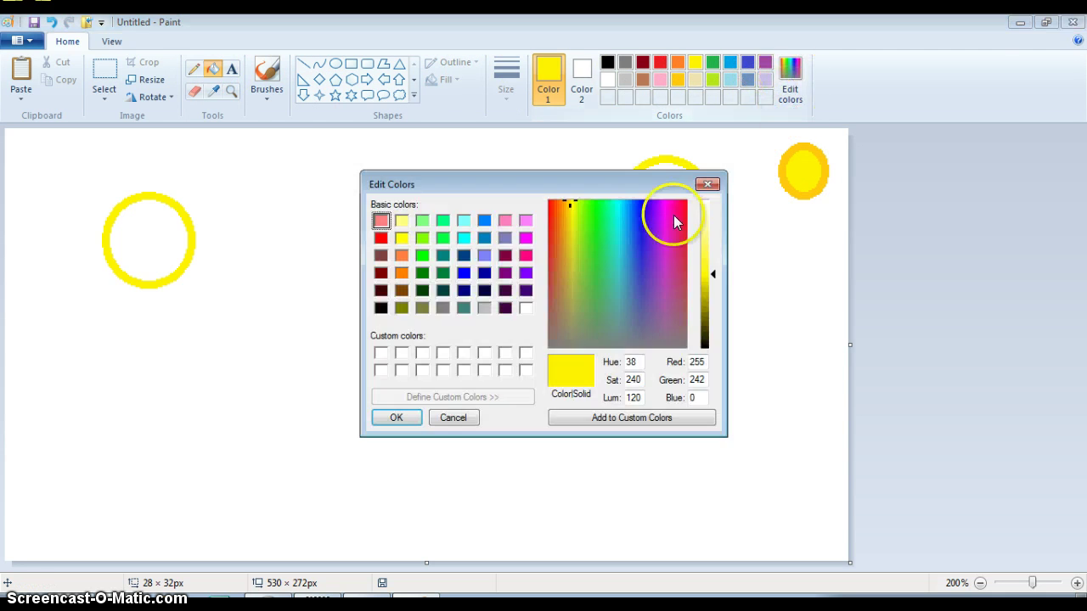
left_click(506, 272)
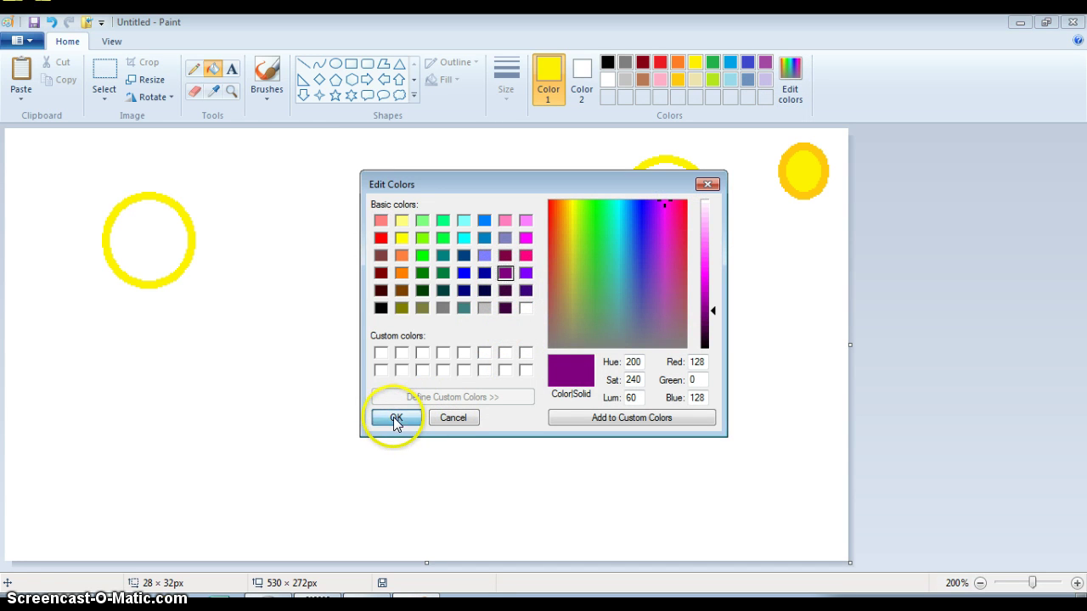
left_click(395, 420)
left_click(336, 64)
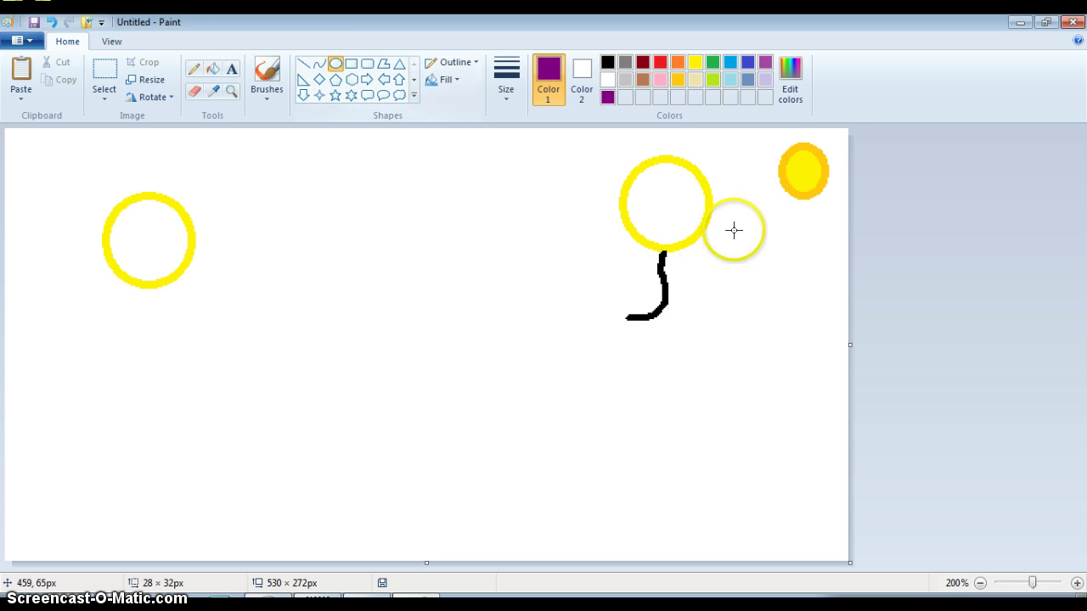
left_click_drag(784, 213, 826, 268)
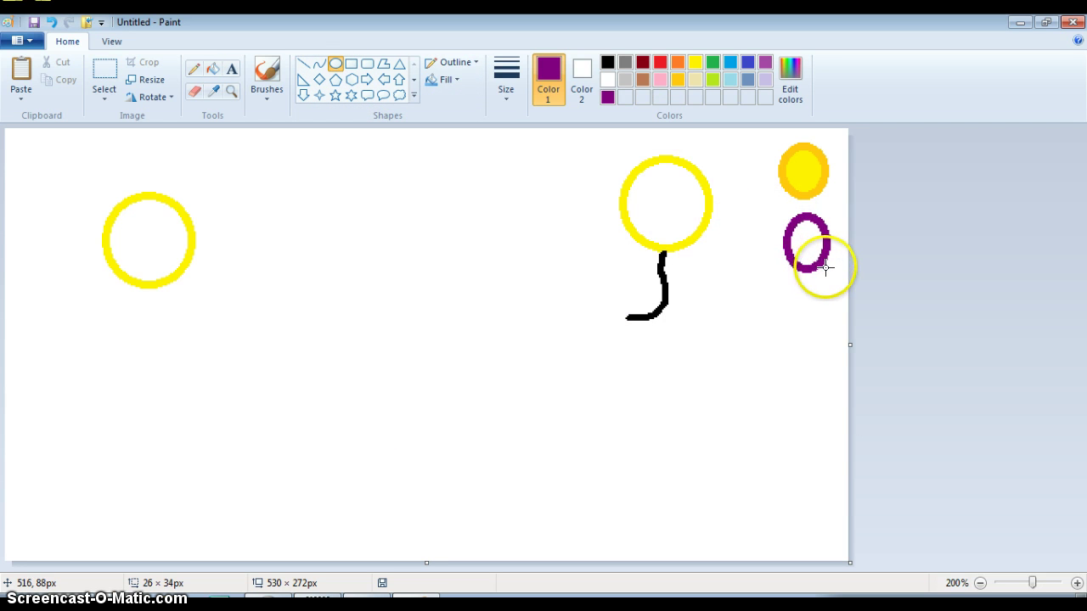
left_click(765, 62)
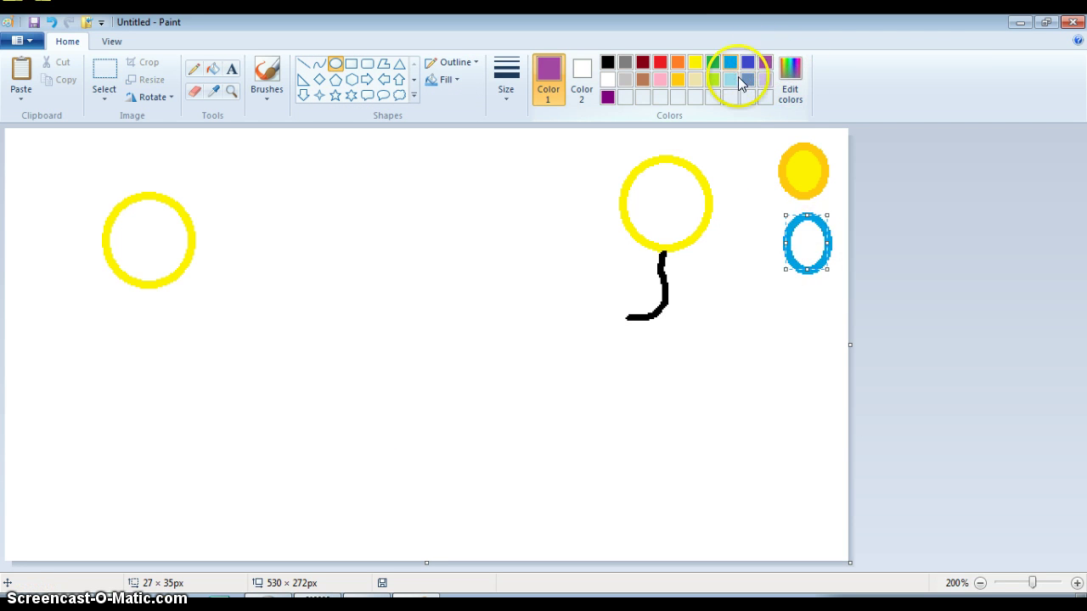
left_click(607, 97)
left_click(213, 68)
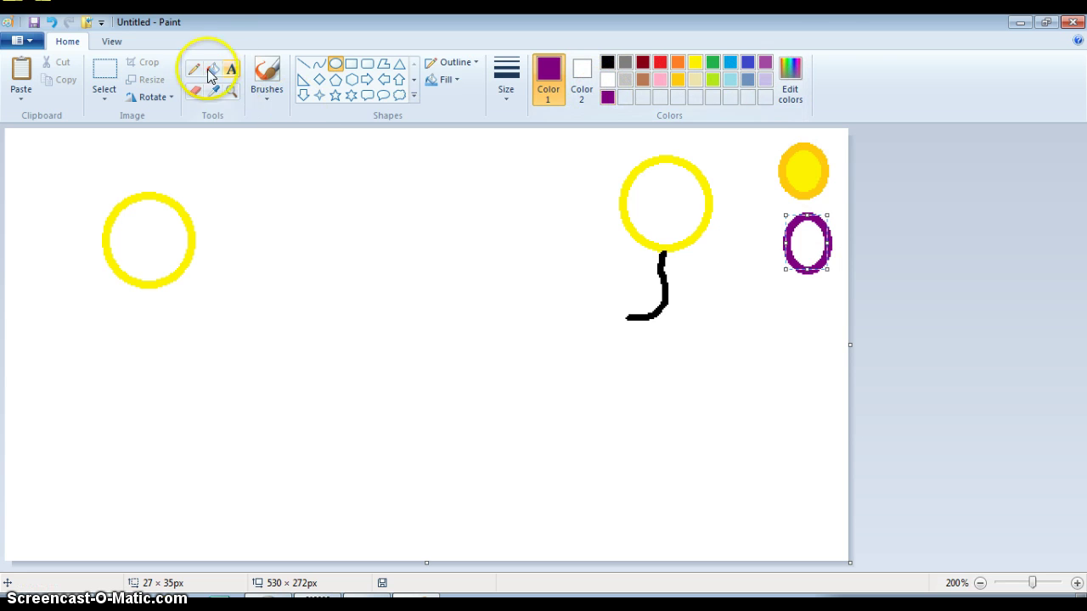
left_click(765, 62)
left_click(816, 240)
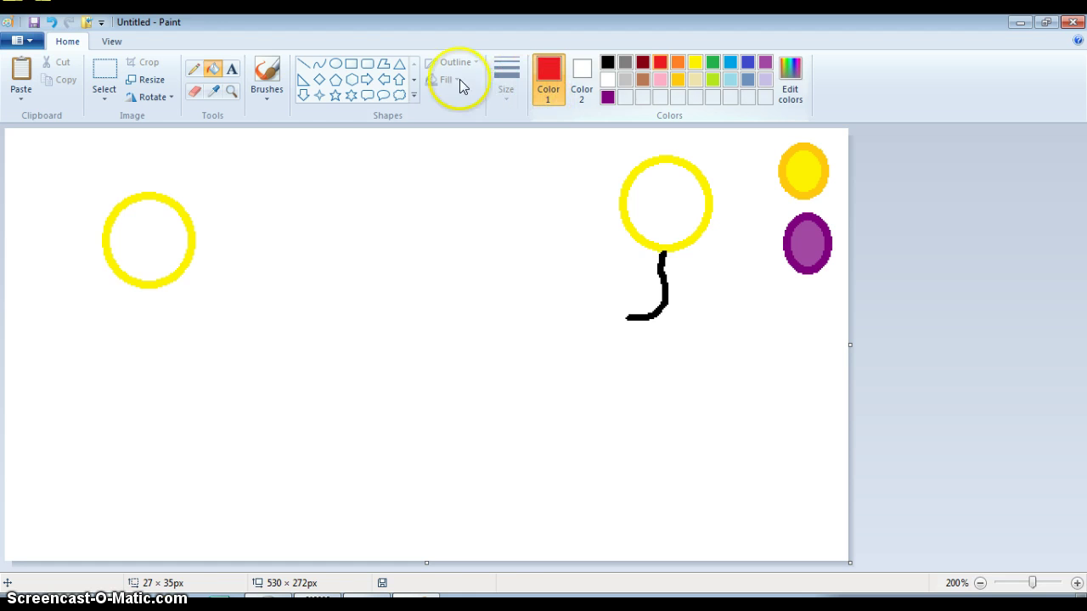
Step: Draw a red circle about 33 × 34 px below the purple oval and fill it with red
left_click(335, 64)
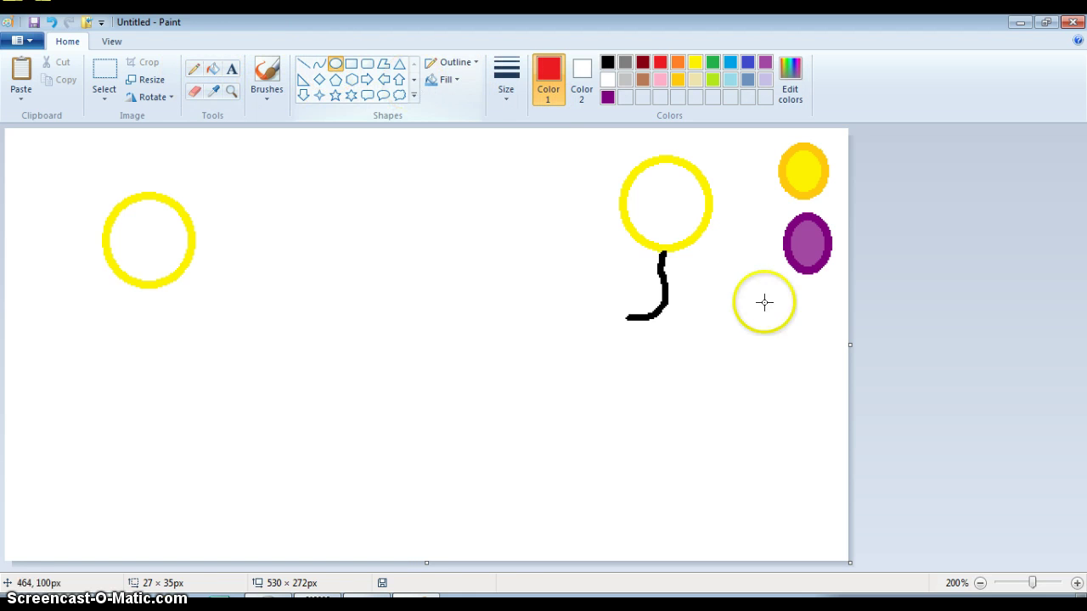
mouse_move(783, 288)
left_mouse_down()
mouse_move(820, 340)
mouse_move(841, 344)
left_mouse_up()
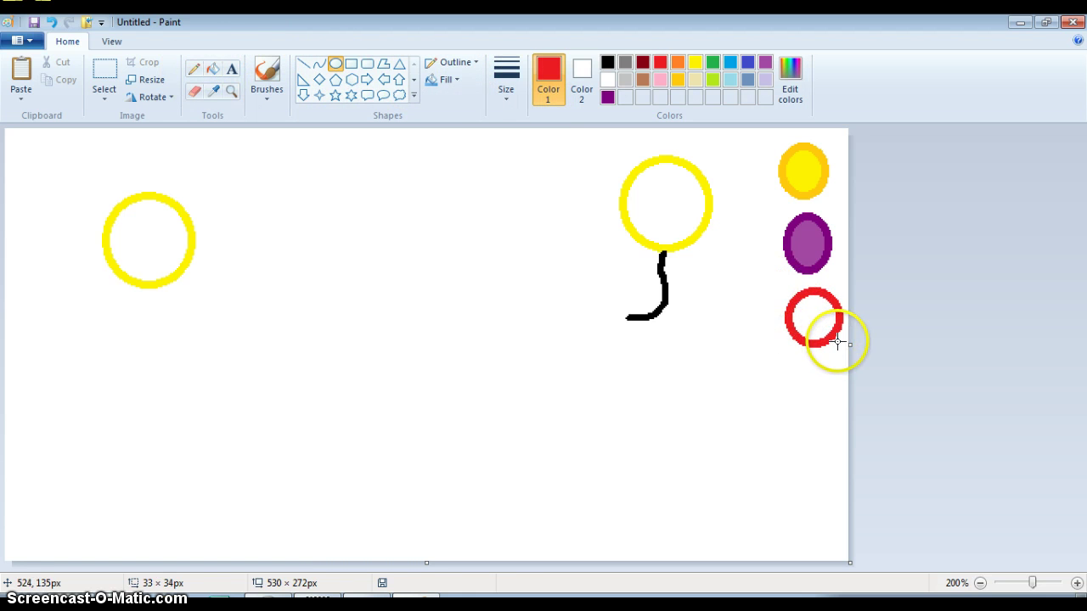
left_click(213, 65)
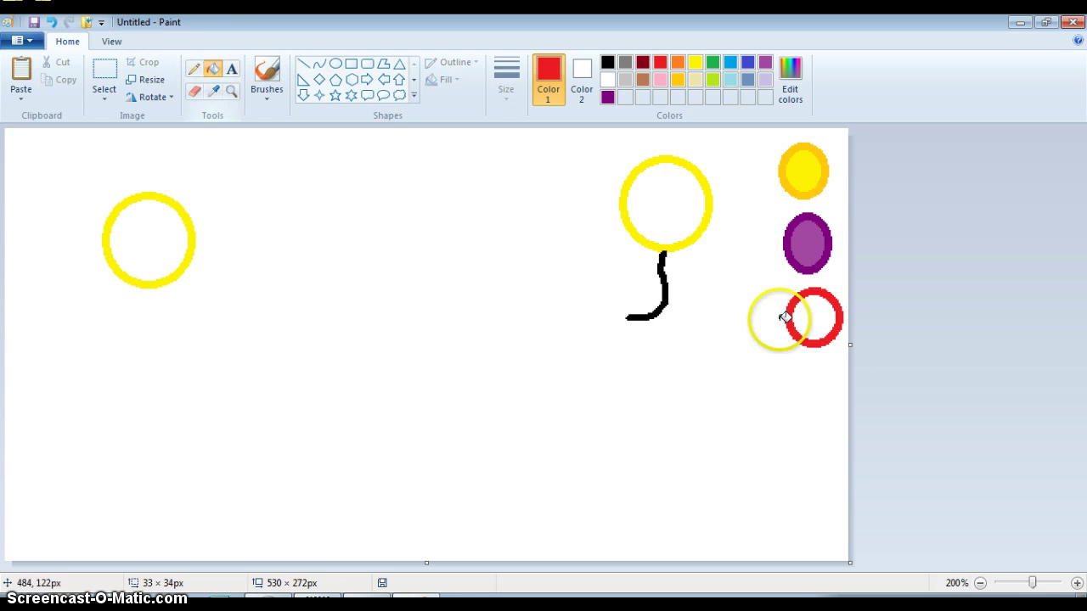
left_click(806, 313)
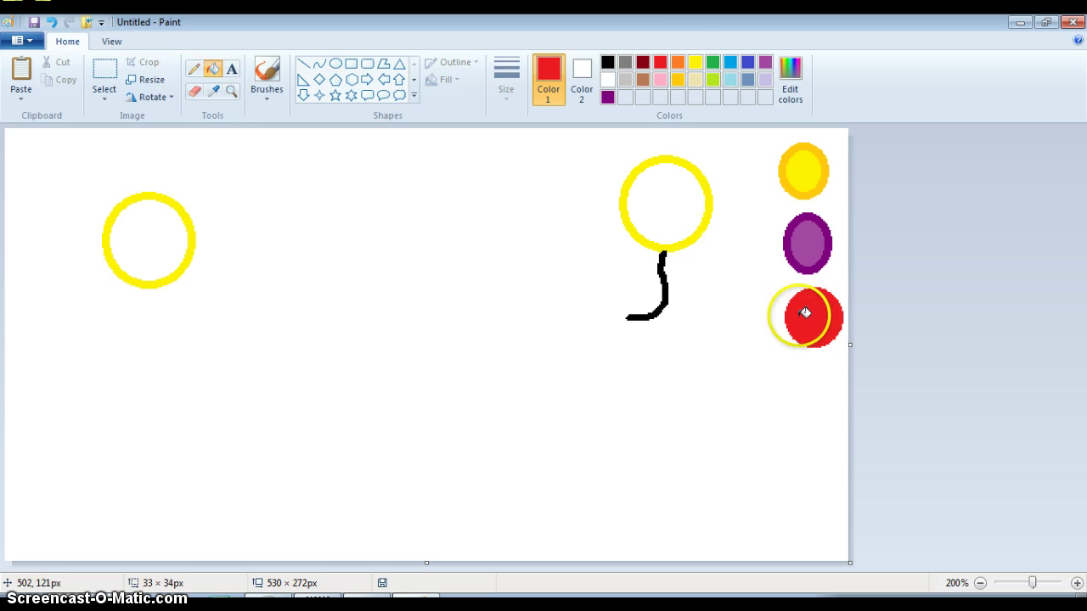
Step: Divide the red circle with a jagged indigo pencil line from top to bottom and fill its right half with indigo
left_click(746, 64)
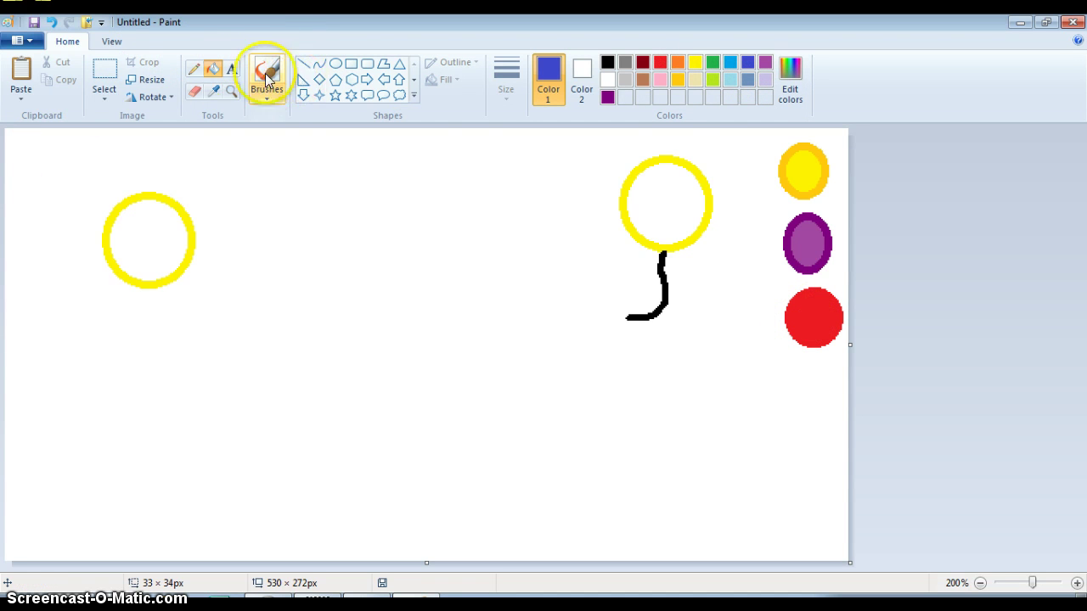
left_click(196, 70)
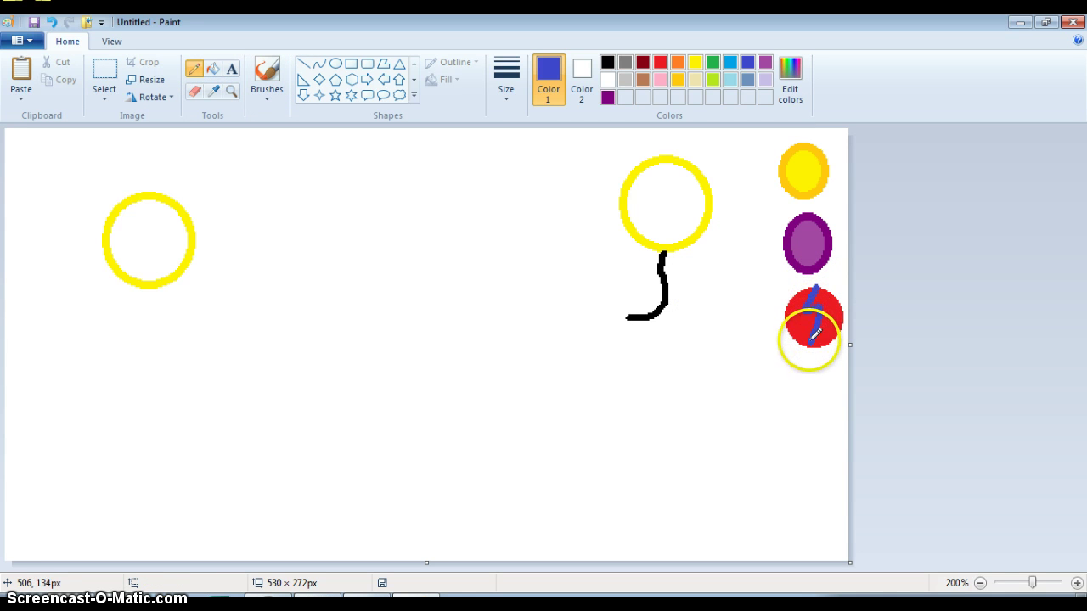
left_click(212, 69)
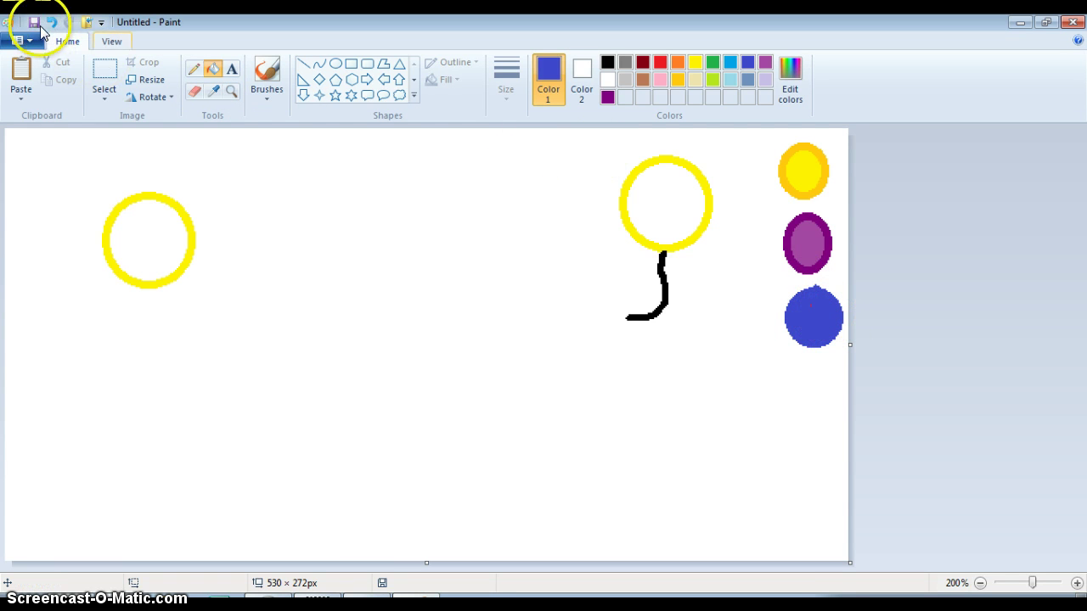
left_click(193, 68)
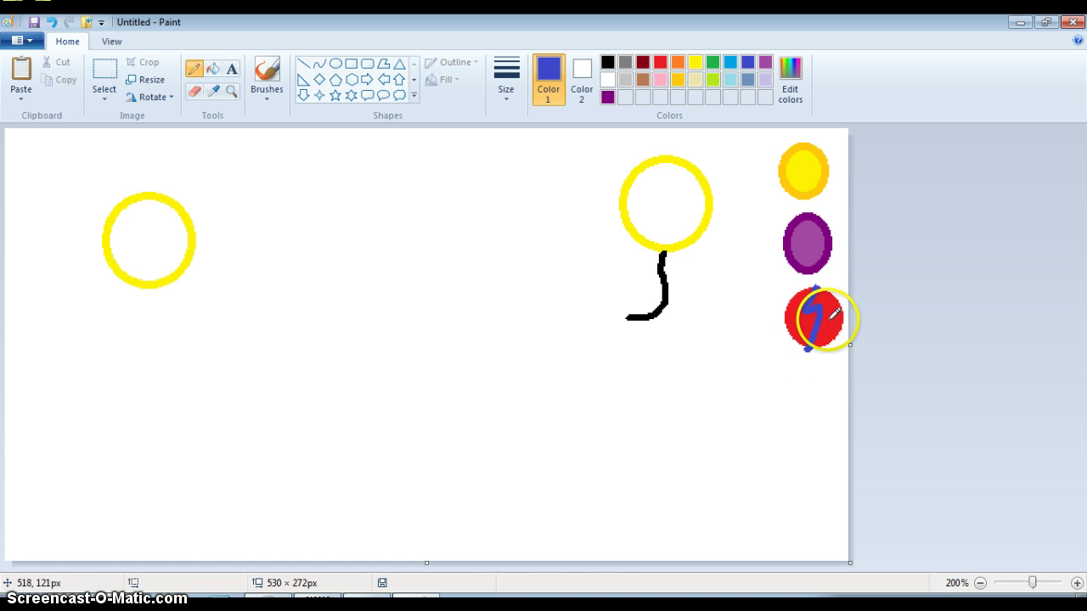
left_click(212, 68)
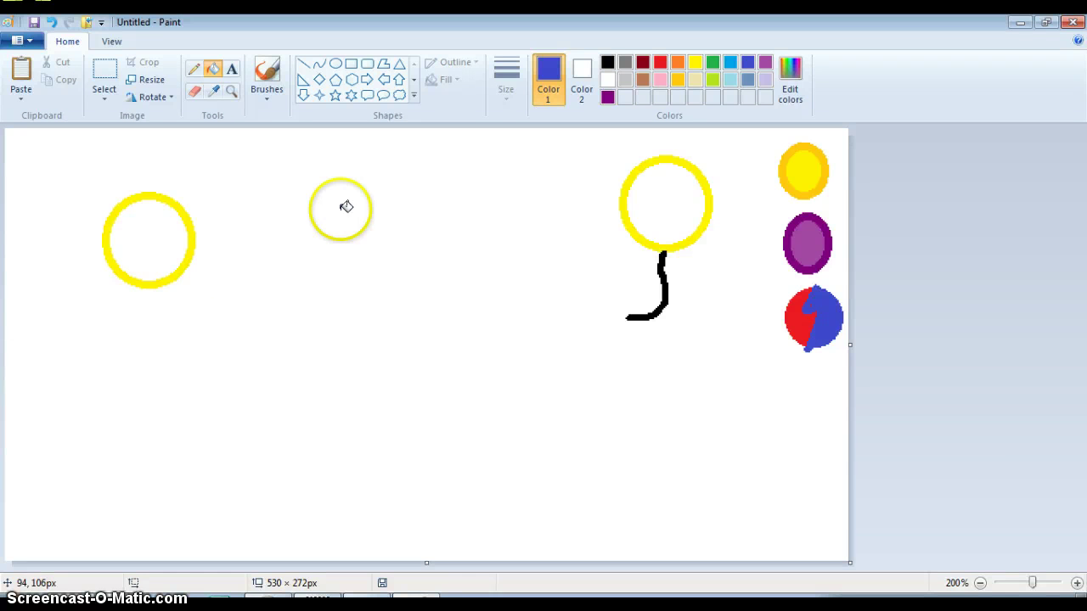
Step: Add two custom colours to the palette: dark violet (RGB 64, 0, 128) and bright violet (RGB 128, 0, 255)
left_click(790, 76)
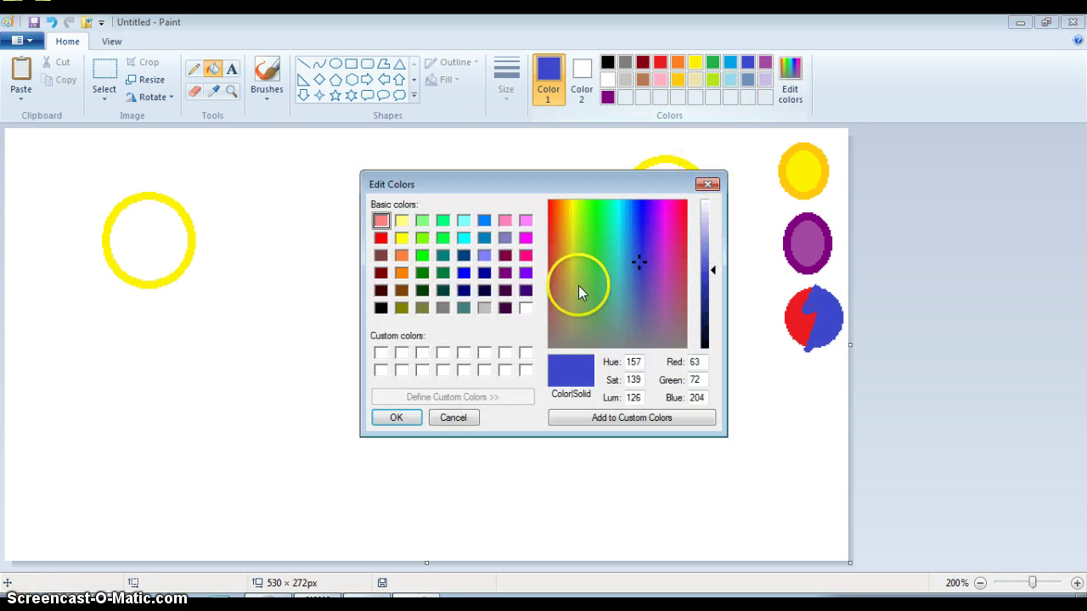
left_click(527, 292)
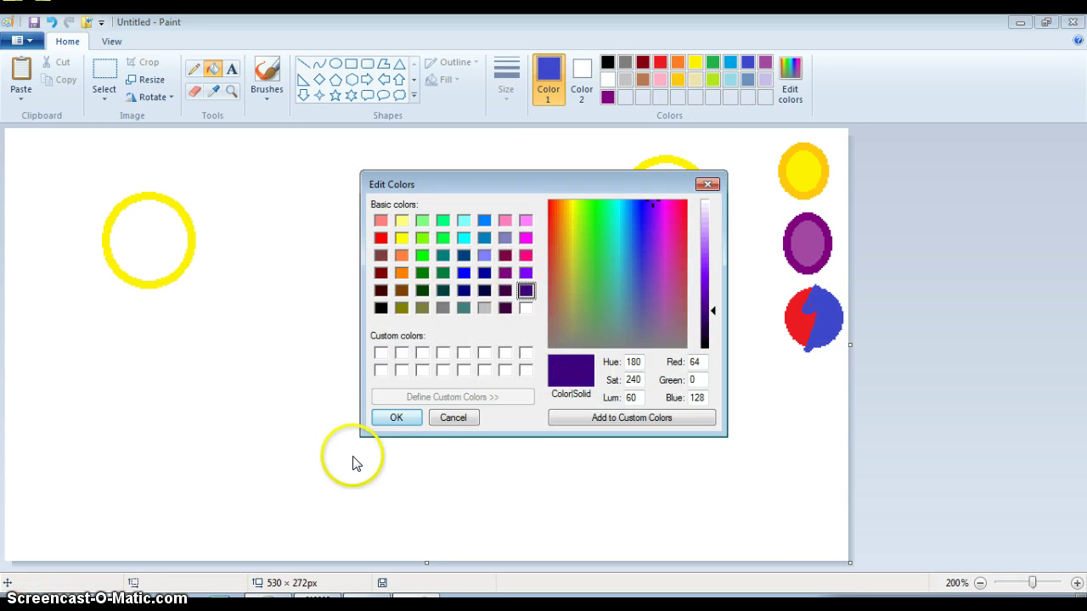
left_click(391, 417)
left_click(798, 100)
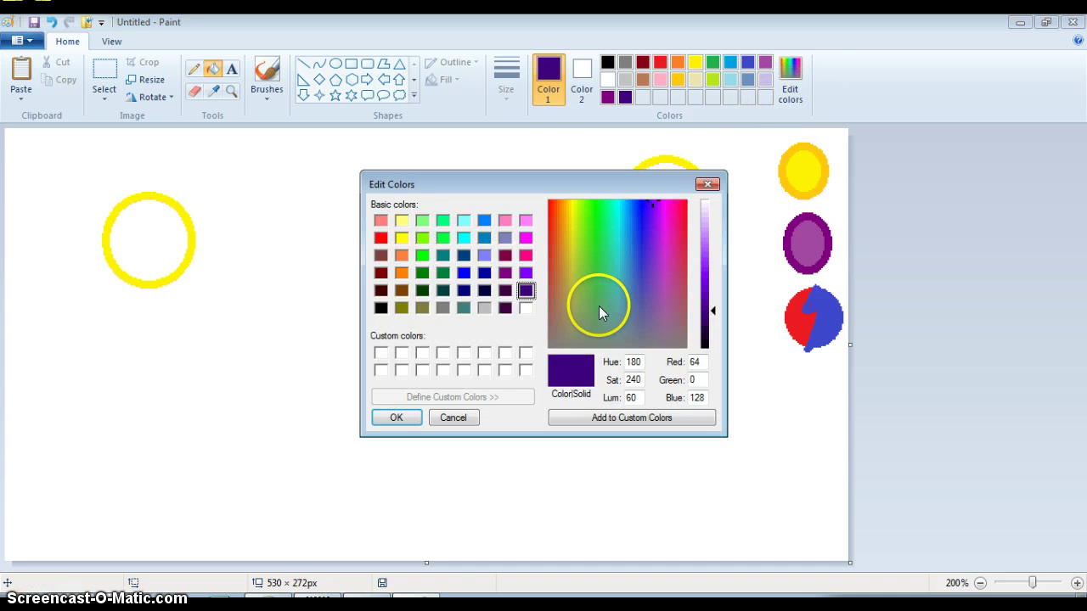
left_click(527, 274)
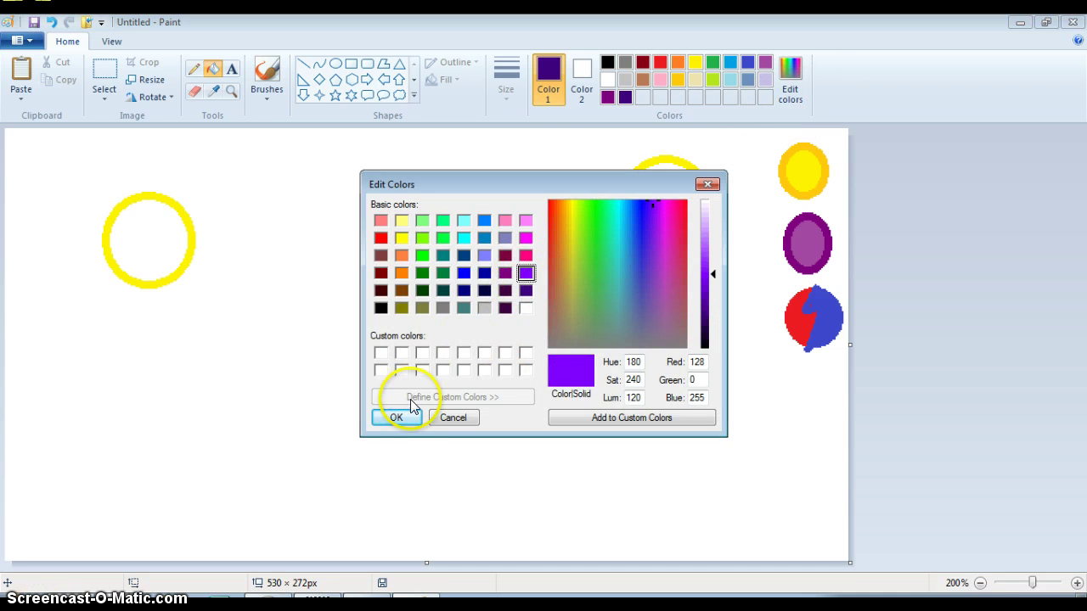
left_click(396, 417)
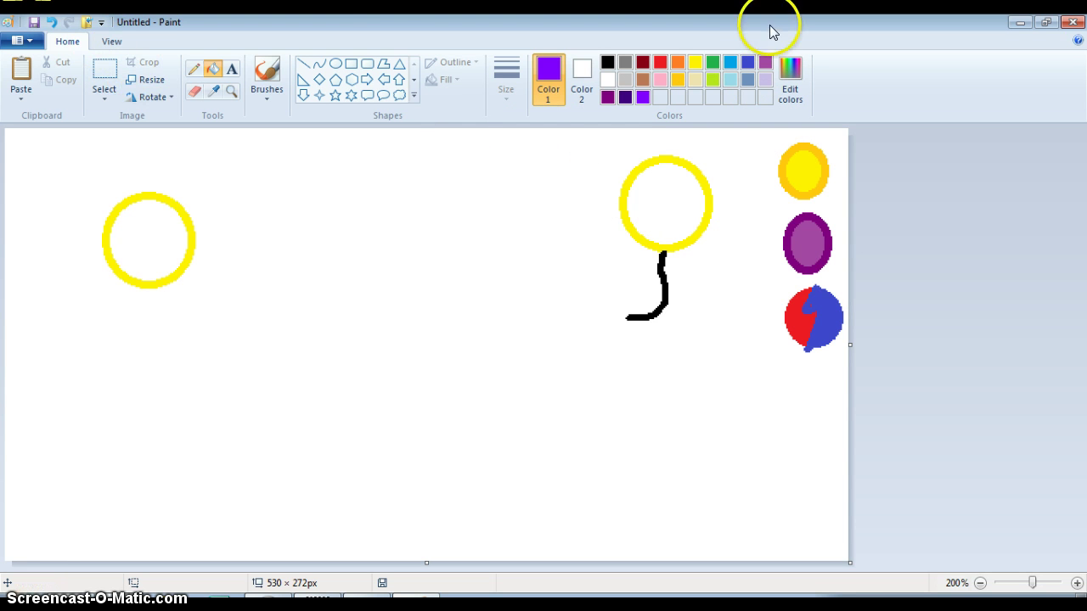
Step: Add olive (RGB 128, 128, 0) to the palette as a custom colour
left_click(678, 79)
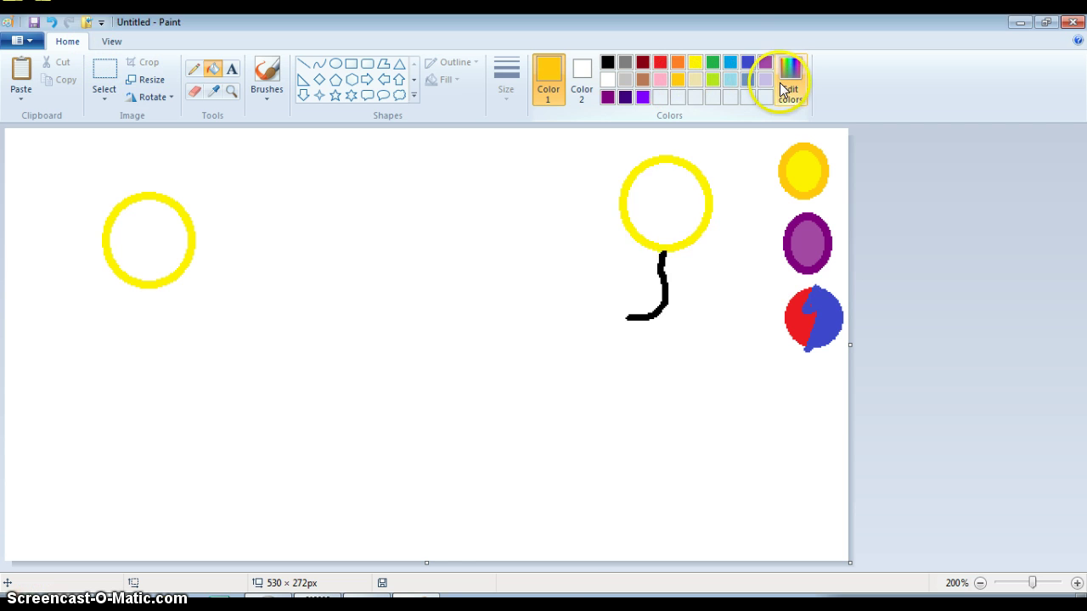
left_click(789, 85)
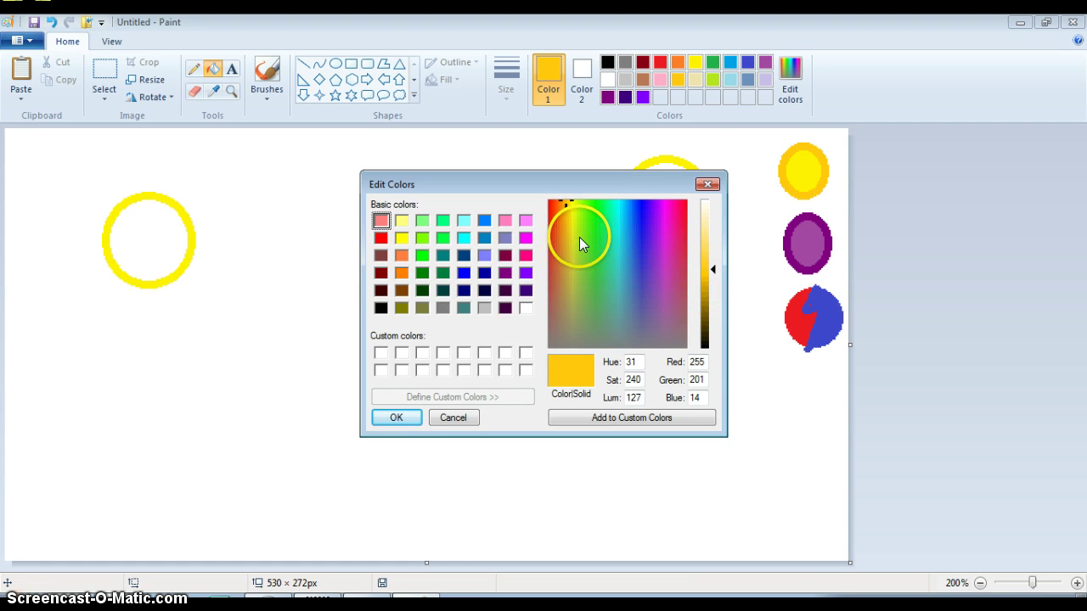
left_click(401, 307)
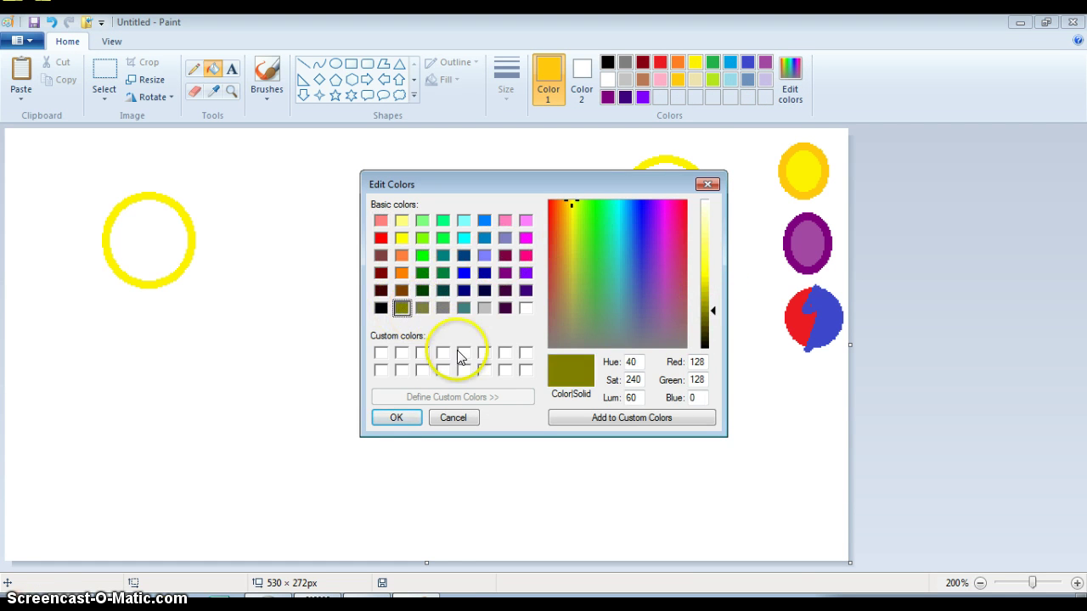
left_click(387, 416)
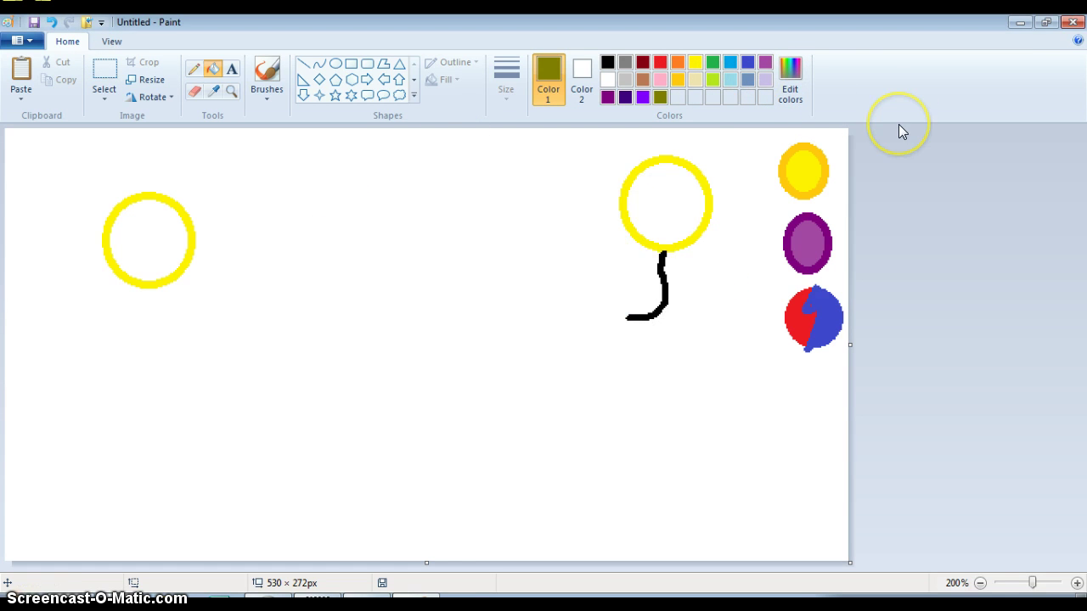
Step: Draw an olive oval about 35 × 32 px below the red-and-indigo circle and fill it with olive
left_click(336, 63)
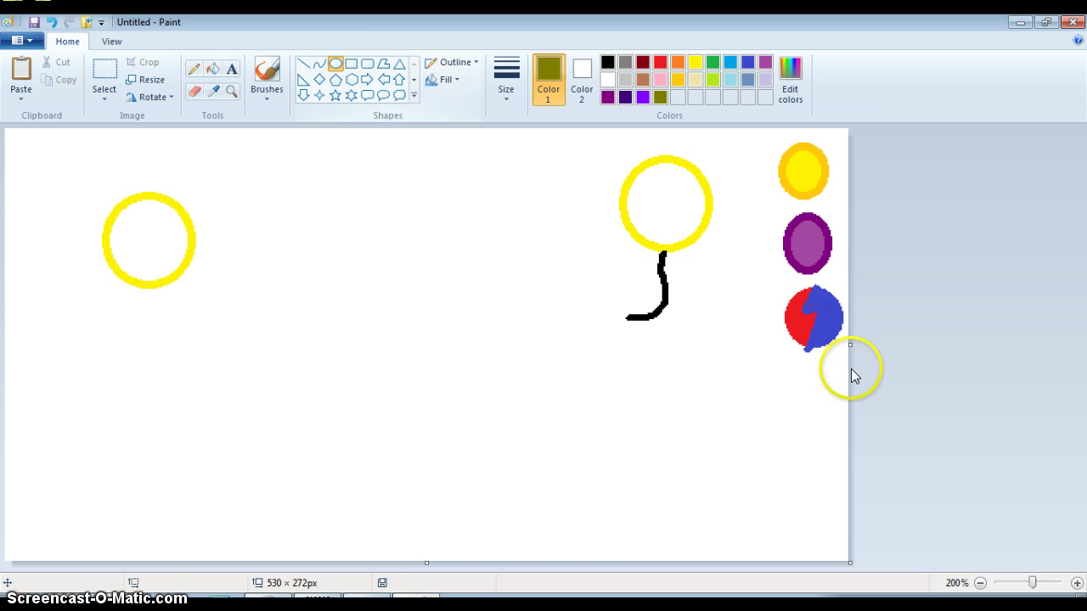
mouse_move(799, 372)
left_mouse_down()
mouse_move(831, 414)
mouse_move(820, 394)
mouse_move(770, 396)
mouse_move(777, 365)
left_mouse_up()
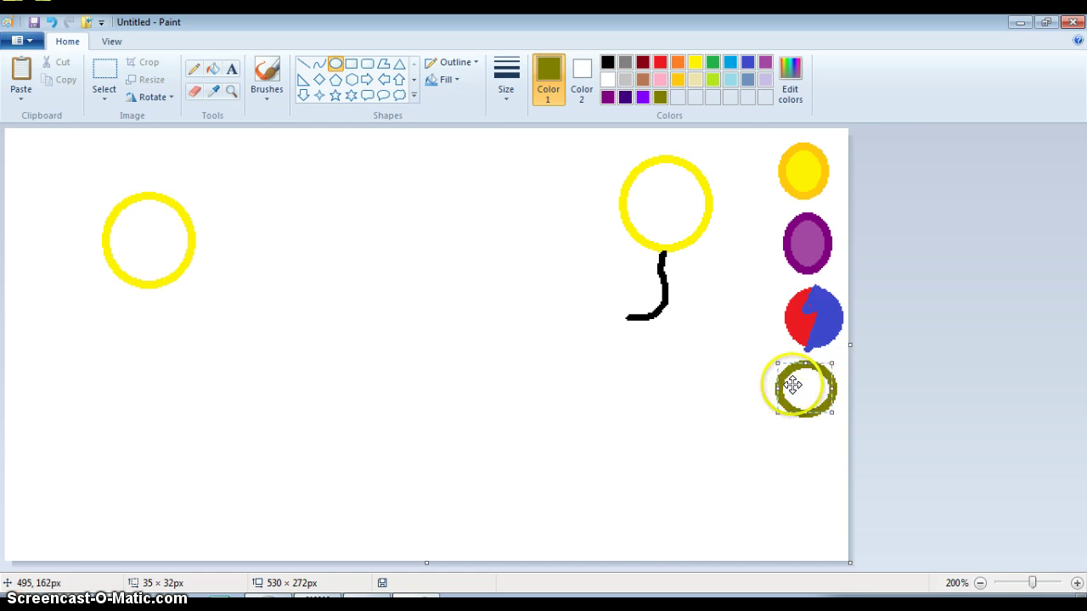
left_click(212, 69)
left_click(812, 382)
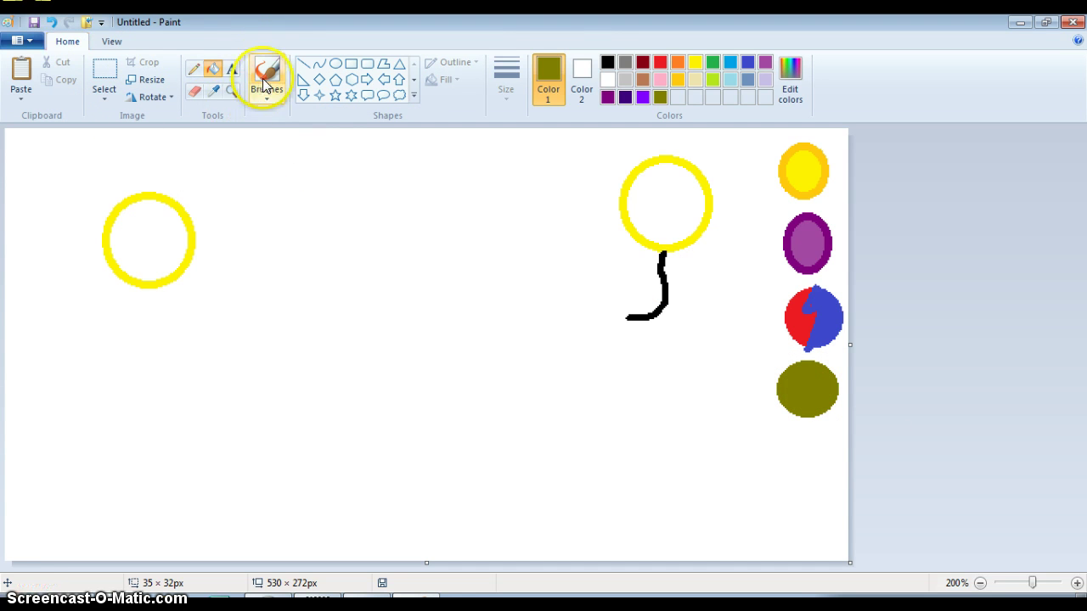
Step: Draw a gold freehand elongated loop with the Pencil, hanging from the lower end of the black line beneath the right-hand yellow circle
left_click(193, 69)
left_click(607, 65)
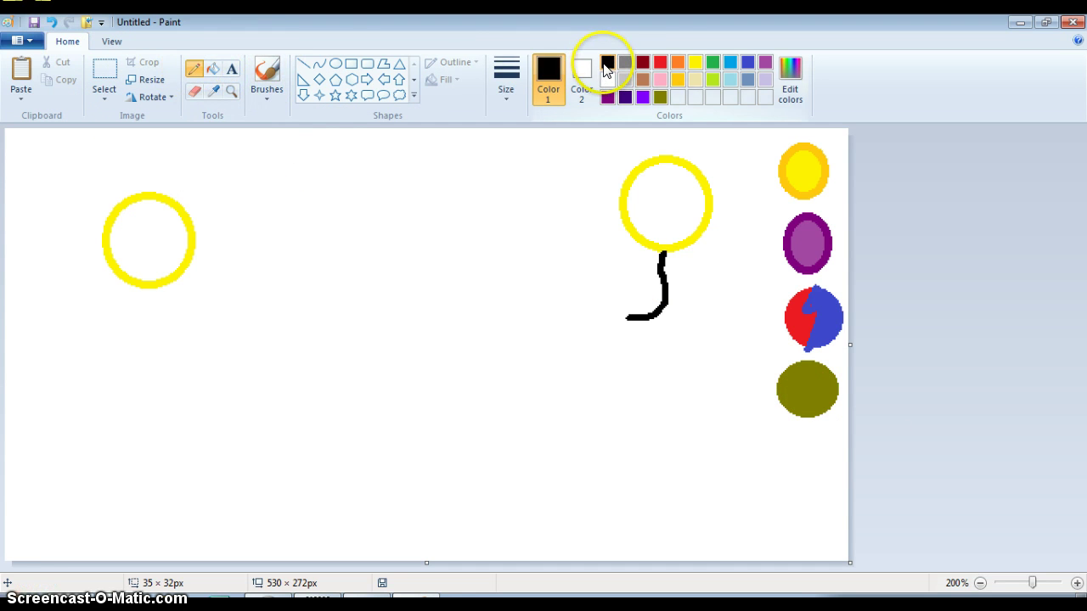
left_click(677, 79)
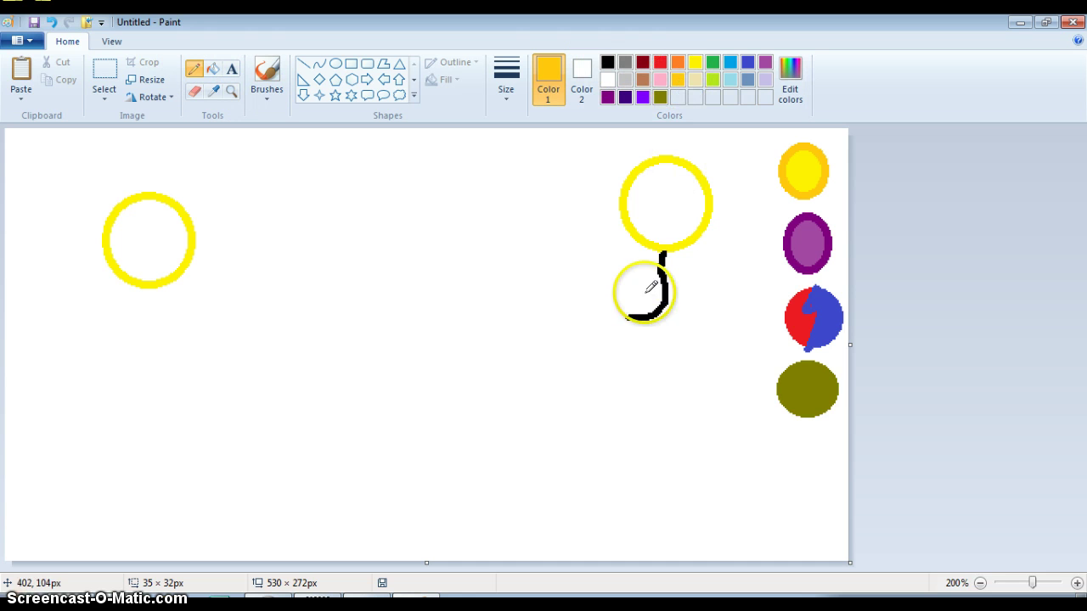
mouse_move(652, 300)
left_mouse_down()
mouse_move(684, 296)
mouse_move(694, 305)
mouse_move(699, 379)
mouse_move(690, 416)
mouse_move(660, 449)
mouse_move(634, 442)
mouse_move(626, 412)
mouse_move(635, 367)
mouse_move(669, 327)
mouse_move(634, 344)
mouse_move(628, 294)
left_mouse_up()
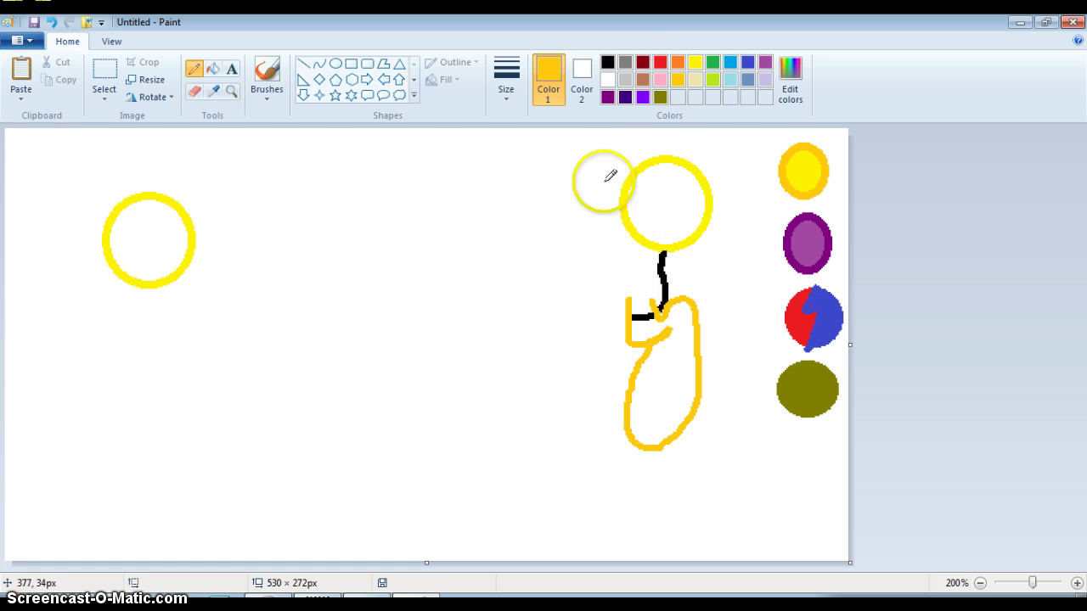
Step: Draw a black curved line down and left from the right-hand yellow circle's left edge, and a second gold elongated loop from its lower end
left_click(606, 63)
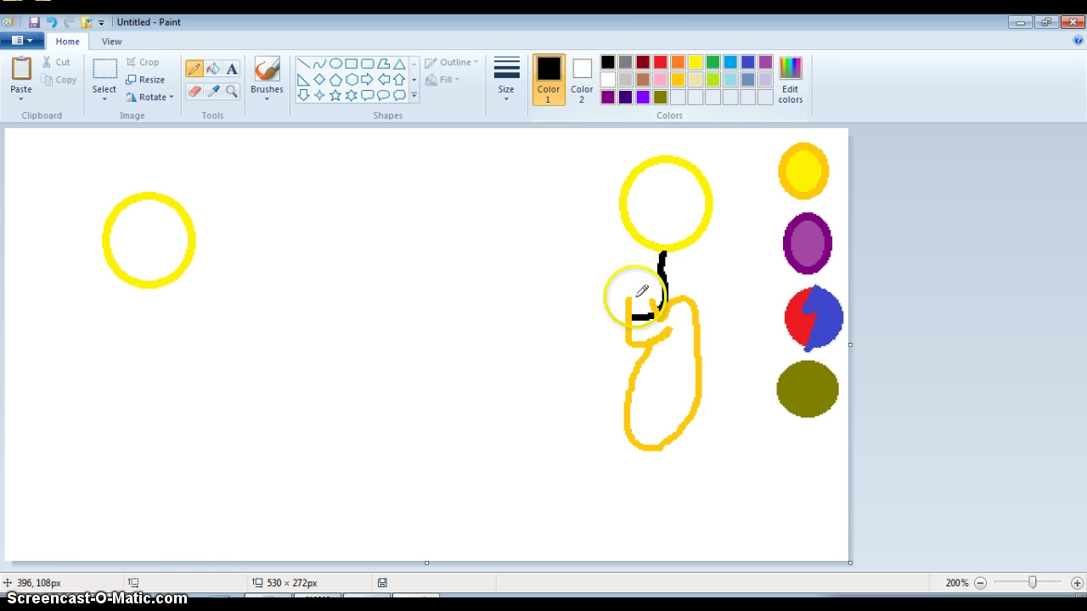
mouse_move(617, 200)
left_mouse_down()
mouse_move(615, 255)
mouse_move(581, 251)
mouse_move(570, 274)
mouse_move(577, 304)
mouse_move(556, 331)
left_mouse_up()
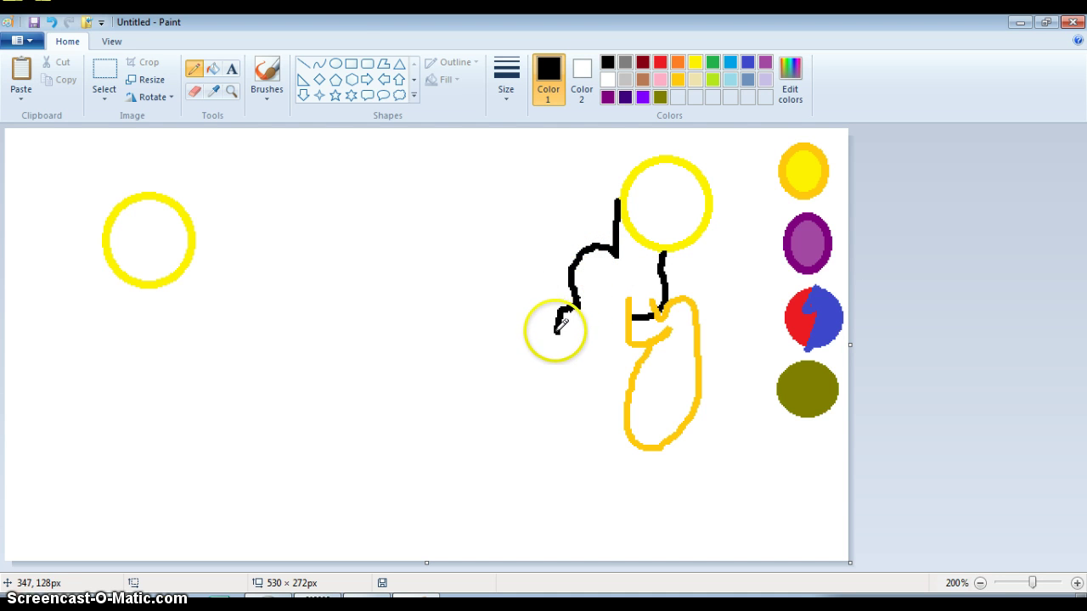
left_click(677, 79)
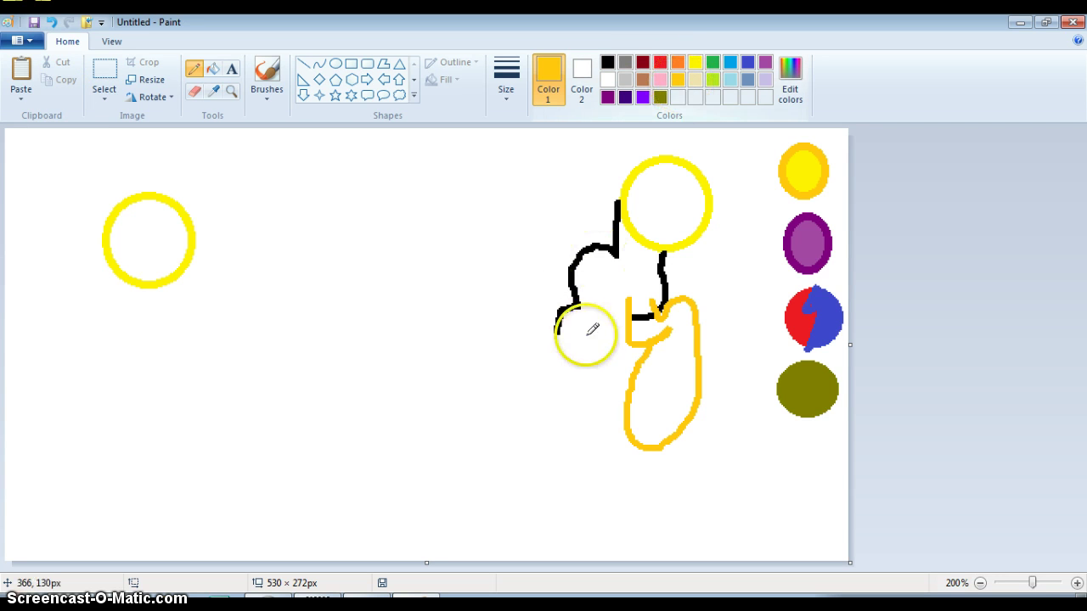
mouse_move(556, 337)
left_mouse_down()
mouse_move(559, 449)
mouse_move(594, 462)
mouse_move(611, 433)
mouse_move(611, 397)
mouse_move(583, 333)
mouse_move(614, 311)
mouse_move(630, 302)
left_mouse_up()
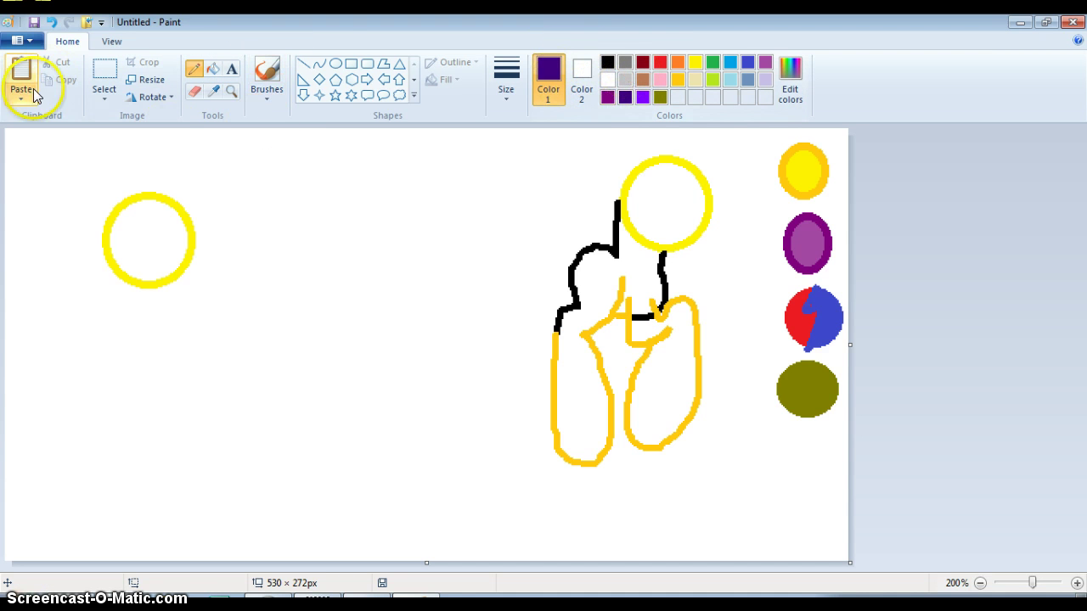
Step: Draw a green oval about 43 × 39 px below the olive oval and fill it with green
left_click(336, 65)
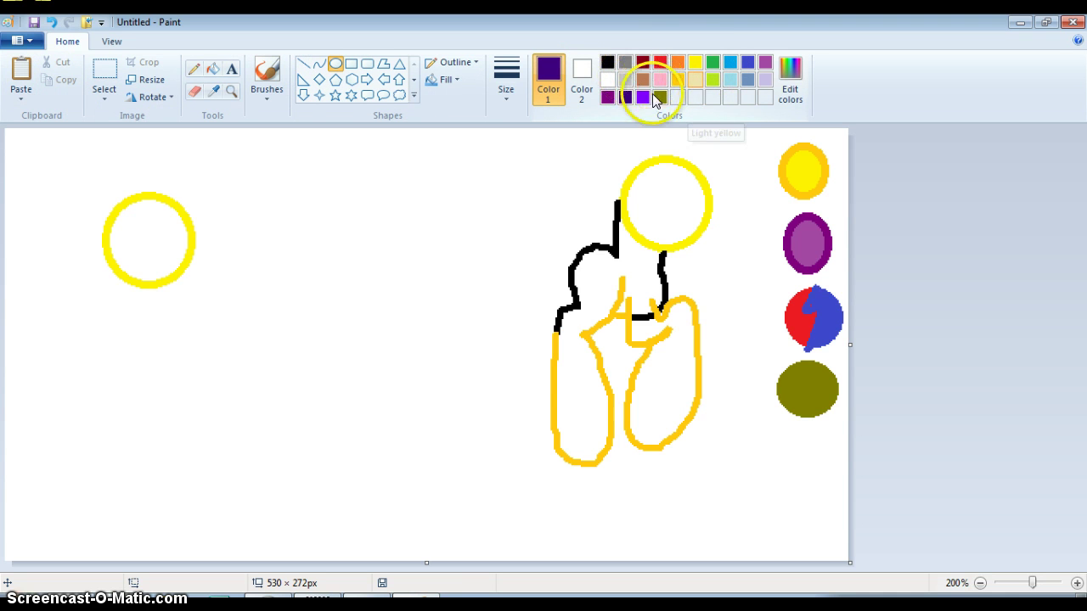
left_click(713, 69)
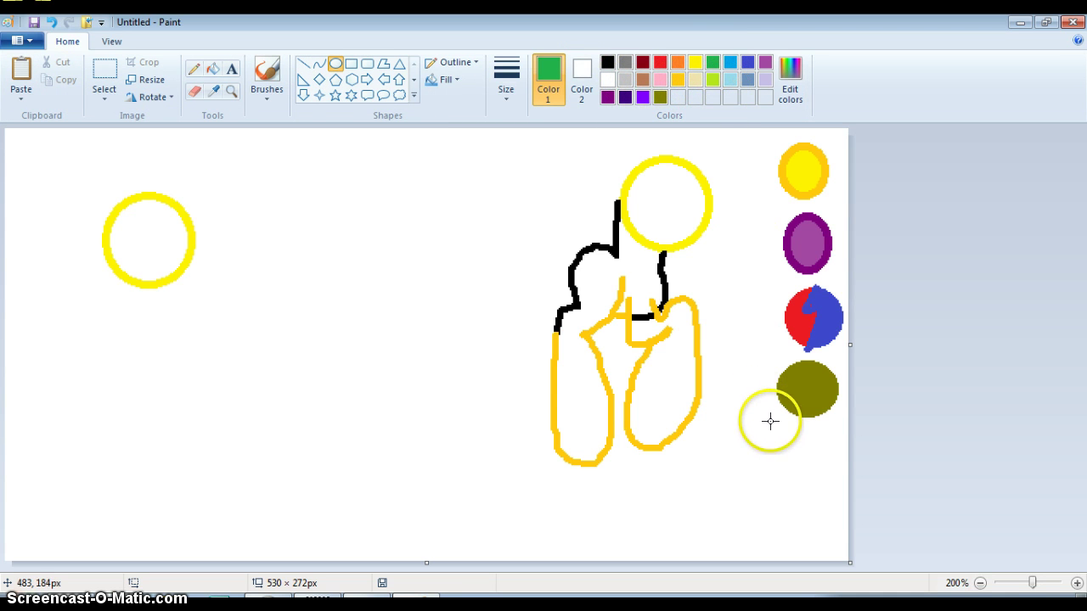
left_click_drag(773, 435, 841, 491)
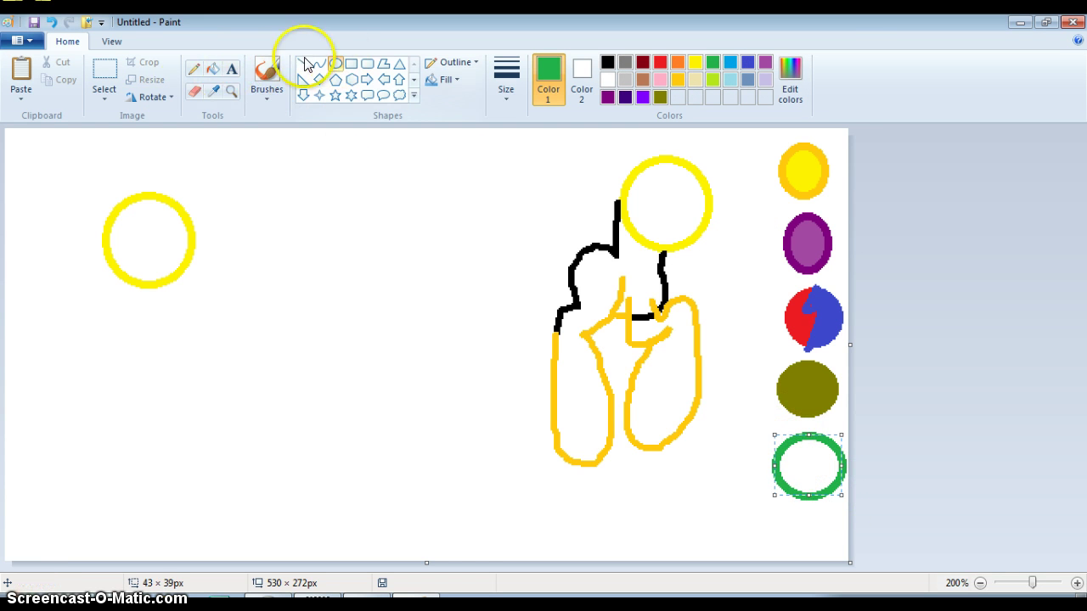
left_click(212, 73)
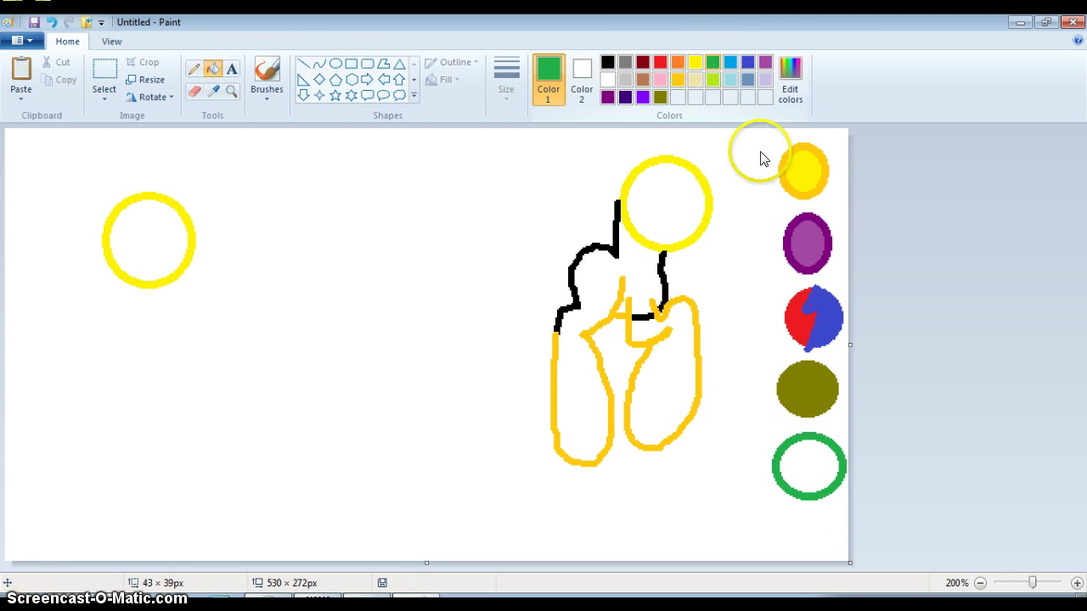
left_click(811, 459)
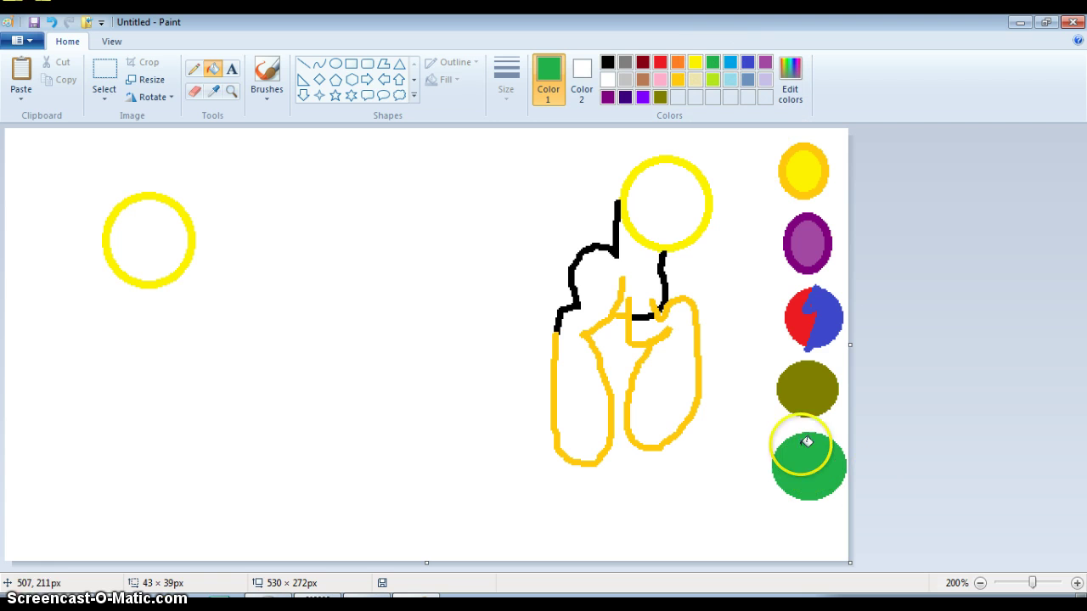
Step: Draw a lime pencil line across the upper part of the green oval and fill the area beneath it with lime
left_click(712, 80)
left_click(194, 68)
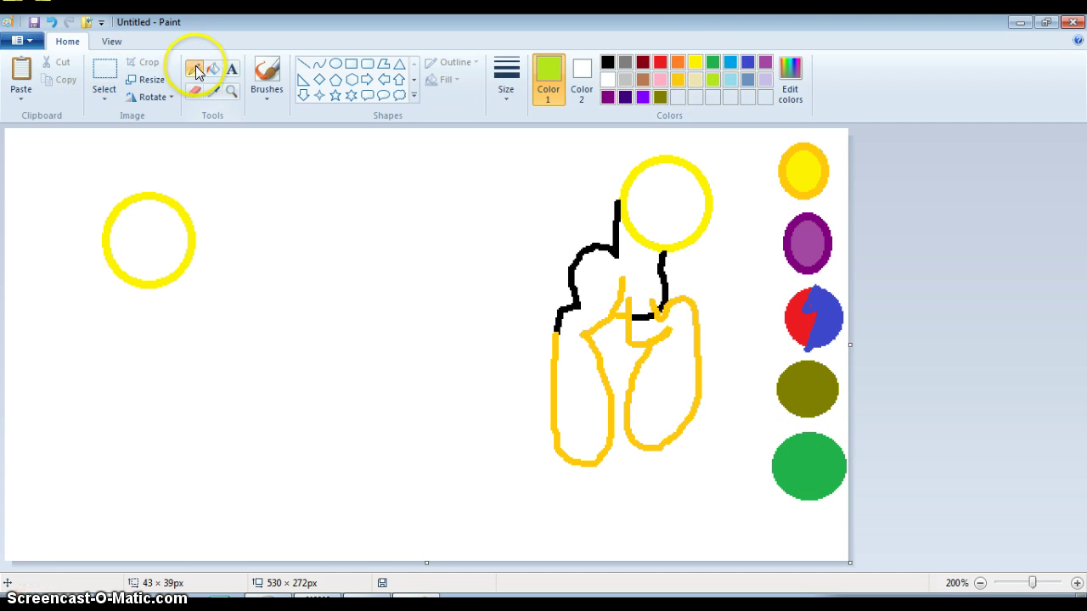
left_click_drag(774, 450, 818, 450)
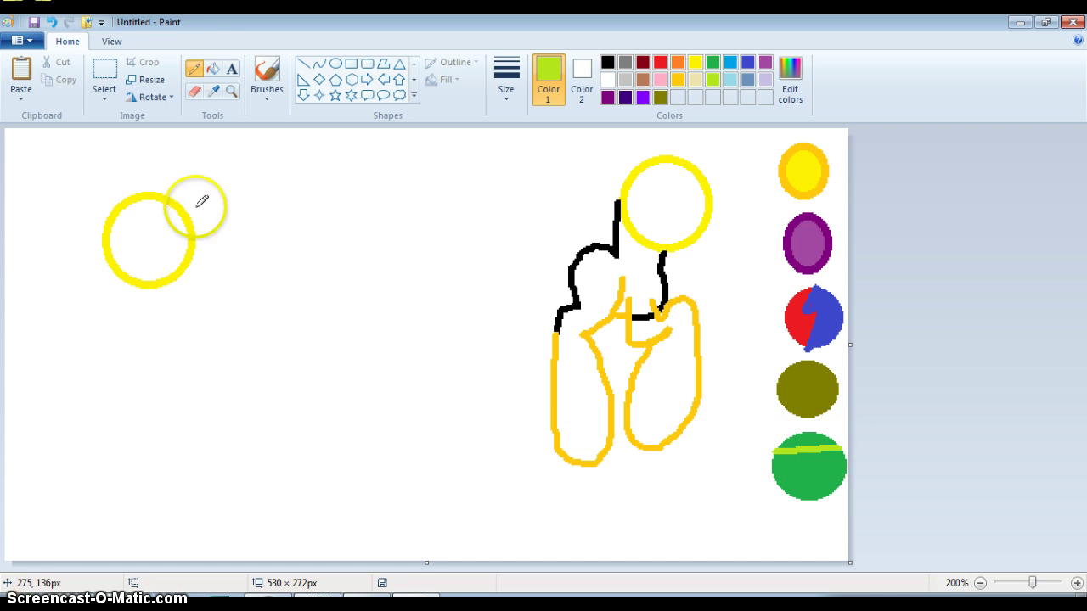
left_click(213, 67)
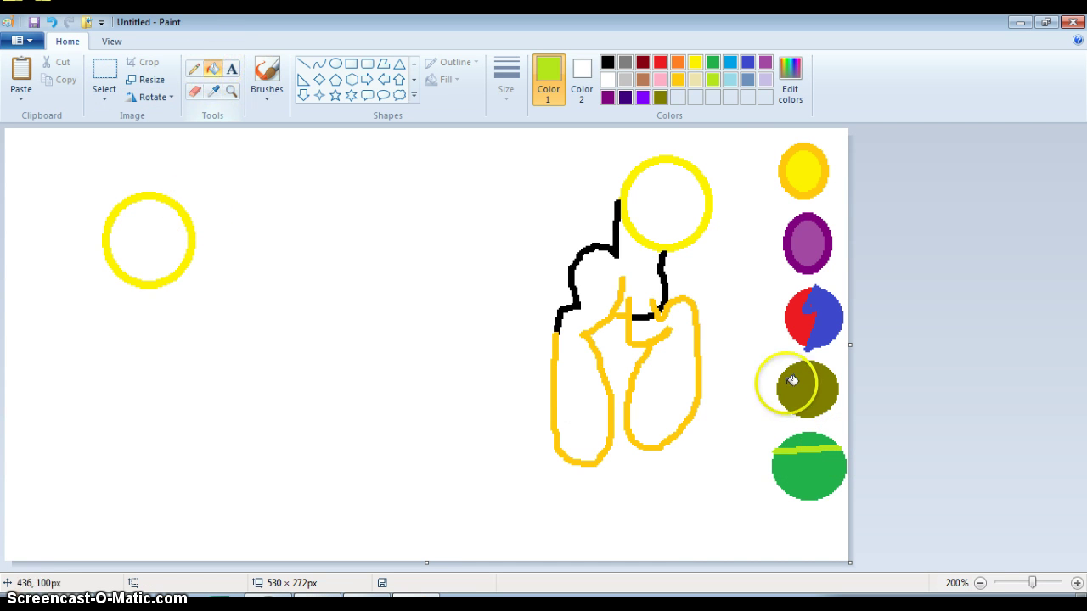
left_click(801, 473)
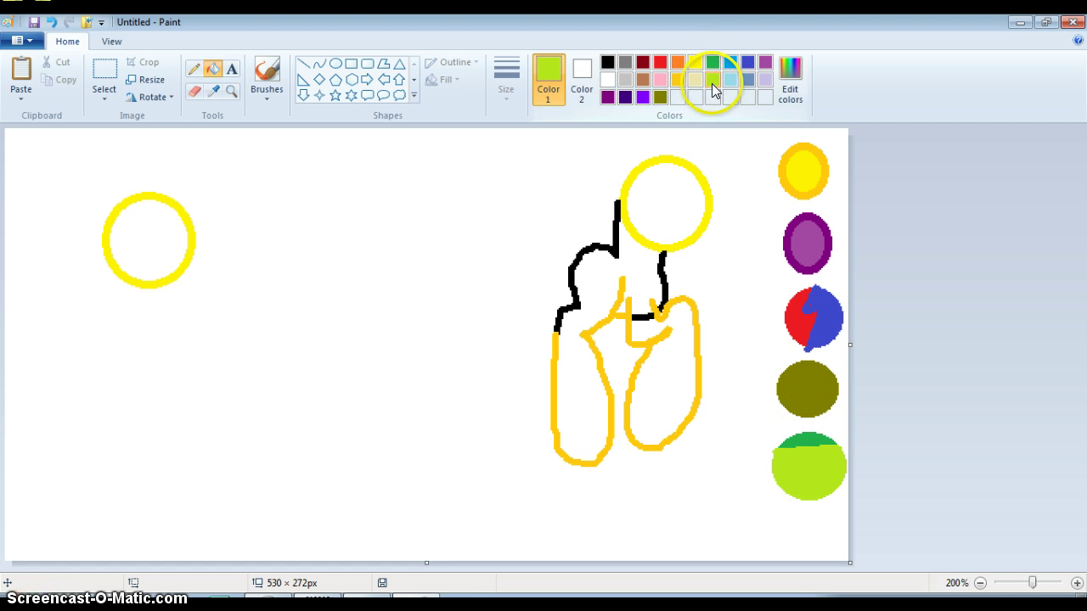
Step: Outline a narrow orange band across the middle of the lime area in the multicoloured oval with the Pencil
left_click(678, 64)
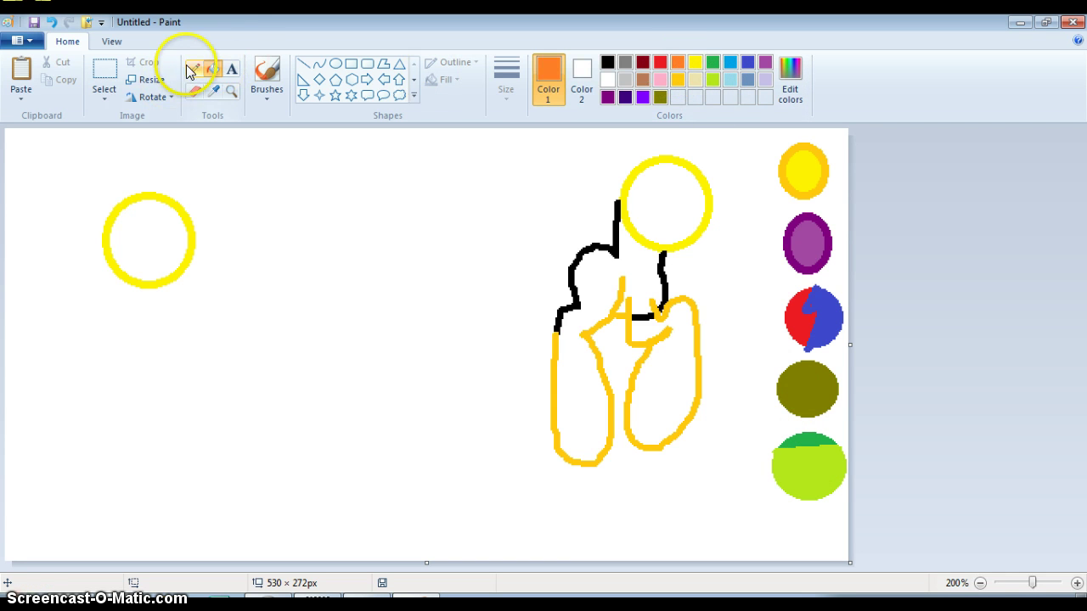
left_click(193, 68)
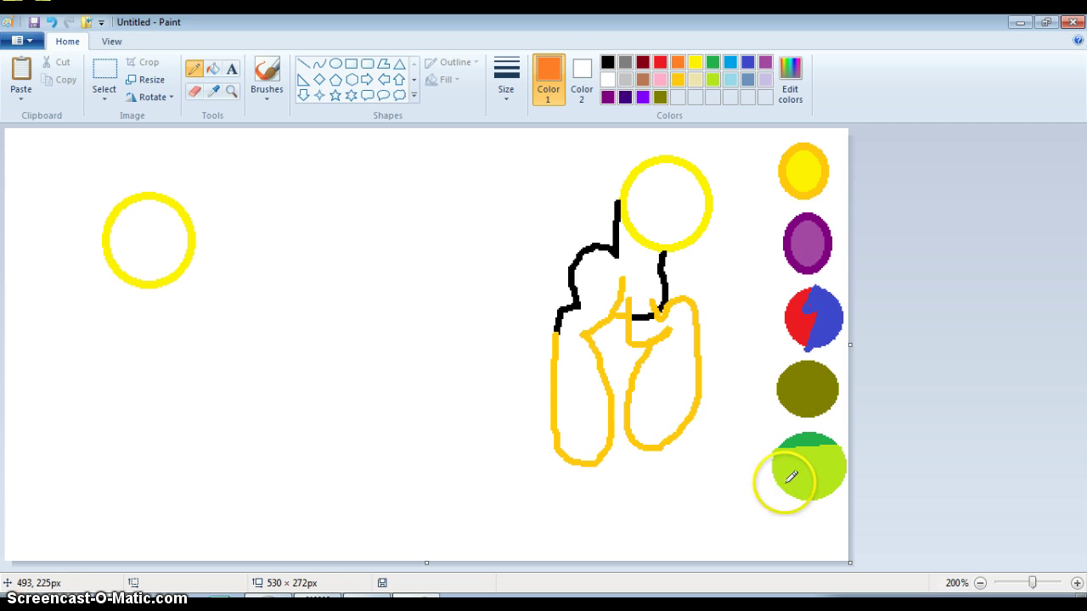
left_click_drag(772, 473, 803, 461)
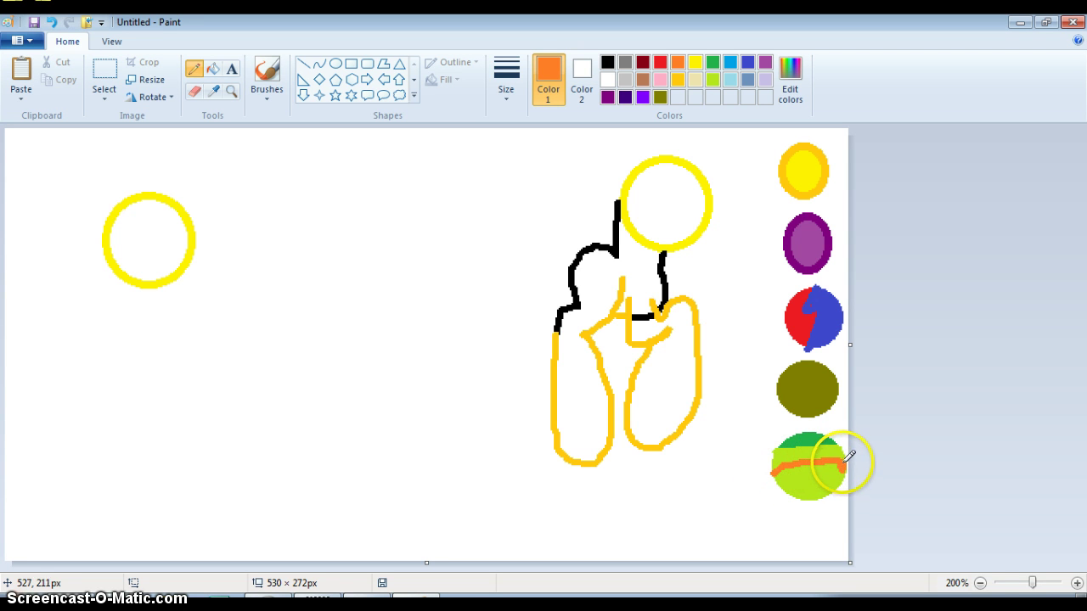
left_click_drag(815, 467, 778, 474)
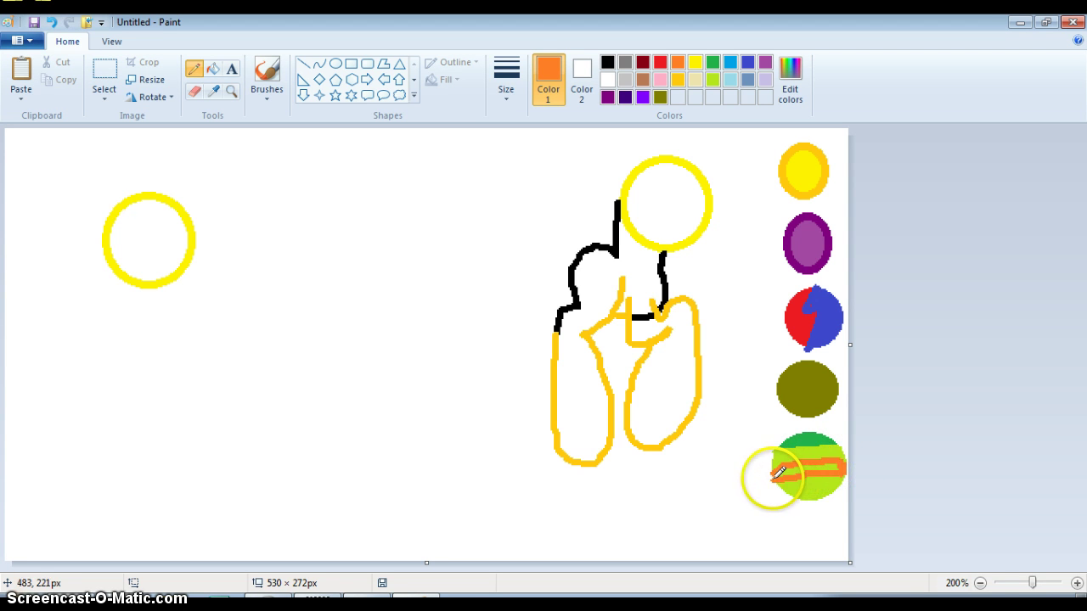
Step: Fill the lime area beneath the orange band with gold and the inside of the band with orange
left_click(678, 78)
left_click(212, 68)
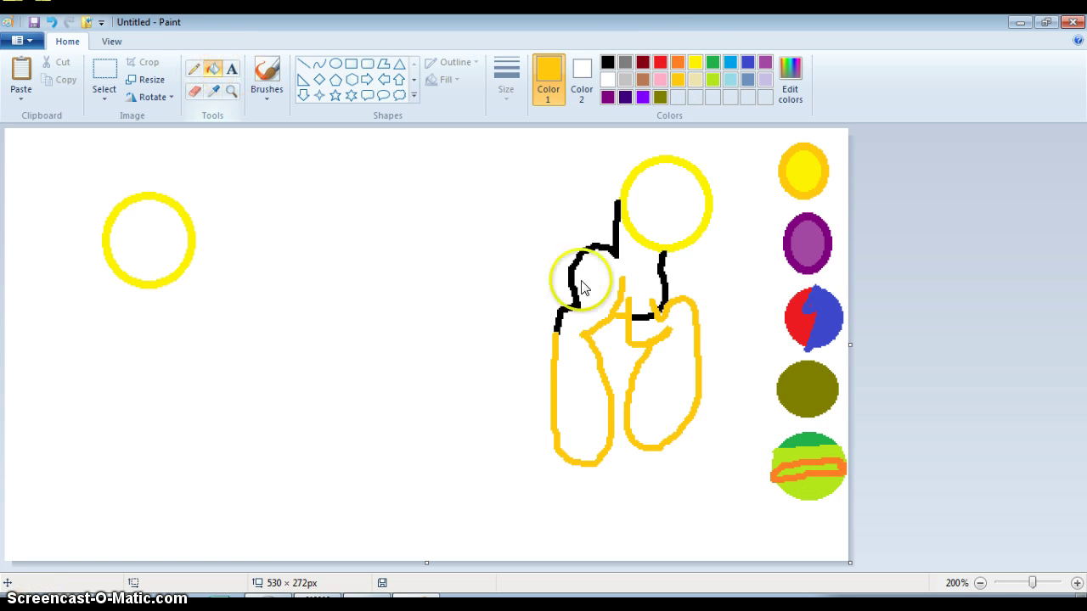
left_click(807, 490)
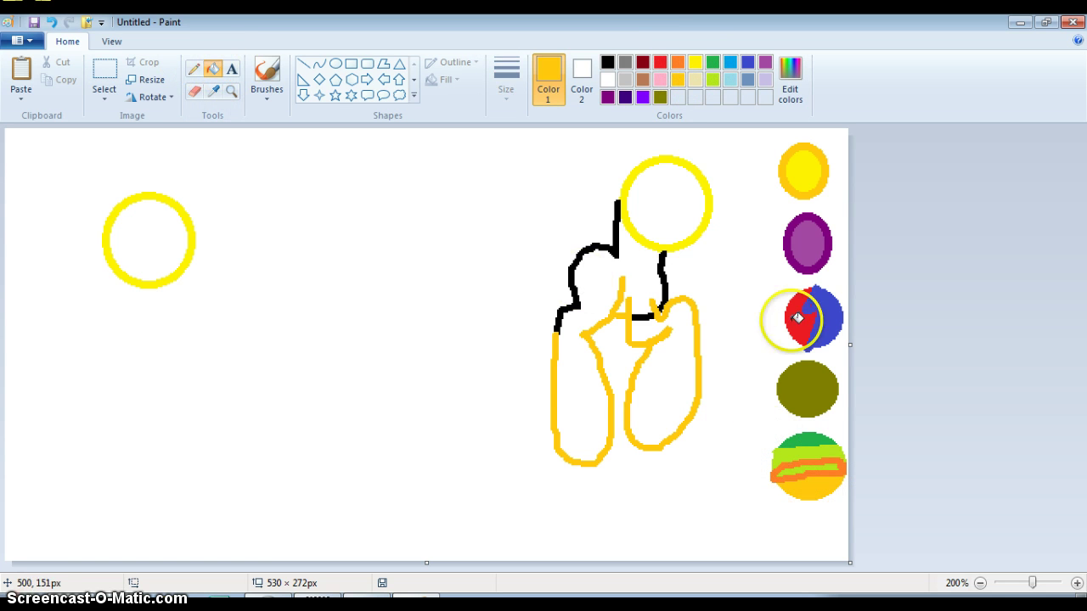
left_click(677, 62)
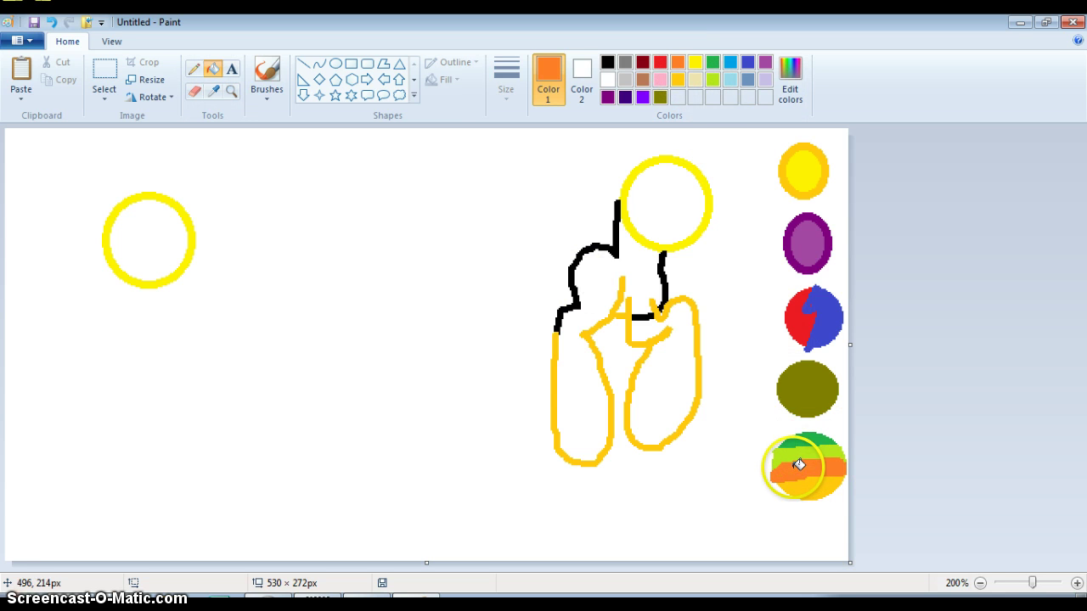
Step: Draw a yellow pencil line across the gold area of the striped oval and fill the part beneath it with light yellow
left_click(695, 62)
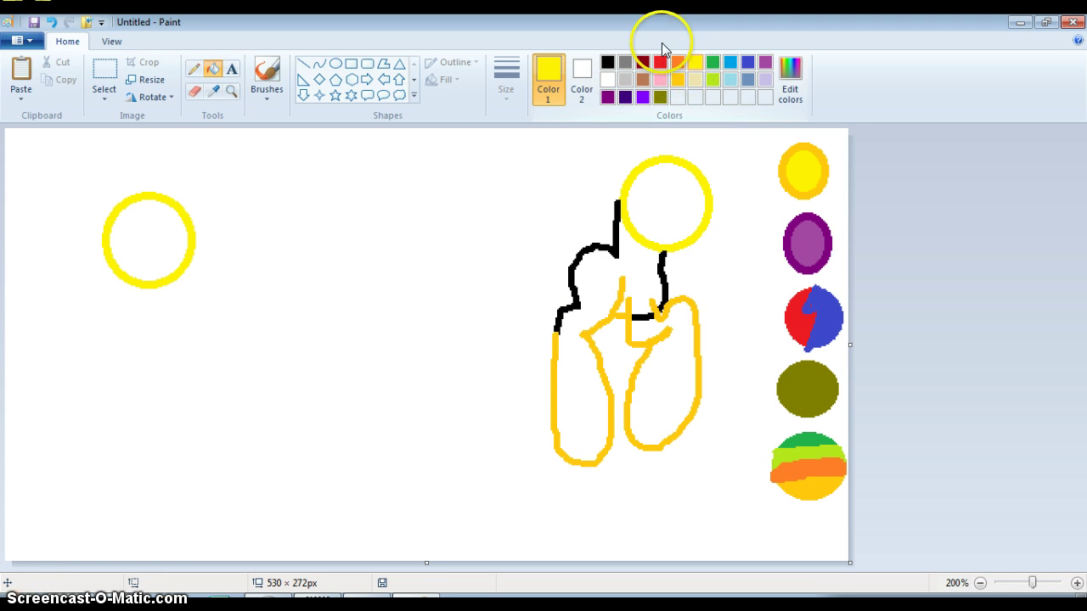
left_click(196, 68)
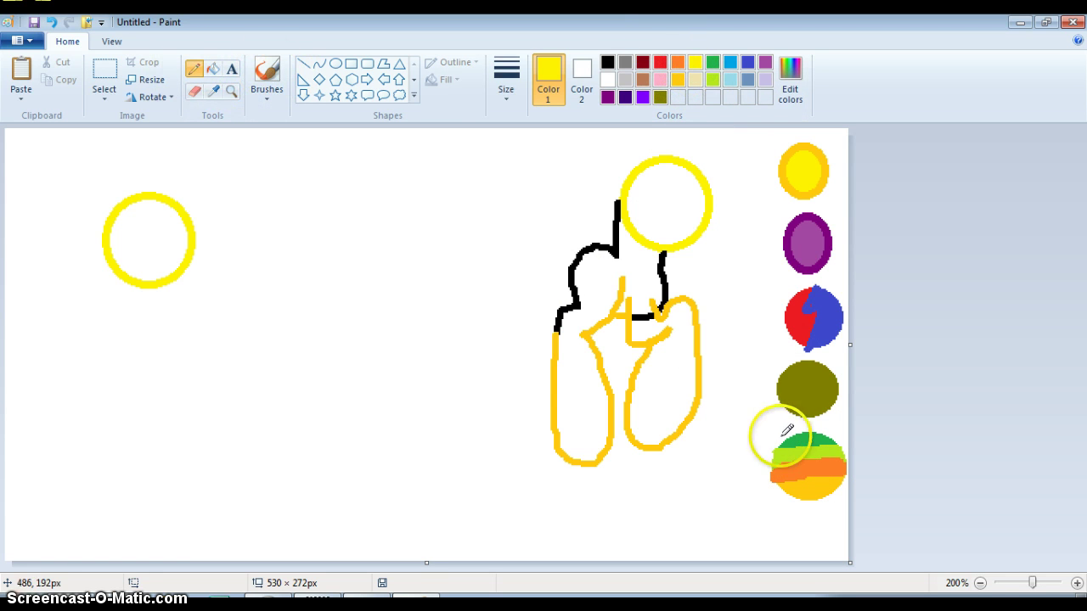
mouse_move(791, 484)
left_mouse_down()
mouse_move(827, 481)
mouse_move(798, 482)
mouse_move(678, 96)
mouse_move(736, 255)
mouse_move(747, 239)
left_mouse_up()
left_click(49, 23)
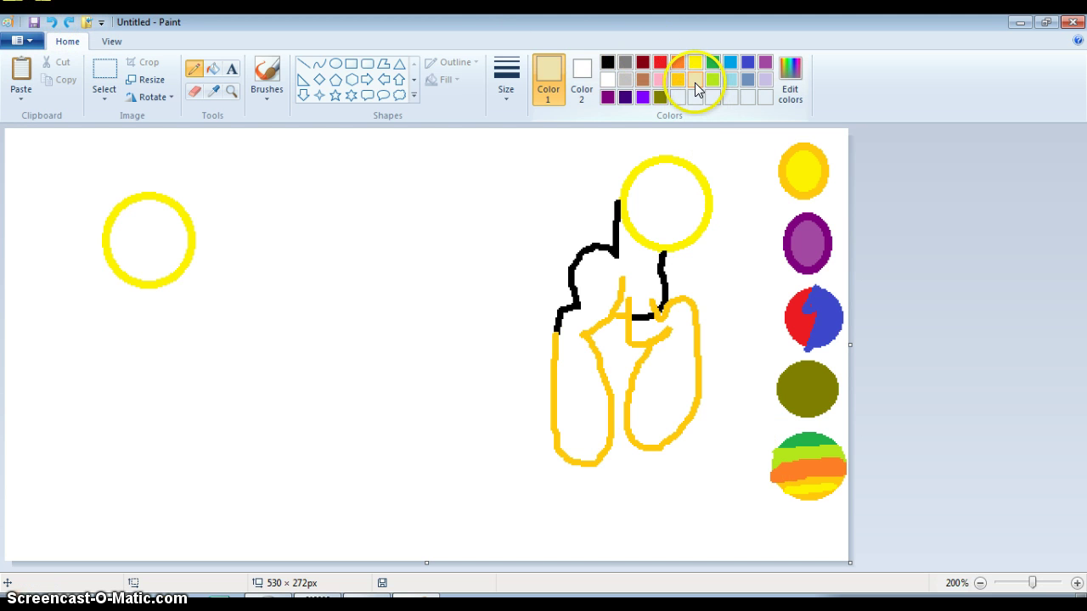
left_click(212, 67)
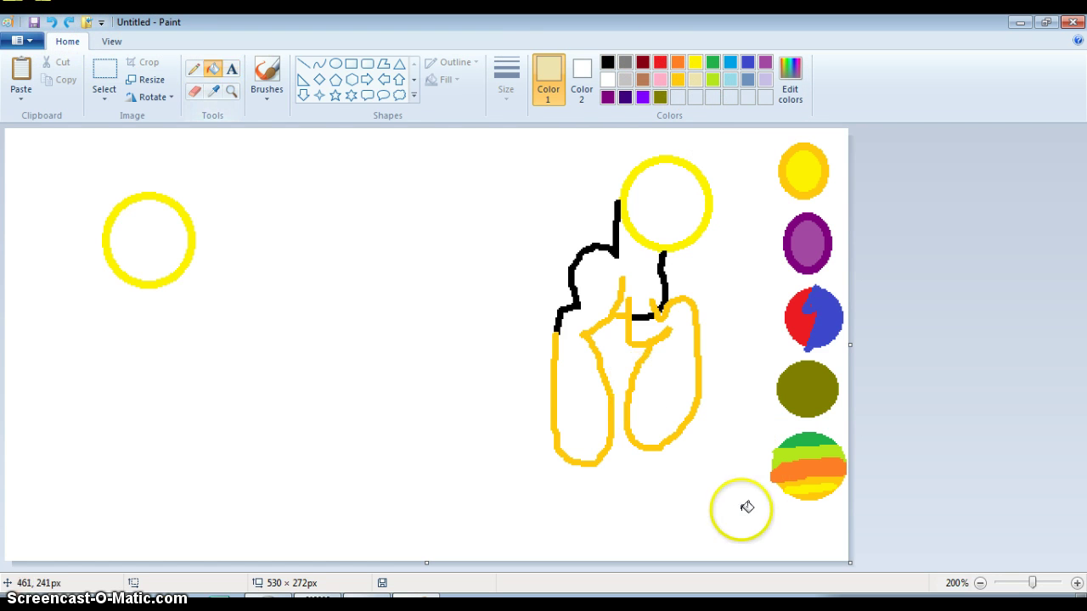
left_click(814, 491)
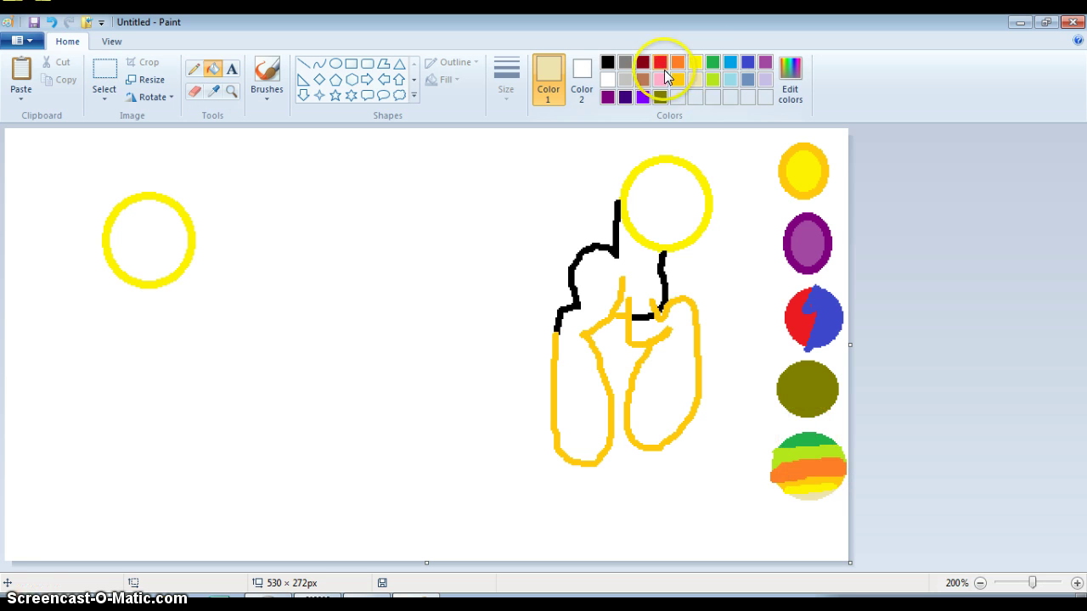
Step: Draw a dark red freehand outline hanging beneath the striped oval and fill it with red
left_click(642, 62)
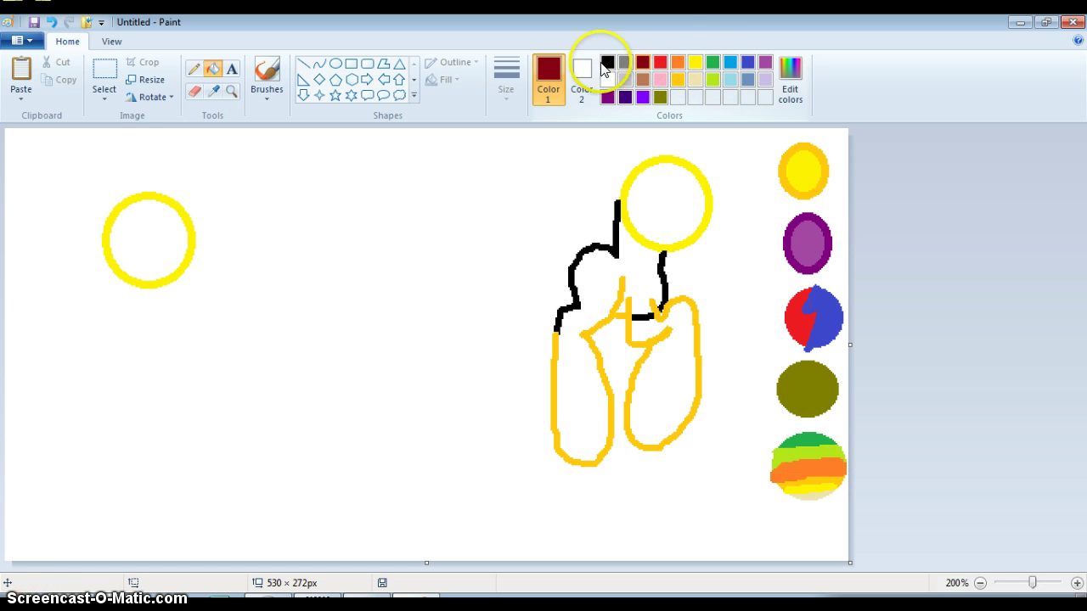
left_click(200, 71)
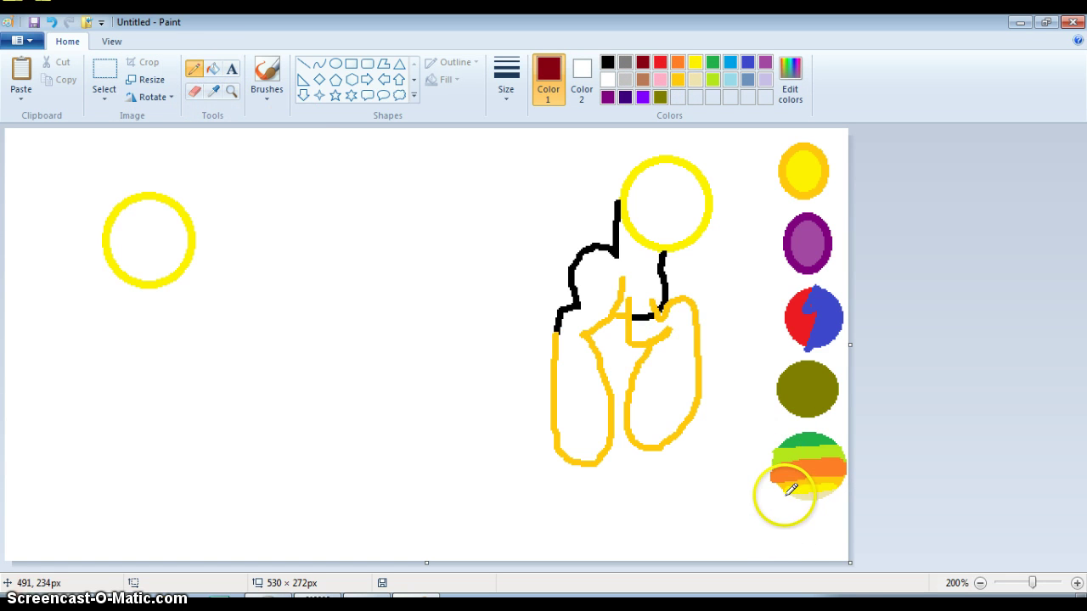
mouse_move(792, 500)
left_mouse_down()
mouse_move(783, 515)
mouse_move(794, 533)
mouse_move(826, 508)
left_mouse_up()
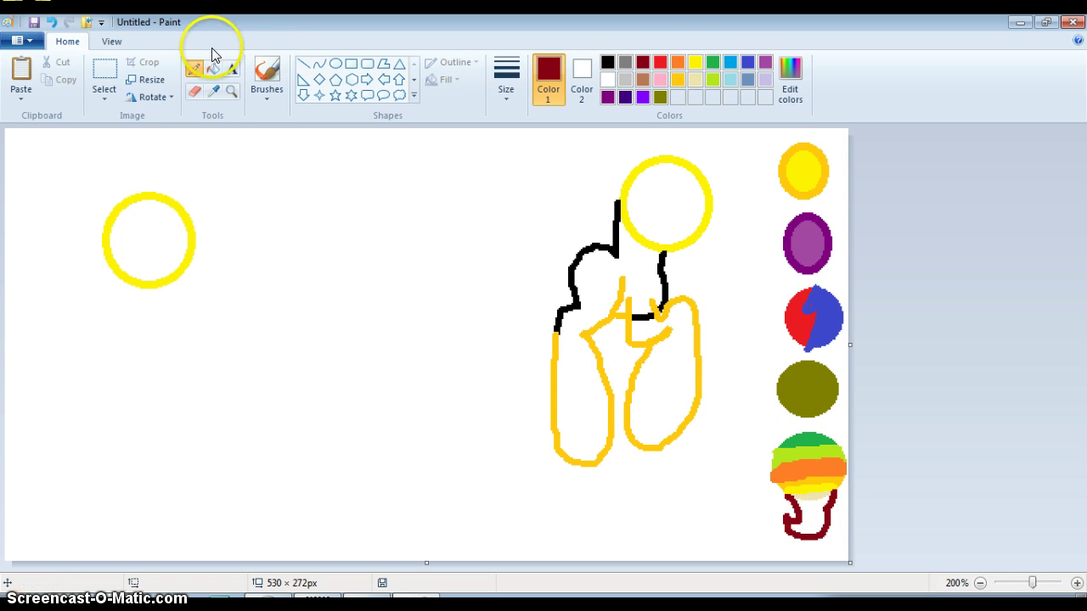
left_click(659, 63)
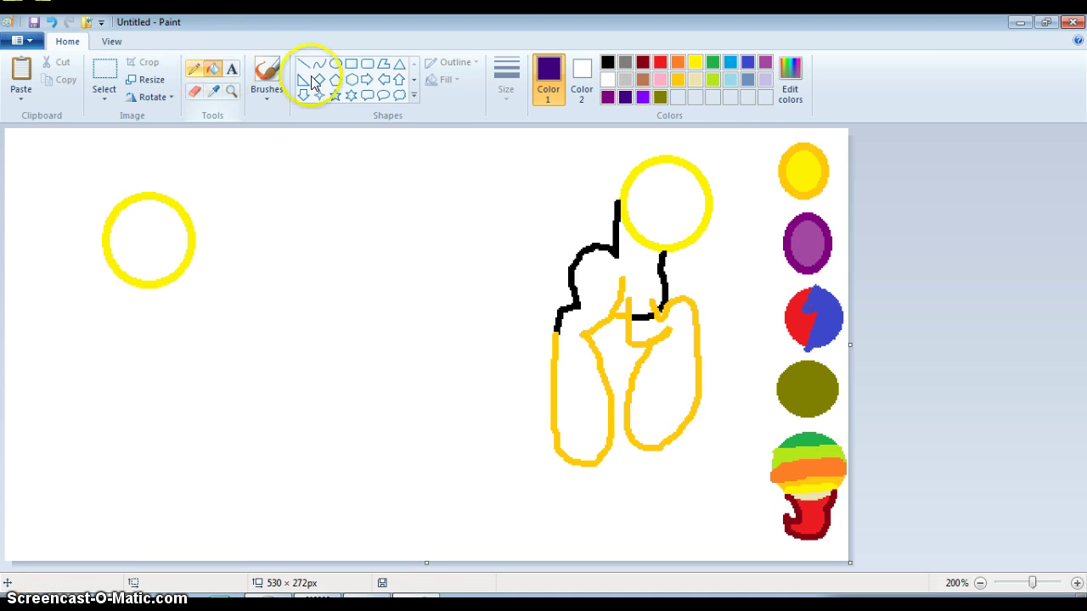
Step: Draw an indigo oval about 45 × 38 px to the left of the red shape and fill it with violet
left_click(334, 64)
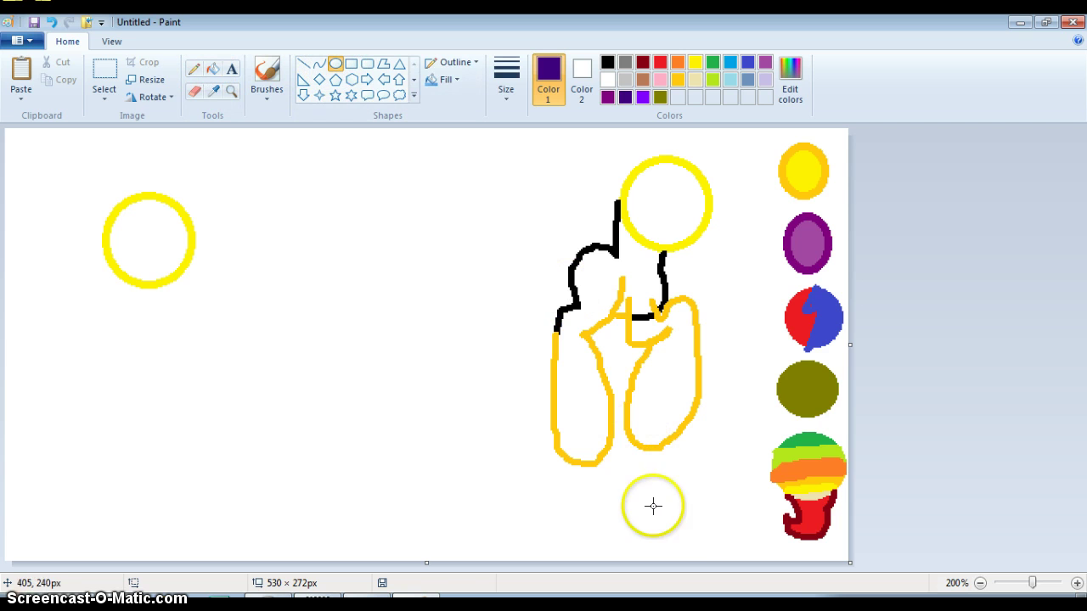
left_click_drag(684, 488, 756, 547)
left_click(212, 68)
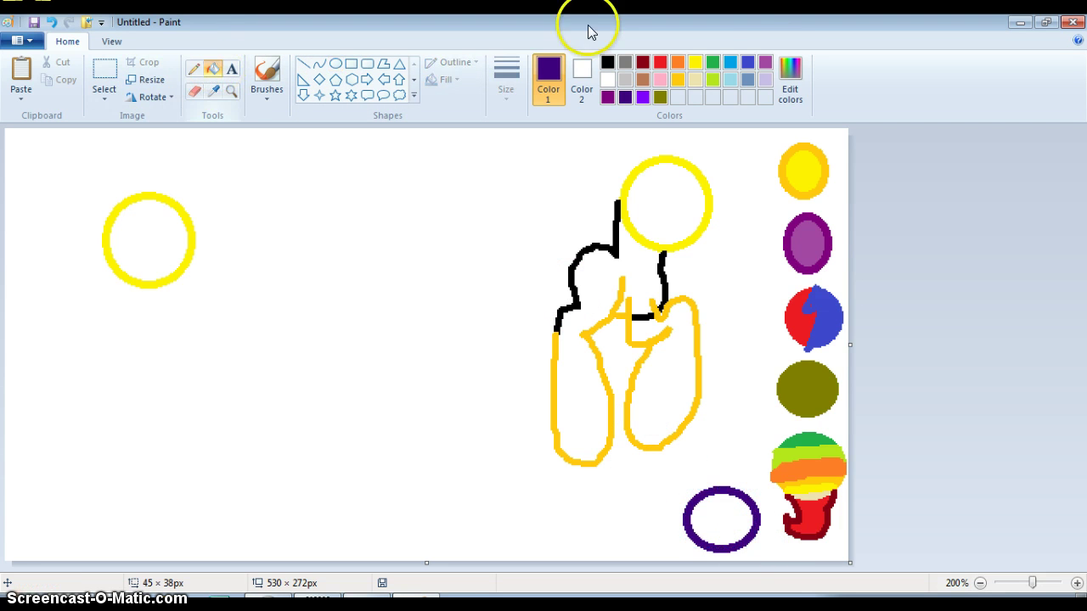
left_click(643, 97)
left_click(723, 527)
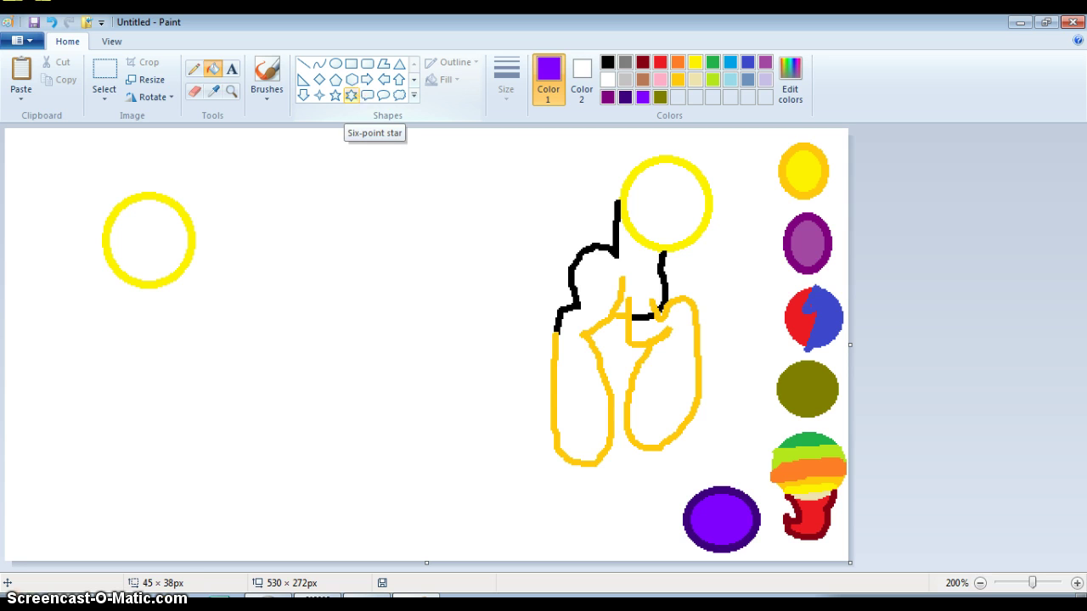
Step: Draw a gold freehand wing-like outline left of the right-hand yellow circle and a small gold beak at the circle's lower right edge
left_click(193, 71)
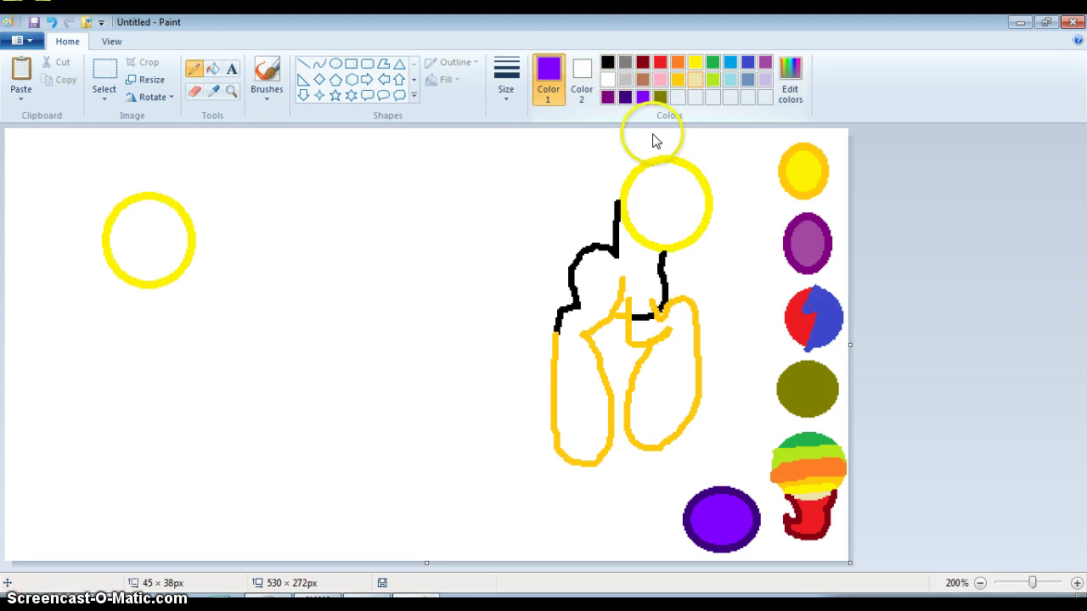
left_click(677, 79)
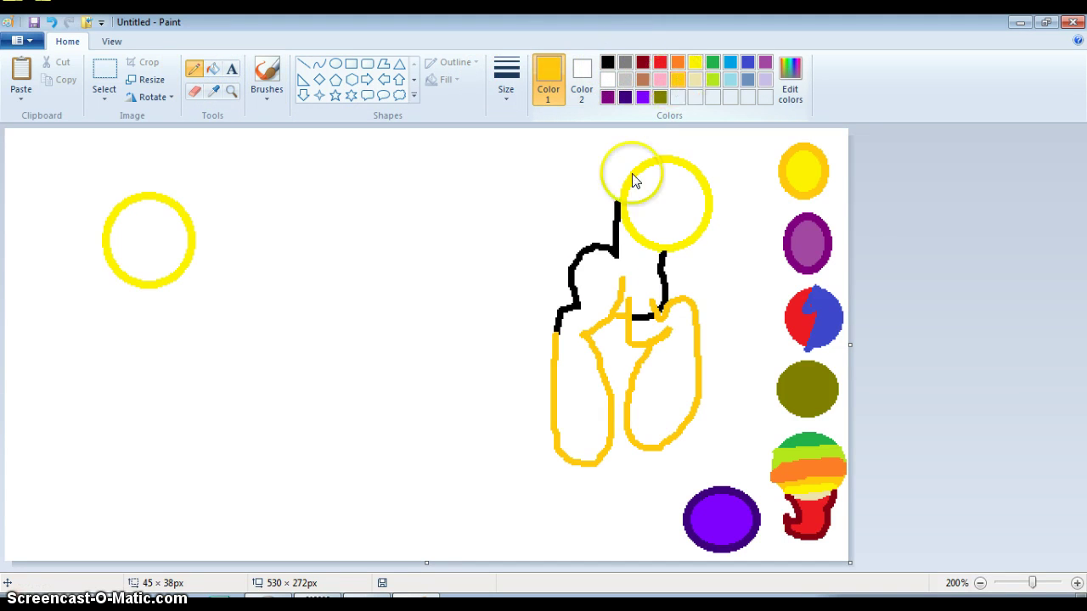
mouse_move(621, 255)
left_mouse_down()
mouse_move(610, 155)
mouse_move(610, 185)
mouse_move(584, 208)
mouse_move(552, 219)
mouse_move(562, 198)
mouse_move(489, 231)
mouse_move(493, 212)
mouse_move(535, 187)
mouse_move(498, 197)
mouse_move(495, 178)
mouse_move(545, 146)
mouse_move(609, 147)
mouse_move(580, 217)
mouse_move(561, 220)
mouse_move(605, 249)
left_mouse_up()
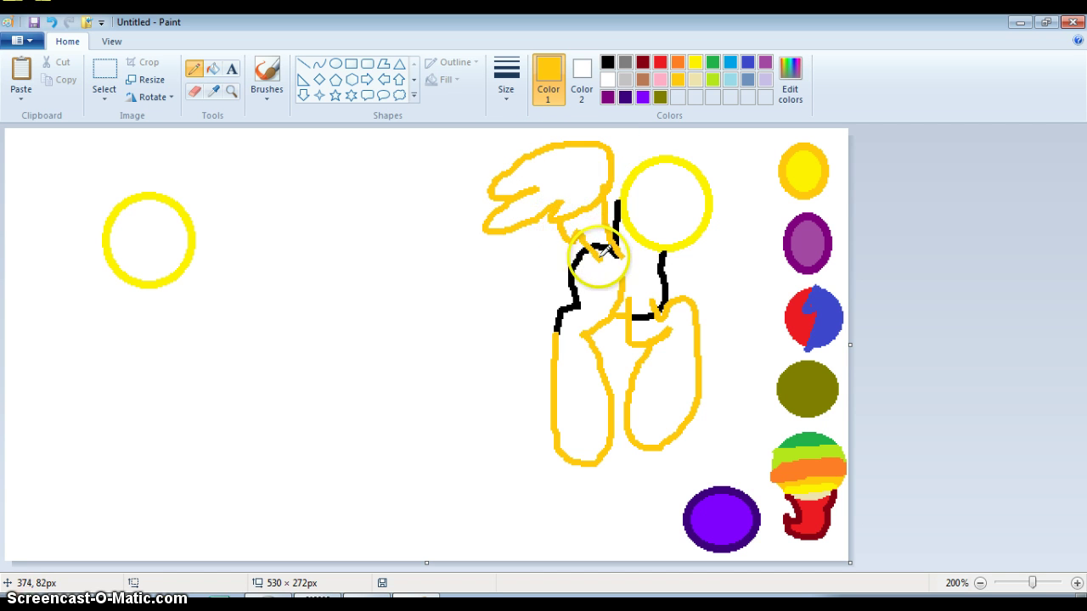
key("ctrl+z")
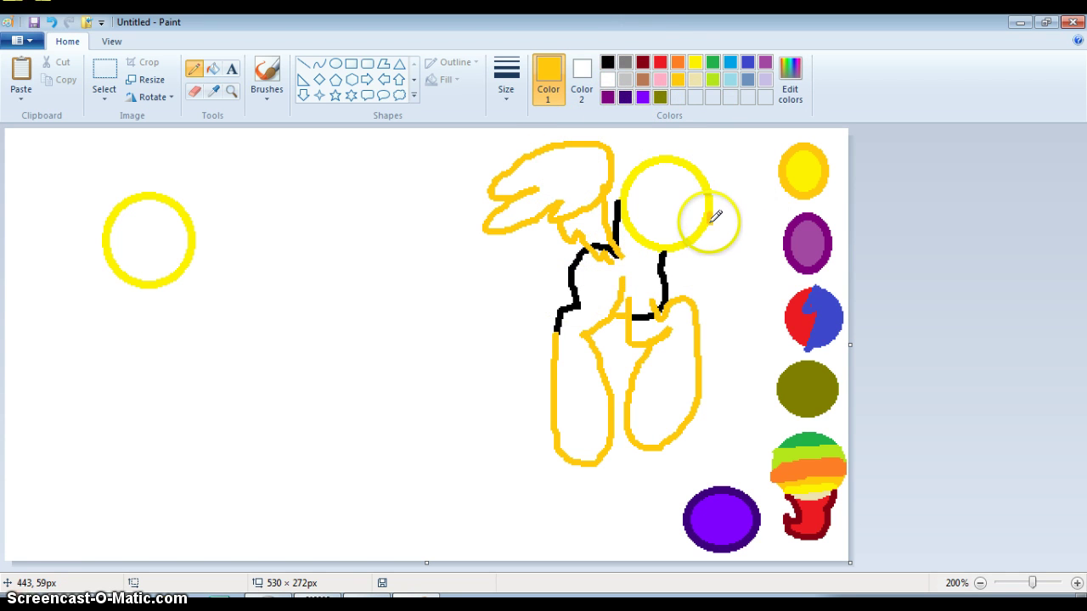
mouse_move(723, 226)
left_mouse_down()
mouse_move(709, 238)
mouse_move(683, 233)
left_mouse_up()
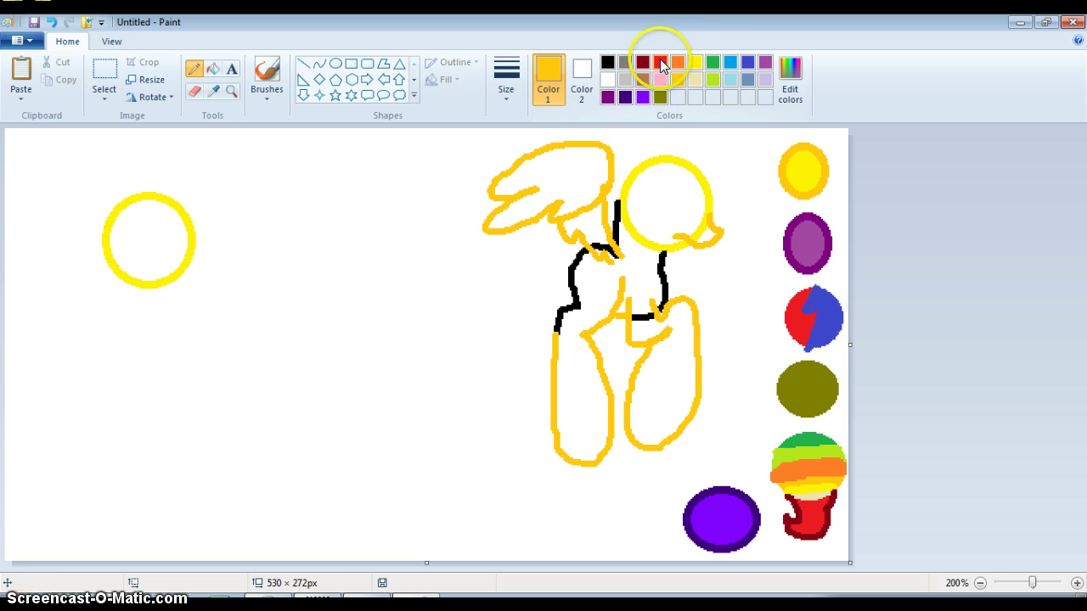
Step: Draw a green freehand ear-shaped outline with an inner line at the upper left edge of the right-hand yellow circle
left_click(715, 64)
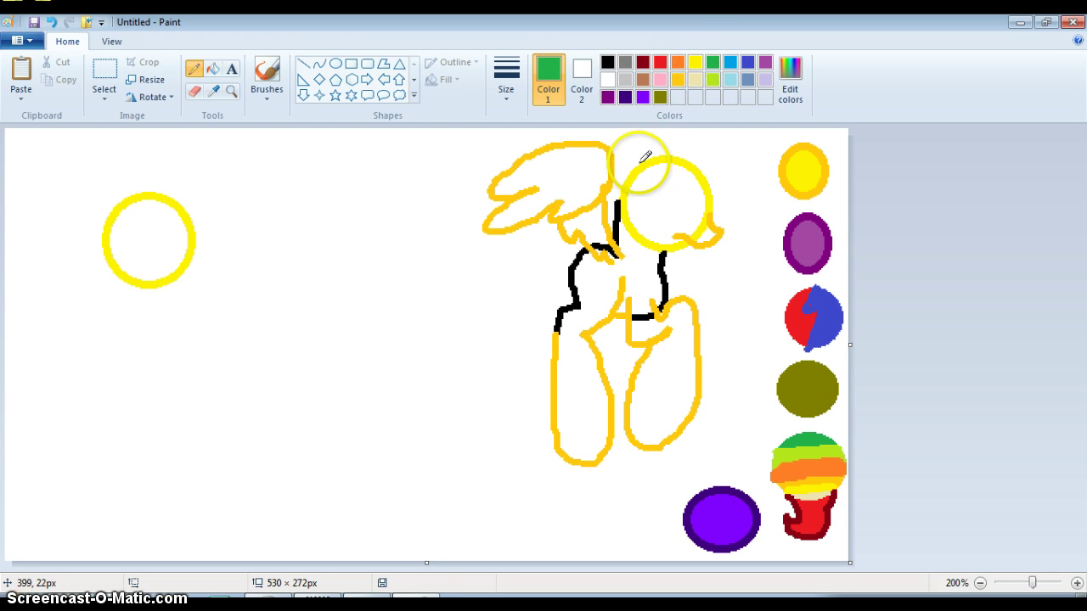
mouse_move(643, 162)
left_mouse_down()
mouse_move(623, 139)
mouse_move(593, 142)
mouse_move(592, 162)
mouse_move(618, 194)
mouse_move(631, 182)
mouse_move(612, 158)
left_mouse_up()
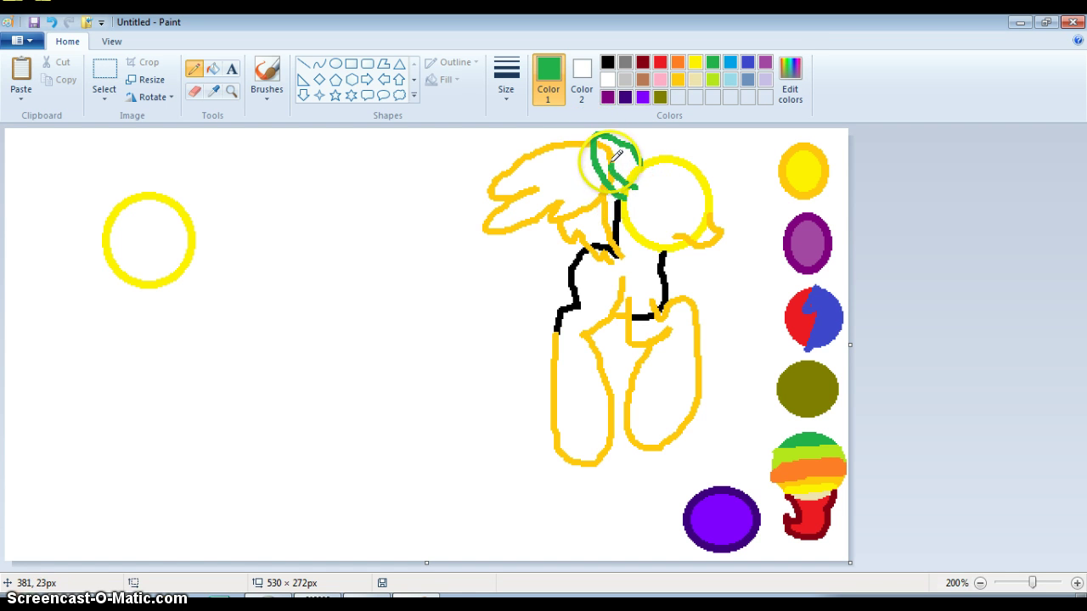
key("ctrl+z")
Step: Switch to Windows Media Player, skip to the next track and minimize the player
left_click(420, 603)
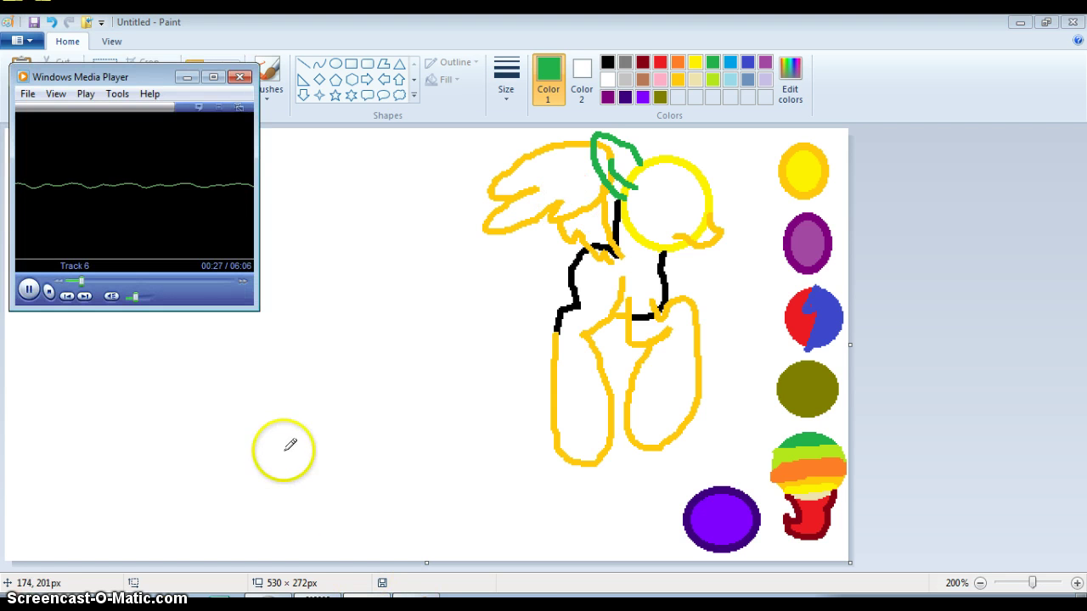
left_click(107, 283)
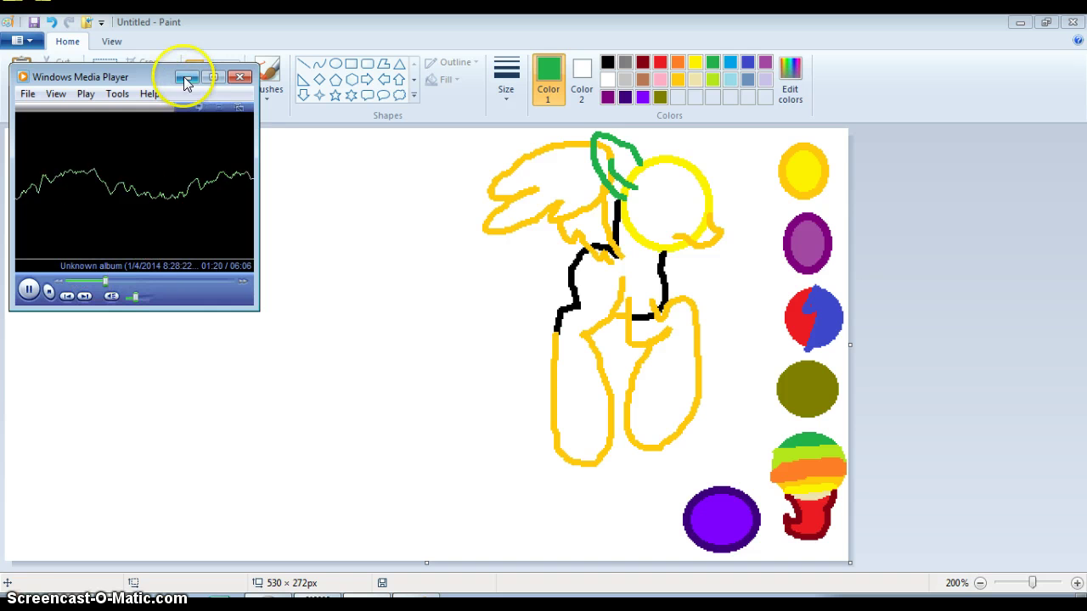
left_click(84, 296)
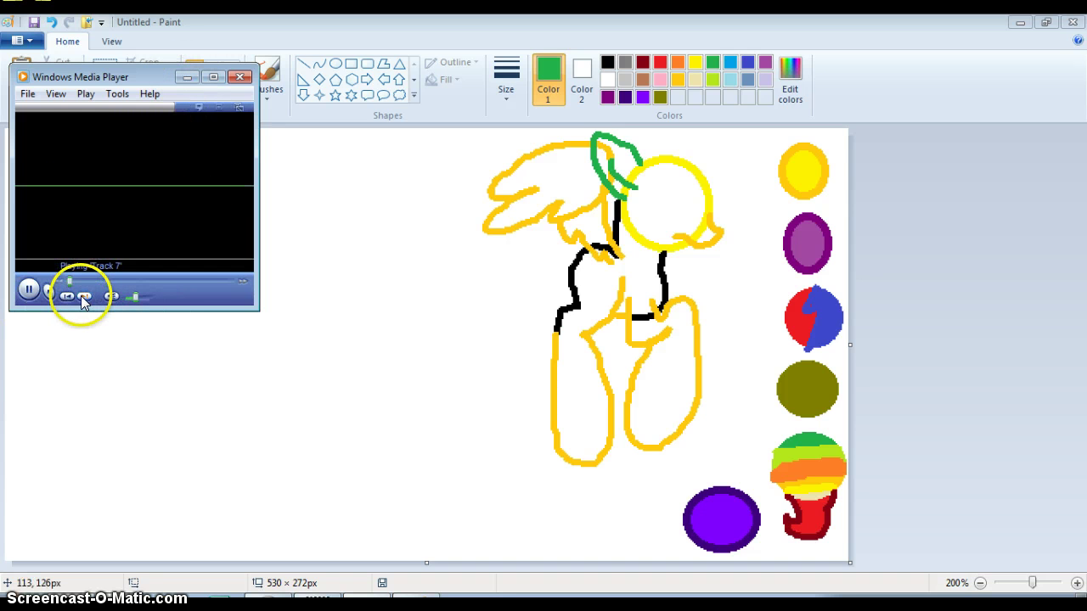
left_click(188, 77)
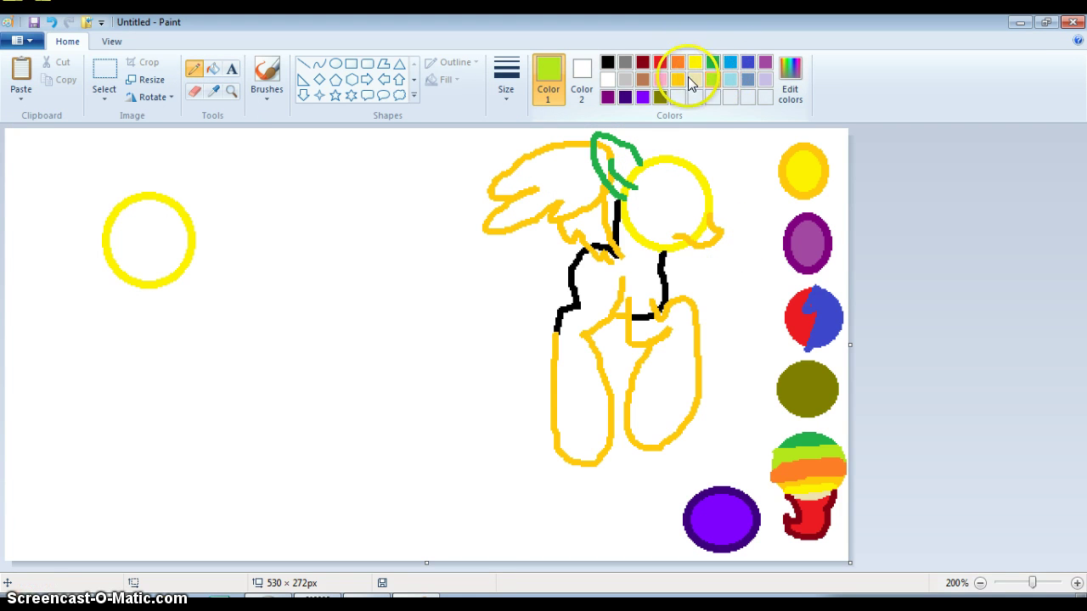
Step: Draw two straight green lines from the upper right of the right-hand yellow circle to the canvas's top edge
left_click(713, 61)
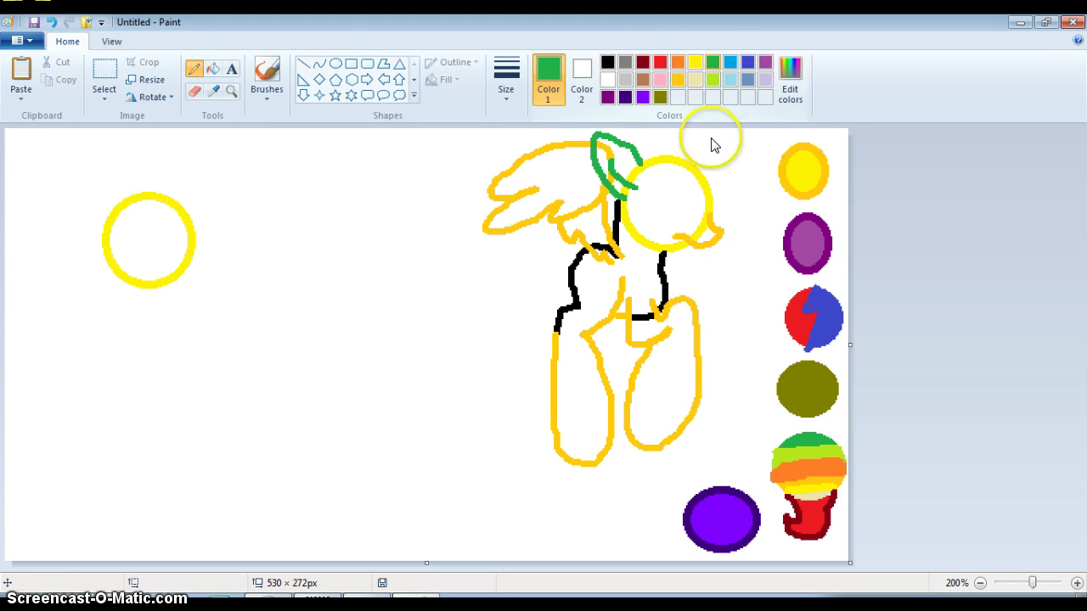
left_click(319, 64)
left_click_drag(706, 189, 743, 129)
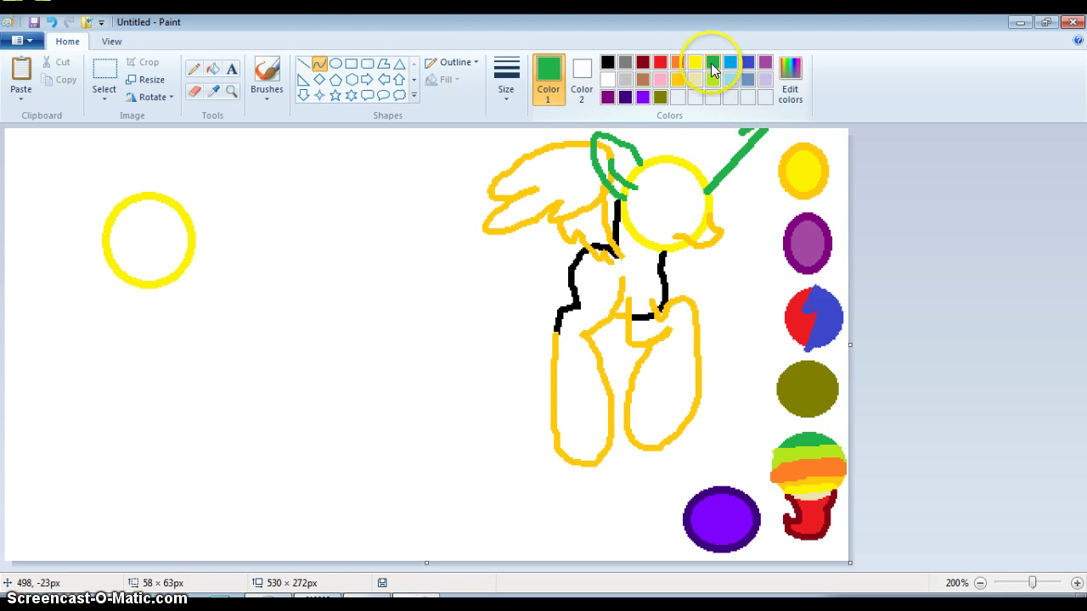
left_click(303, 64)
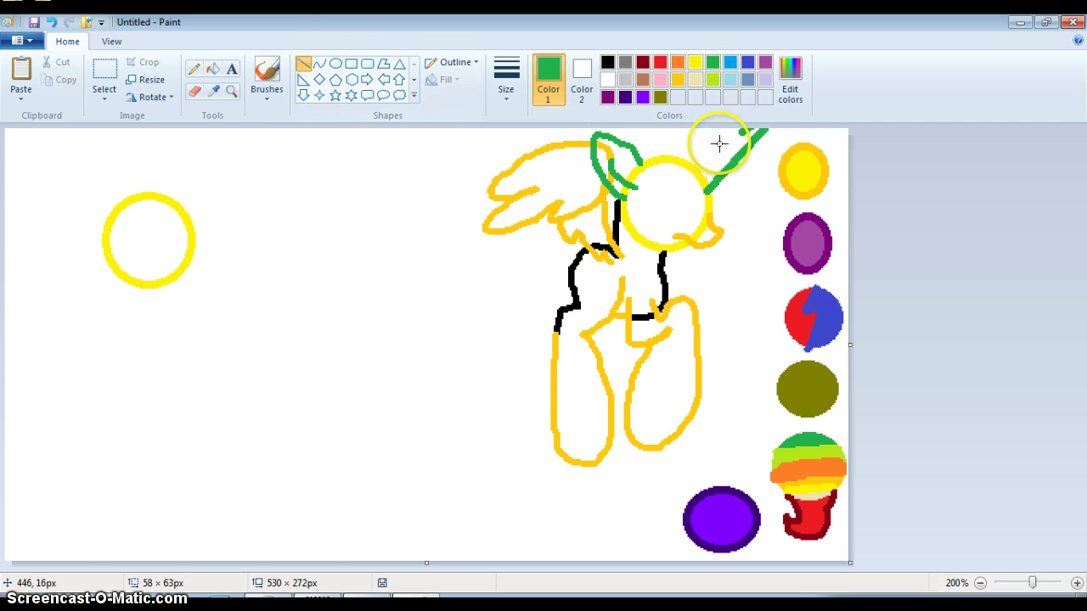
left_click_drag(743, 130, 690, 168)
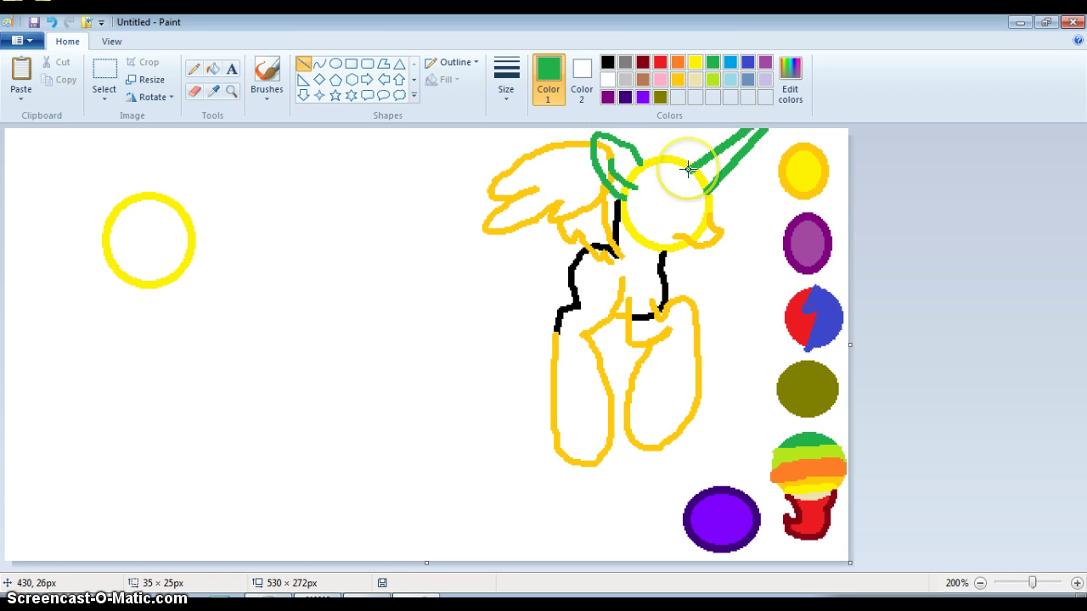
left_click(317, 65)
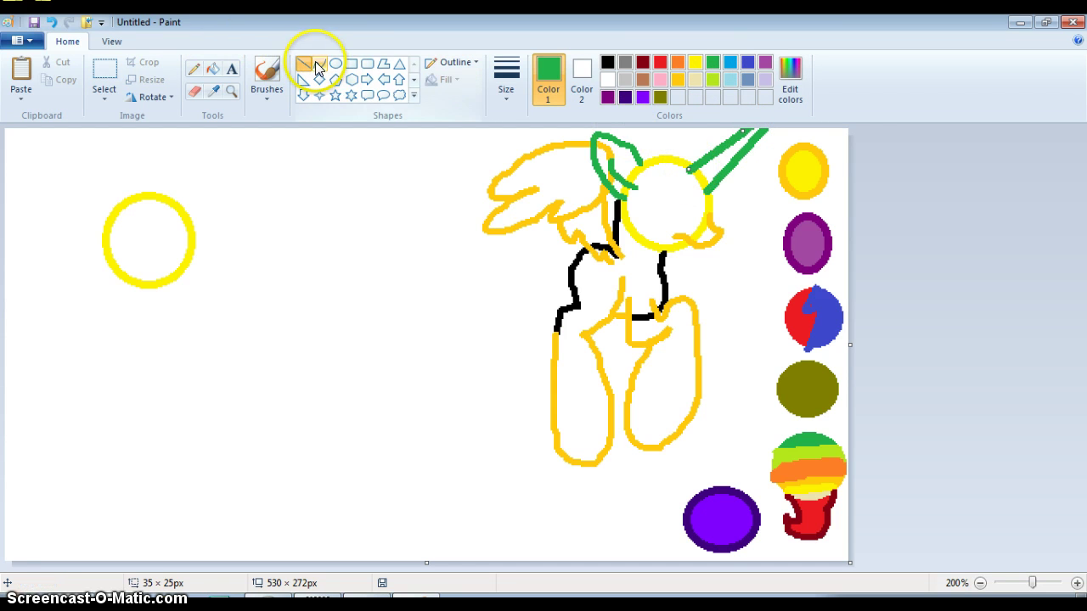
Step: Add short green cross lines between the two straight green lines of the horn on the right-hand figure
left_click_drag(743, 147, 718, 150)
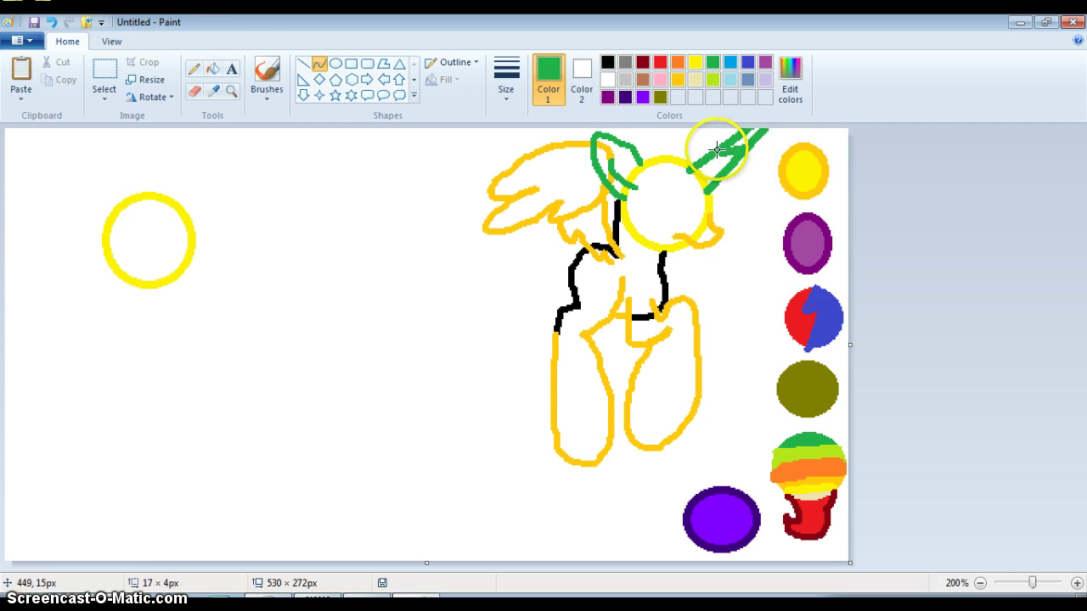
left_click(304, 64)
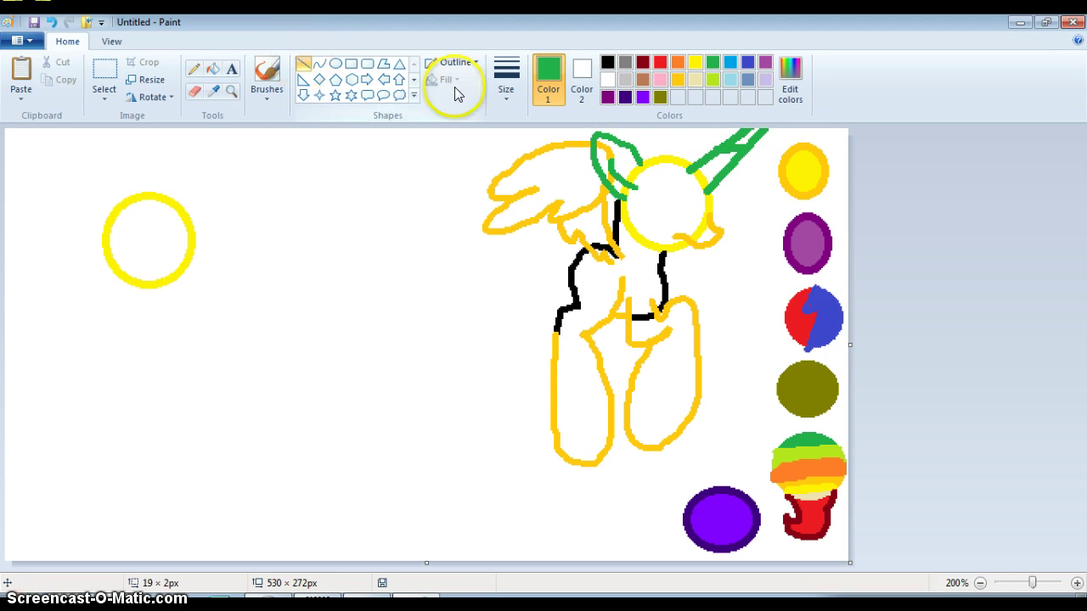
left_click_drag(700, 176, 687, 170)
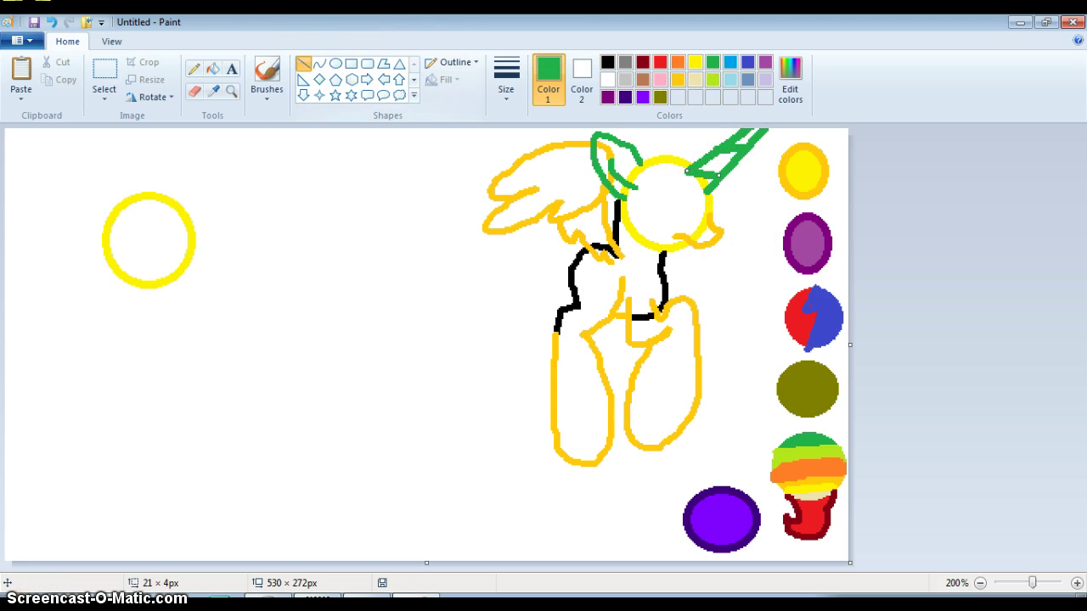
left_click(698, 78)
left_click(714, 65)
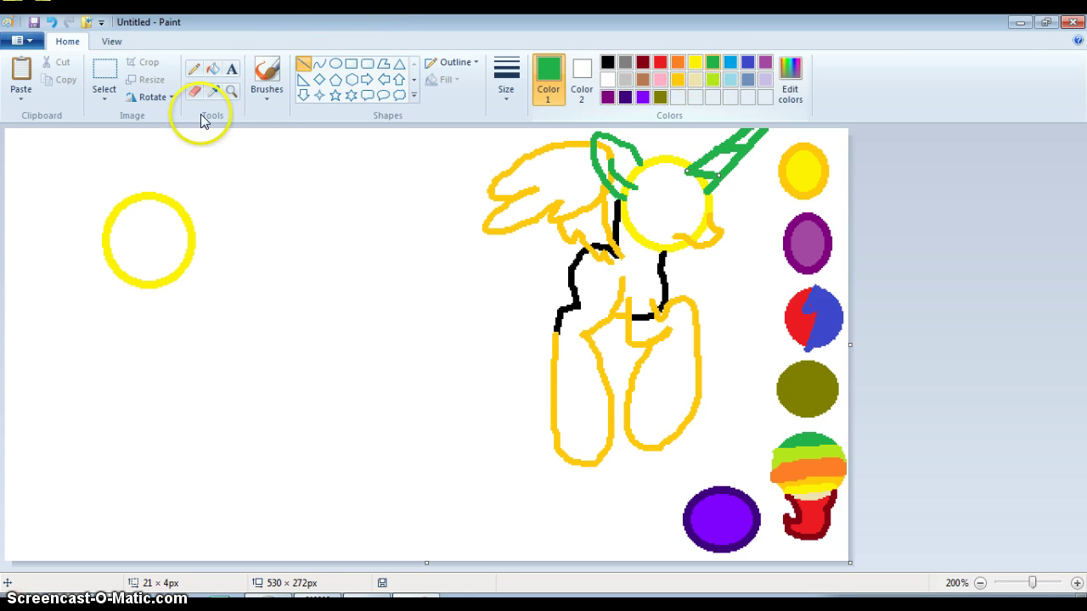
Step: Draw a pink freehand mane around the right-hand yellow circle and a long curling pink tail beside that figure's body
left_click(319, 65)
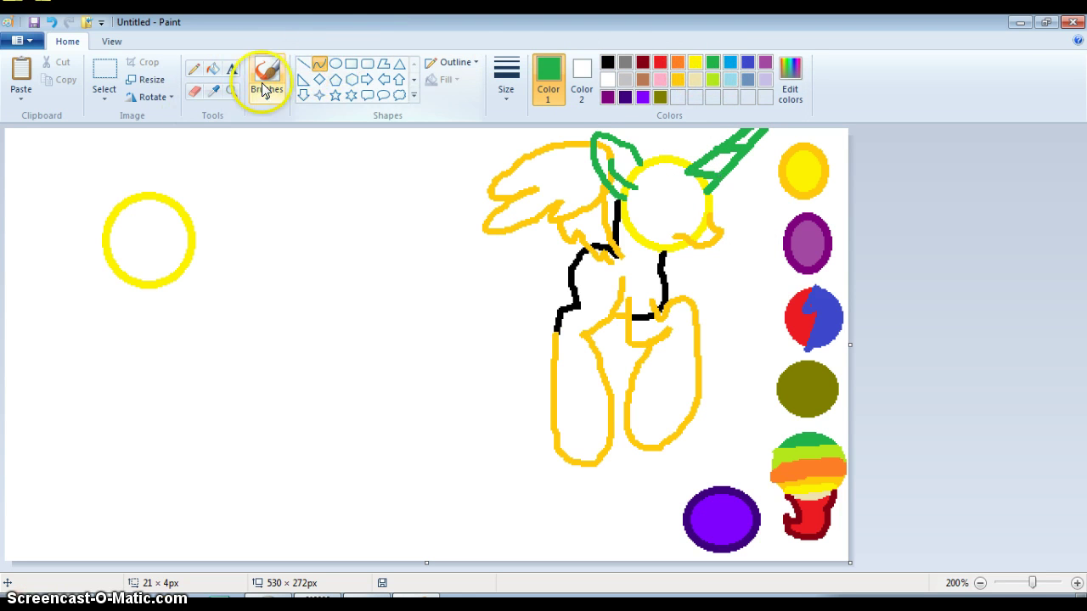
left_click(199, 70)
left_click(660, 79)
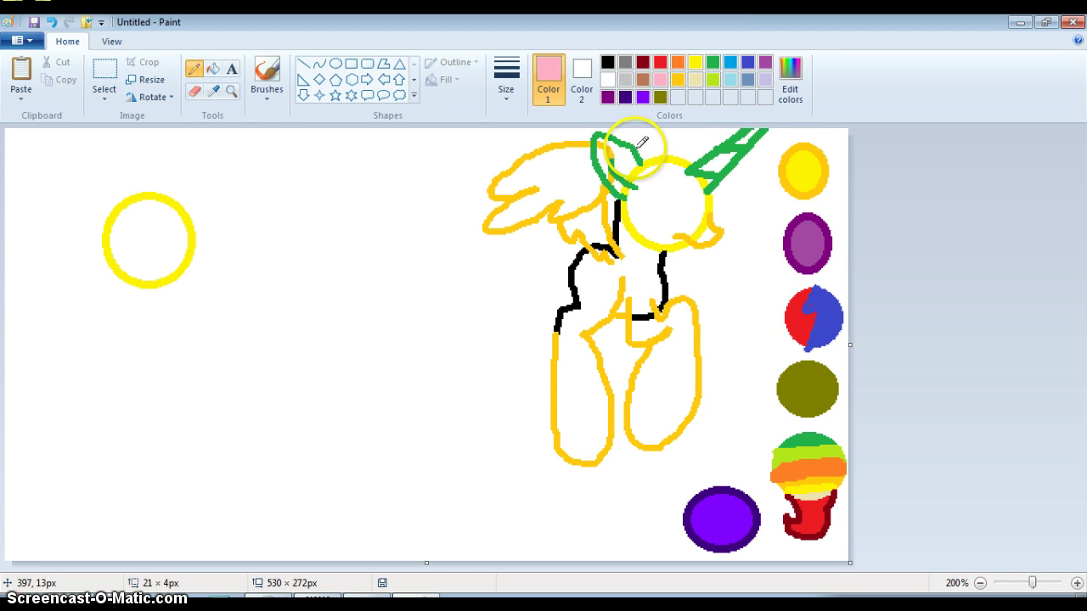
mouse_move(635, 150)
left_mouse_down()
mouse_move(697, 133)
mouse_move(704, 143)
mouse_move(689, 144)
mouse_move(720, 162)
mouse_move(684, 138)
mouse_move(721, 164)
mouse_move(708, 171)
mouse_move(734, 210)
mouse_move(721, 246)
mouse_move(713, 216)
mouse_move(670, 189)
mouse_move(668, 206)
mouse_move(650, 203)
mouse_move(637, 148)
left_mouse_up()
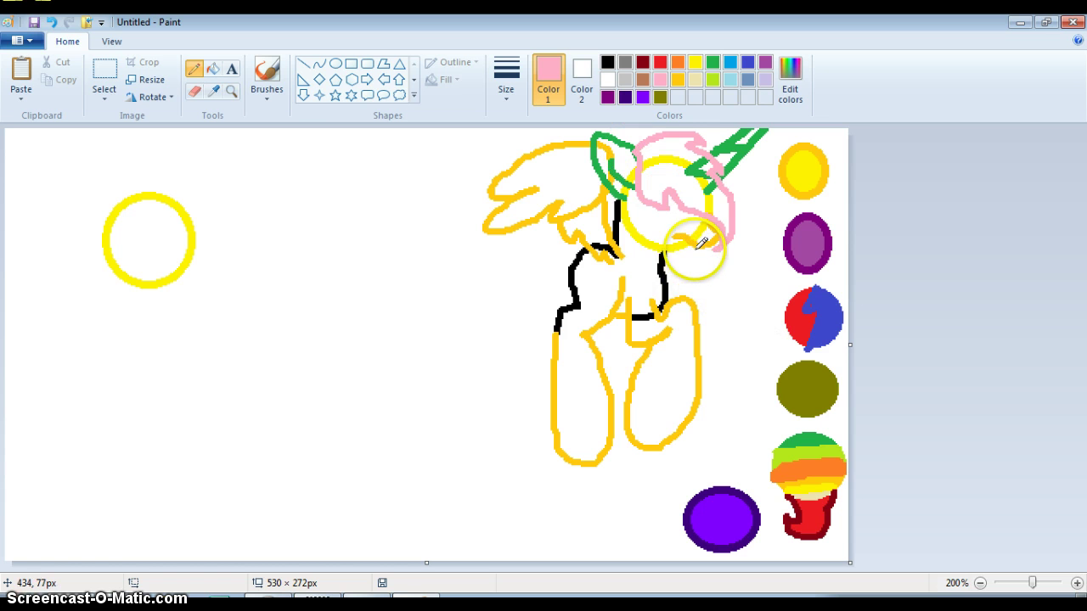
mouse_move(702, 246)
left_mouse_down()
mouse_move(705, 283)
mouse_move(724, 280)
mouse_move(709, 316)
mouse_move(732, 341)
mouse_move(717, 371)
mouse_move(698, 378)
left_mouse_up()
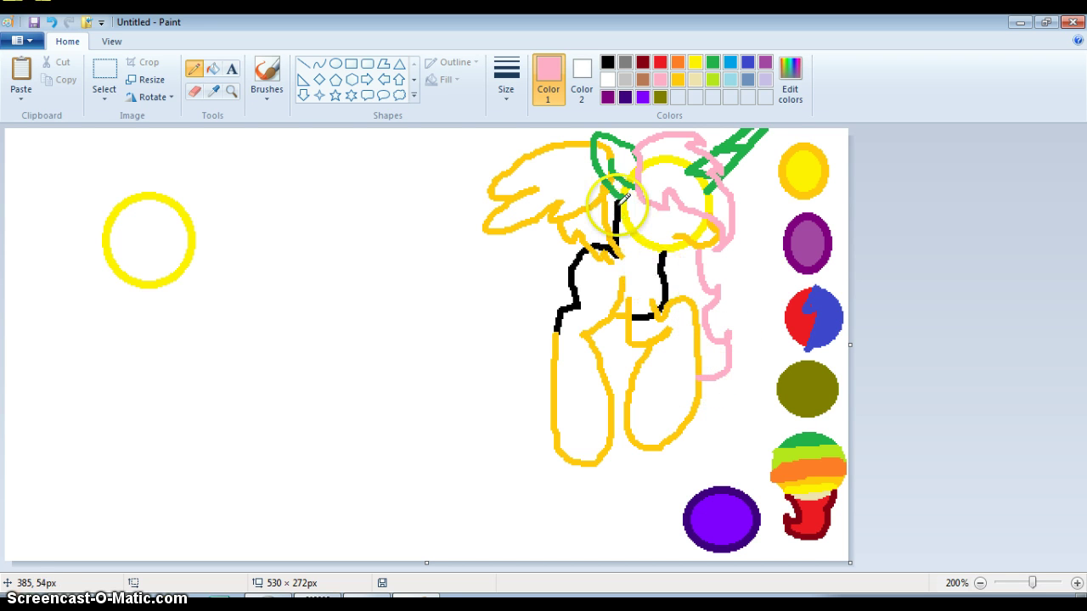
mouse_move(623, 202)
left_mouse_down()
mouse_move(601, 231)
mouse_move(610, 242)
mouse_move(615, 230)
mouse_move(620, 251)
mouse_move(617, 265)
mouse_move(602, 265)
mouse_move(608, 258)
mouse_move(597, 269)
mouse_move(621, 287)
mouse_move(639, 271)
mouse_move(631, 239)
mouse_move(645, 249)
mouse_move(624, 195)
left_mouse_up()
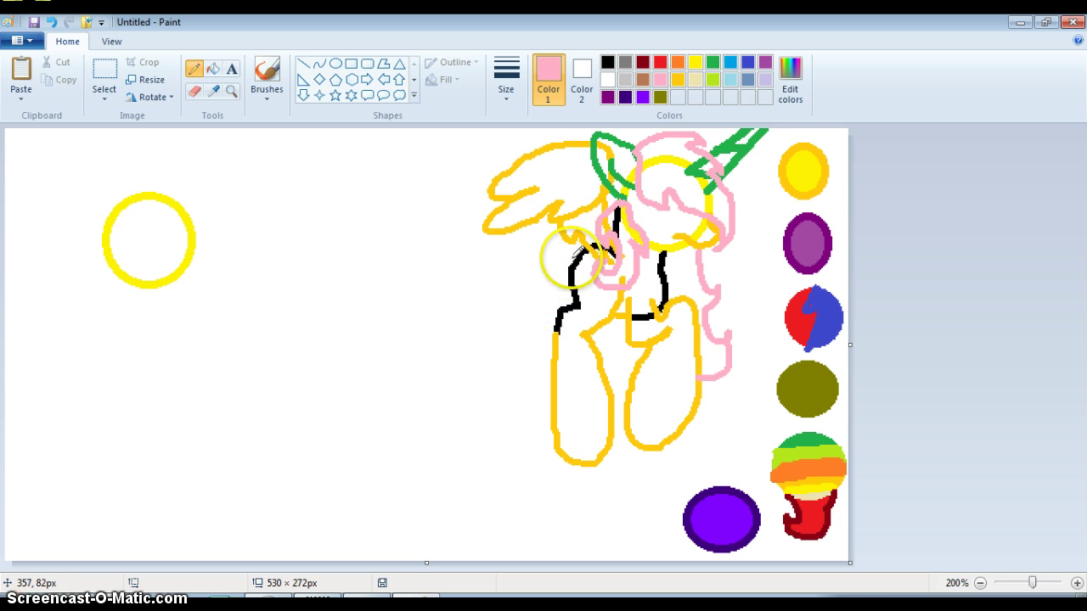
mouse_move(577, 252)
left_mouse_down()
mouse_move(514, 250)
mouse_move(500, 297)
mouse_move(515, 283)
mouse_move(513, 338)
mouse_move(531, 371)
mouse_move(581, 405)
mouse_move(587, 439)
mouse_move(571, 447)
mouse_move(592, 456)
mouse_move(617, 413)
mouse_move(594, 356)
mouse_move(569, 343)
mouse_move(600, 341)
mouse_move(564, 331)
mouse_move(560, 289)
left_mouse_up()
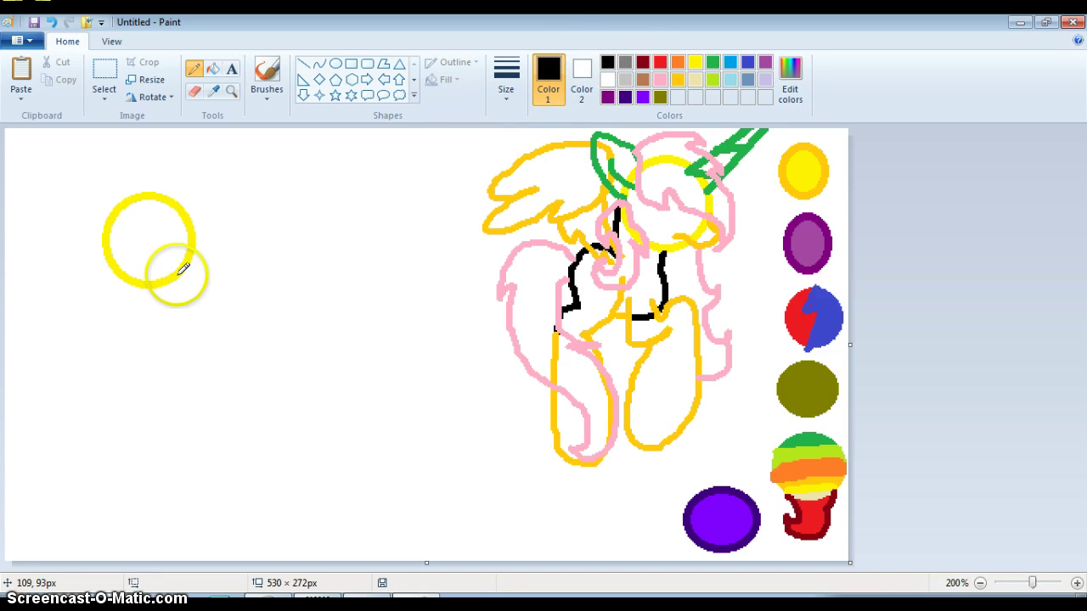
Step: Draw a black chest and belly line below the left-hand yellow circle and two gold freehand front legs, one of them raised
mouse_move(151, 288)
left_mouse_down()
mouse_move(155, 350)
mouse_move(201, 366)
mouse_move(165, 342)
mouse_move(150, 487)
mouse_move(151, 500)
mouse_move(187, 519)
mouse_move(203, 516)
mouse_move(213, 471)
mouse_move(208, 335)
left_mouse_up()
left_click(52, 23)
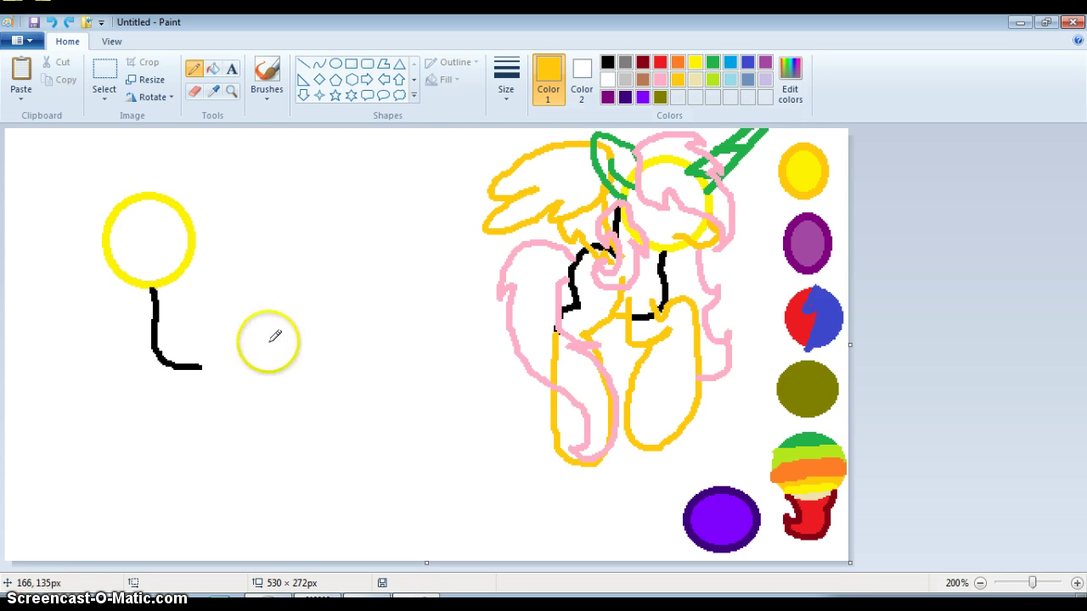
mouse_move(162, 342)
left_mouse_down()
mouse_move(154, 480)
mouse_move(162, 497)
mouse_move(193, 507)
mouse_move(212, 495)
mouse_move(202, 333)
left_mouse_up()
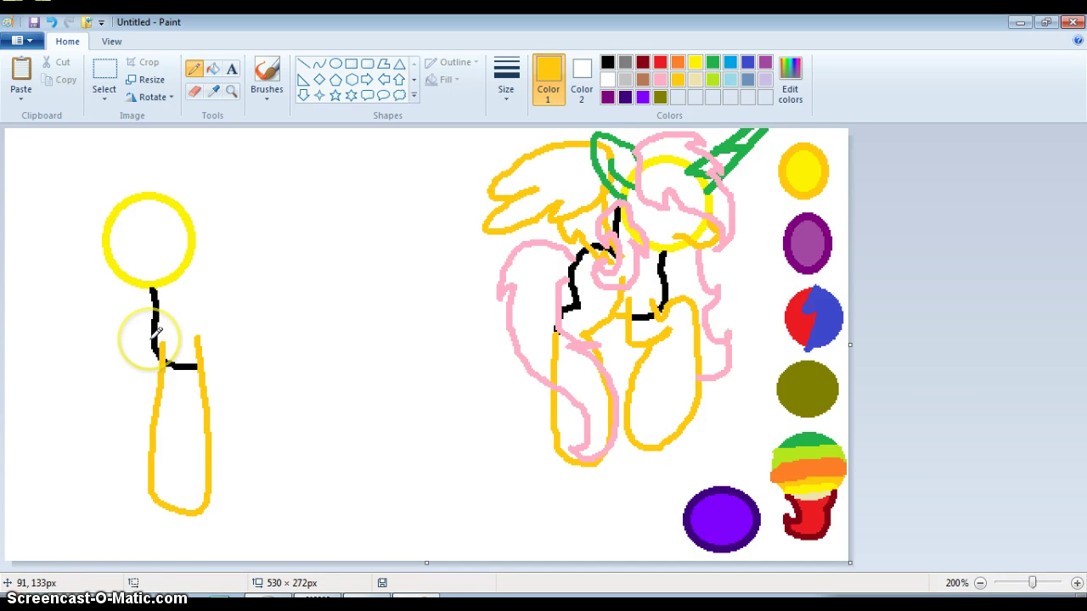
mouse_move(148, 338)
left_mouse_down()
mouse_move(95, 357)
mouse_move(73, 395)
mouse_move(69, 449)
mouse_move(84, 466)
mouse_move(107, 455)
mouse_move(133, 364)
mouse_move(146, 358)
left_mouse_up()
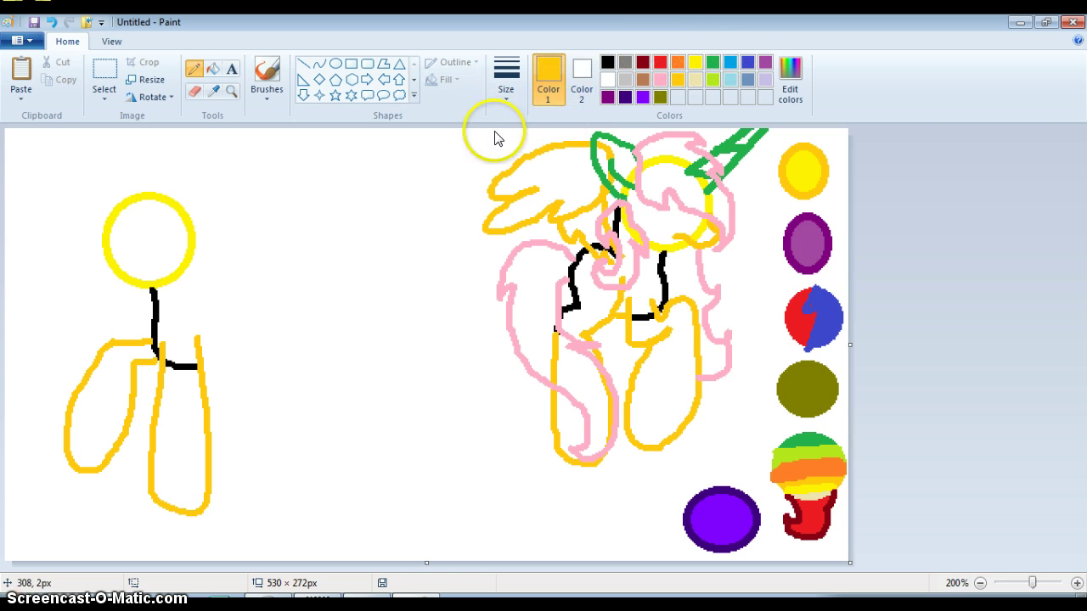
Step: Draw a black neck, back and rump line on the left-hand figure and a gold freehand hind leg beneath it
left_click(608, 64)
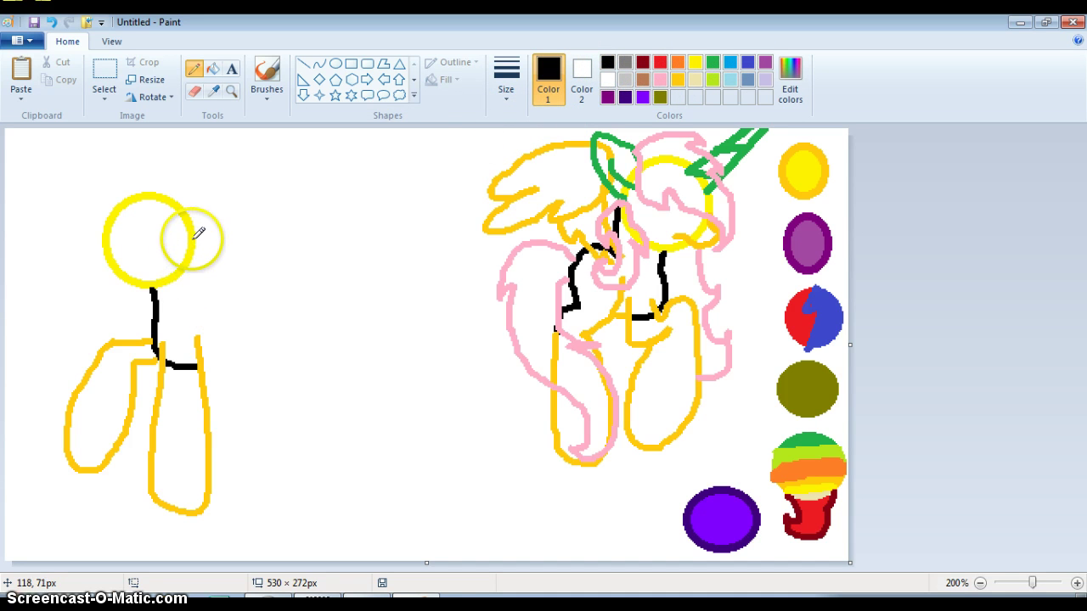
mouse_move(192, 242)
left_mouse_down()
mouse_move(196, 312)
mouse_move(248, 290)
mouse_move(264, 306)
mouse_move(264, 357)
mouse_move(284, 391)
left_mouse_up()
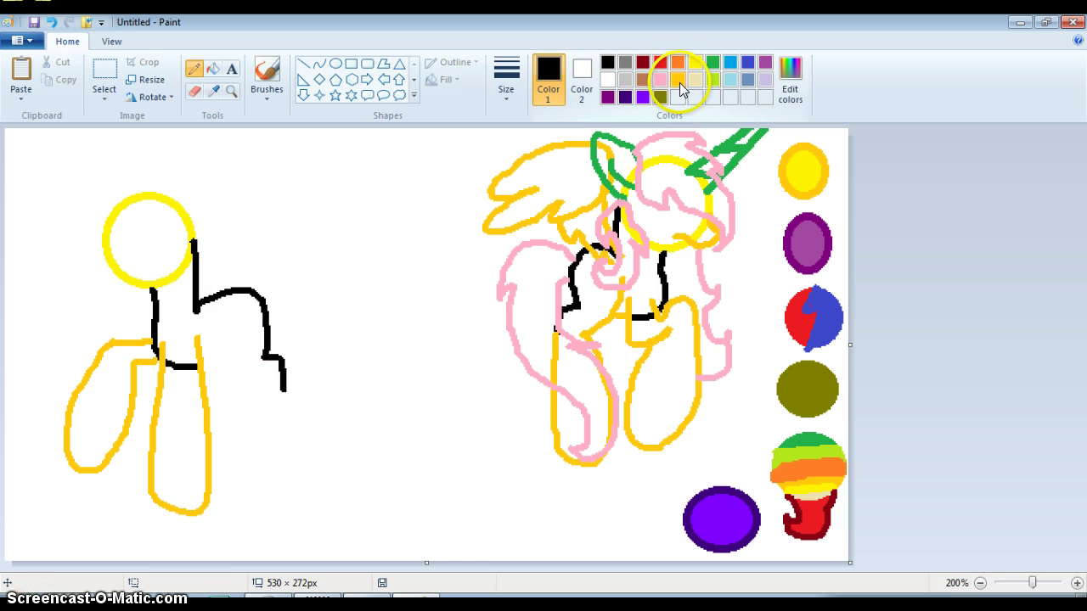
left_click(678, 80)
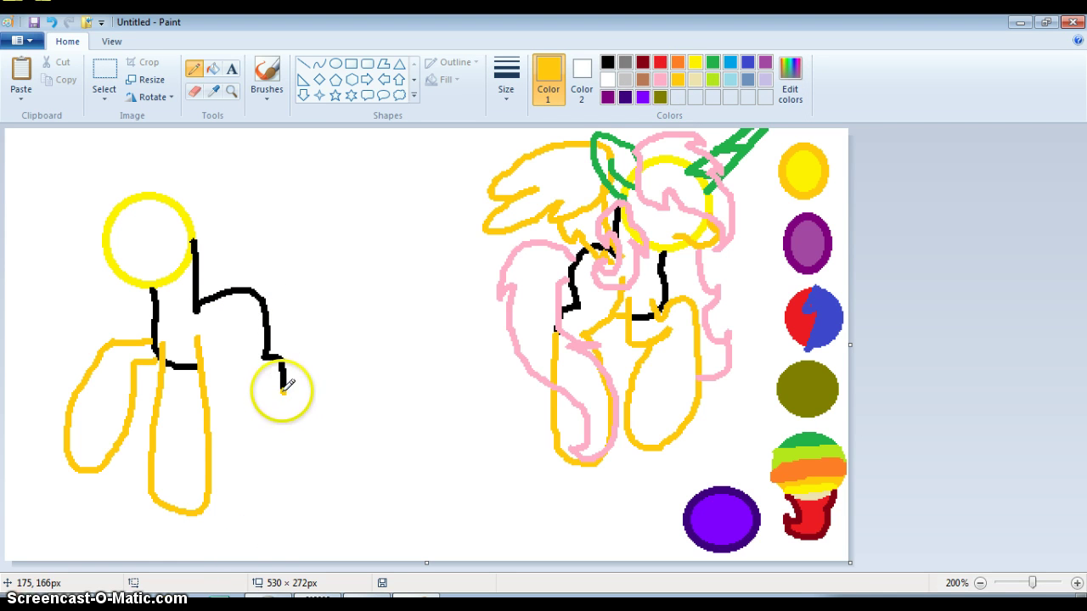
mouse_move(283, 389)
left_mouse_down()
mouse_move(271, 496)
mouse_move(222, 509)
mouse_move(223, 416)
mouse_move(241, 378)
mouse_move(218, 360)
mouse_move(226, 323)
mouse_move(207, 362)
mouse_move(221, 360)
left_mouse_up()
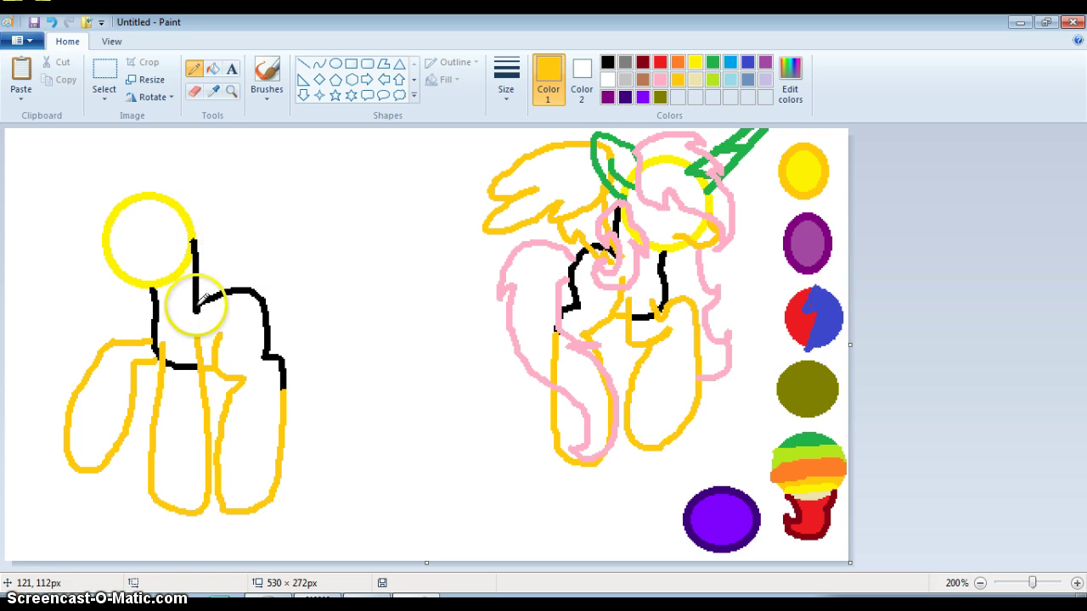
Step: Draw a gold raised wing with an inner outline on the left-hand figure's back and a small gold muzzle on its yellow circle
mouse_move(195, 311)
left_mouse_down()
mouse_move(216, 176)
mouse_move(243, 157)
mouse_move(315, 142)
mouse_move(280, 236)
mouse_move(248, 281)
mouse_move(235, 275)
mouse_move(232, 302)
mouse_move(196, 309)
mouse_move(221, 278)
mouse_move(232, 196)
mouse_move(270, 178)
mouse_move(239, 259)
left_mouse_up()
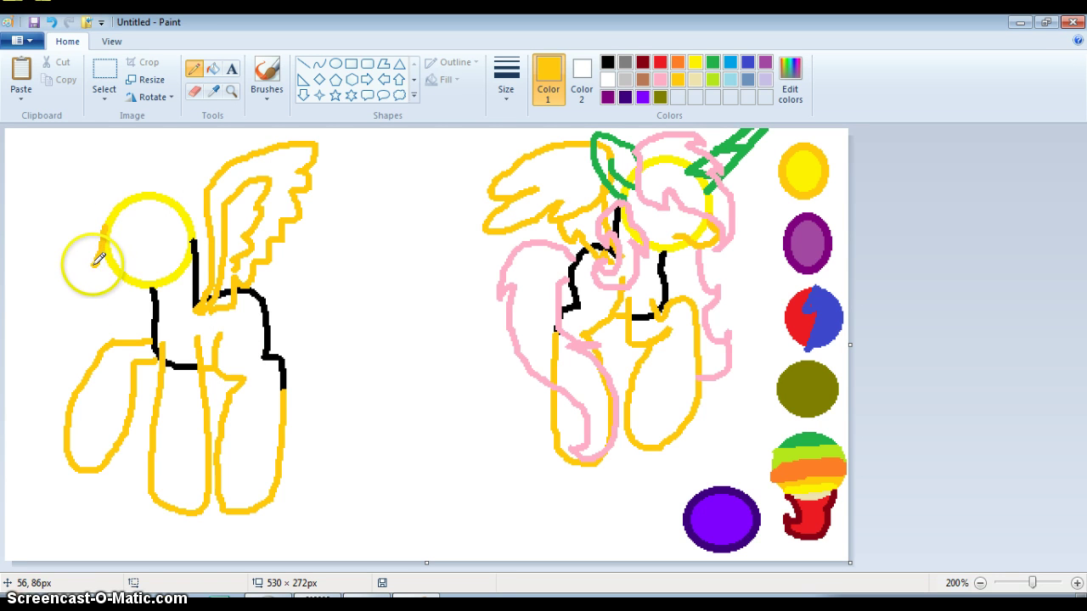
mouse_move(92, 266)
left_mouse_down()
mouse_move(112, 279)
mouse_move(134, 272)
left_mouse_up()
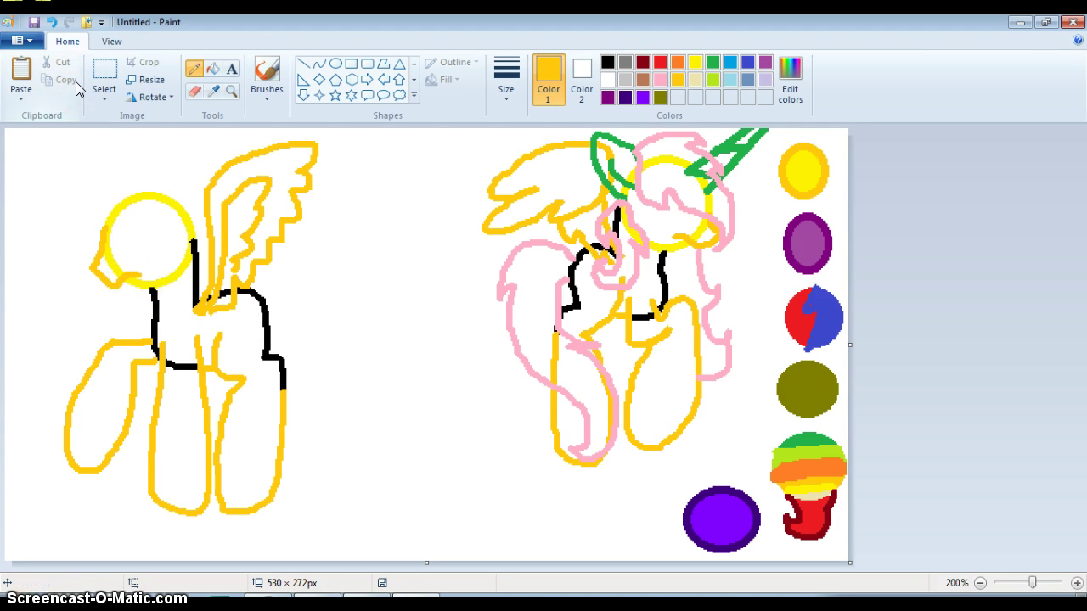
left_click(182, 203)
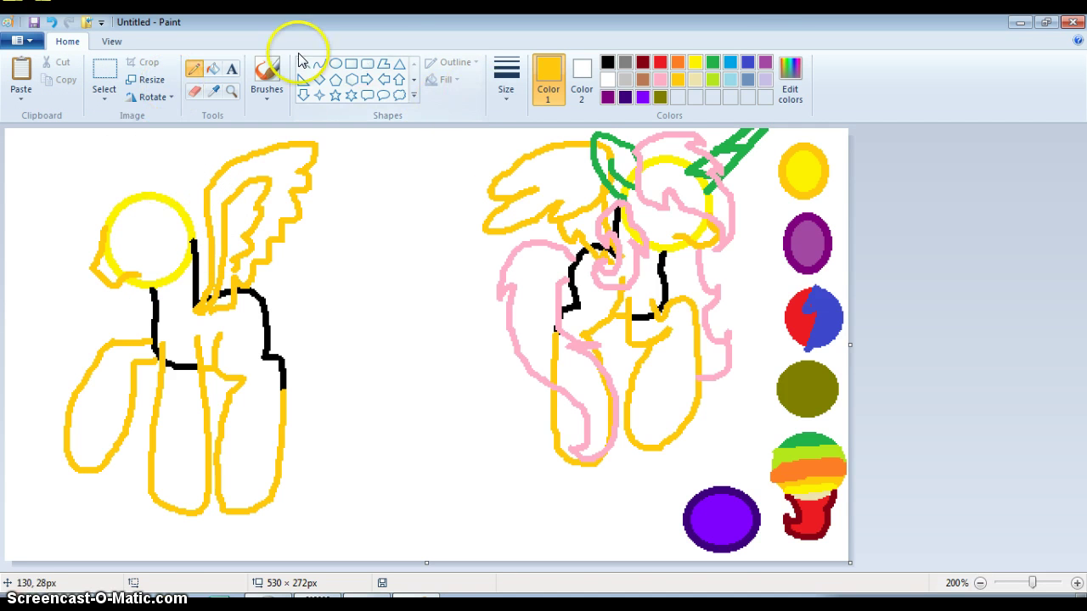
Step: Draw a pointed green horn with cross lines and a green freehand ear with an inner line on the left-hand yellow circle
left_click(320, 68)
left_click(714, 64)
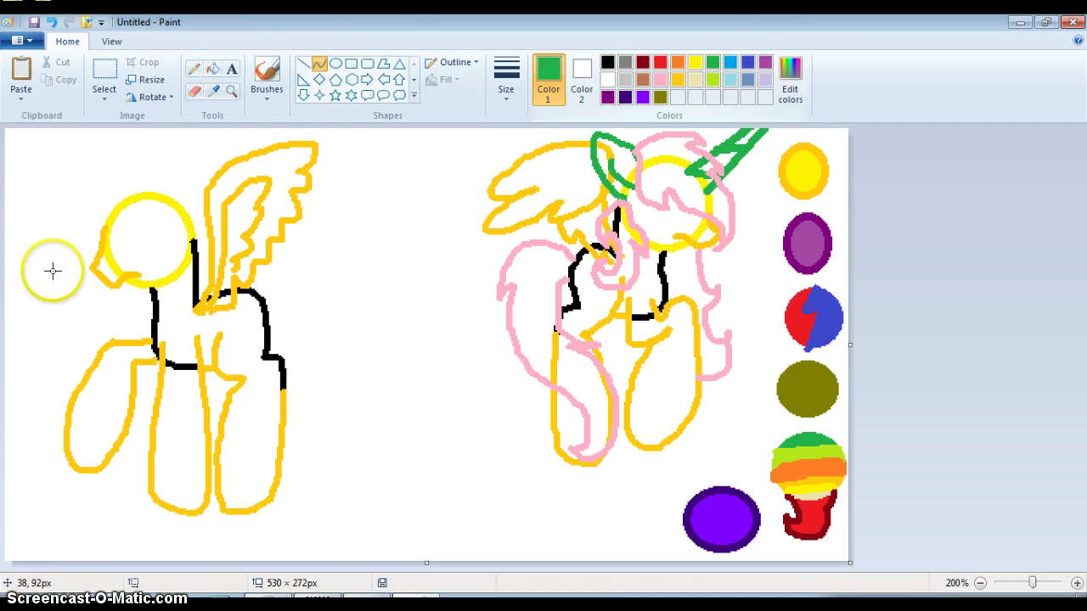
mouse_move(70, 209)
left_mouse_down()
mouse_move(28, 165)
mouse_move(63, 186)
mouse_move(13, 152)
left_mouse_up()
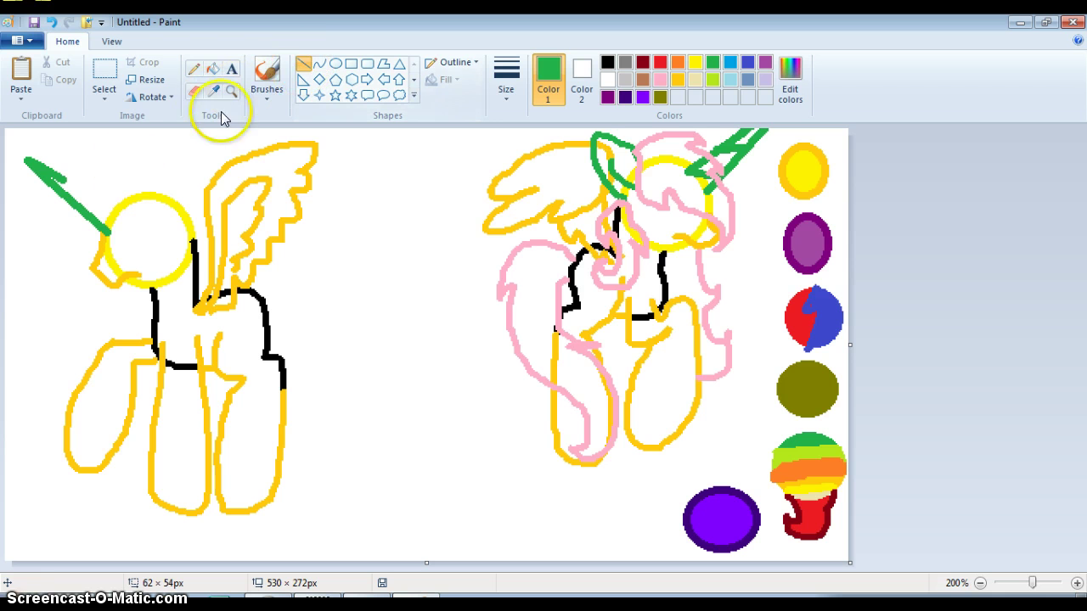
left_click_drag(60, 175, 124, 215)
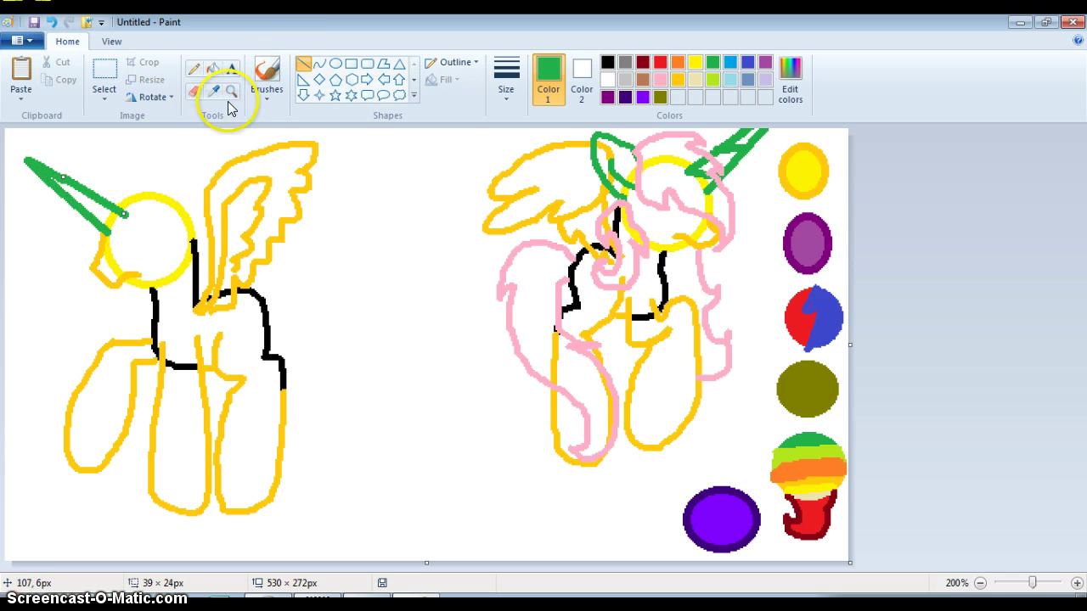
mouse_move(54, 191)
left_mouse_down()
mouse_move(84, 211)
mouse_move(122, 213)
left_mouse_up()
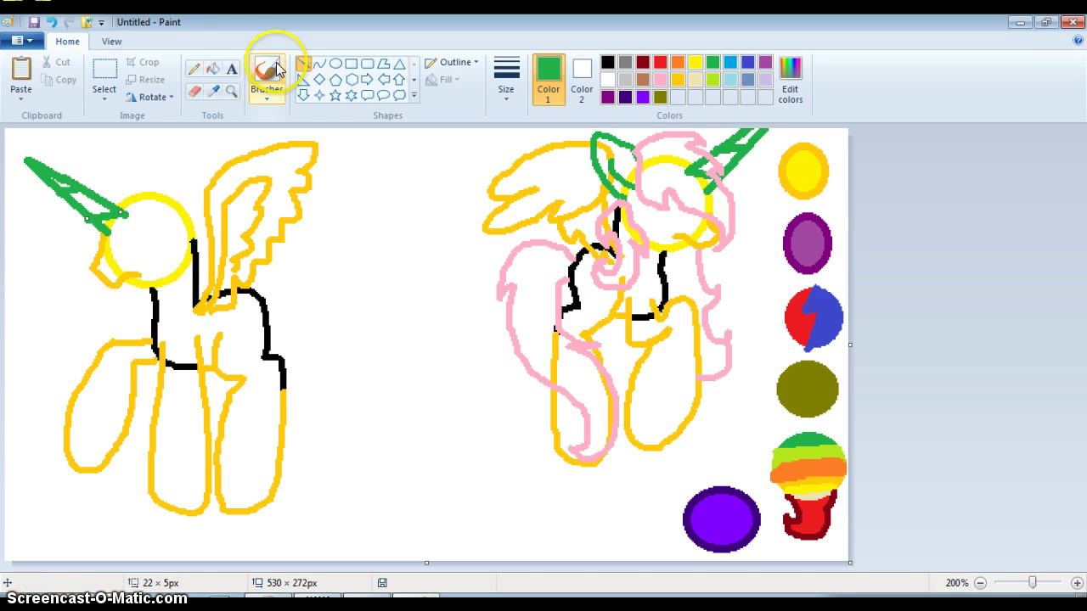
left_click(191, 69)
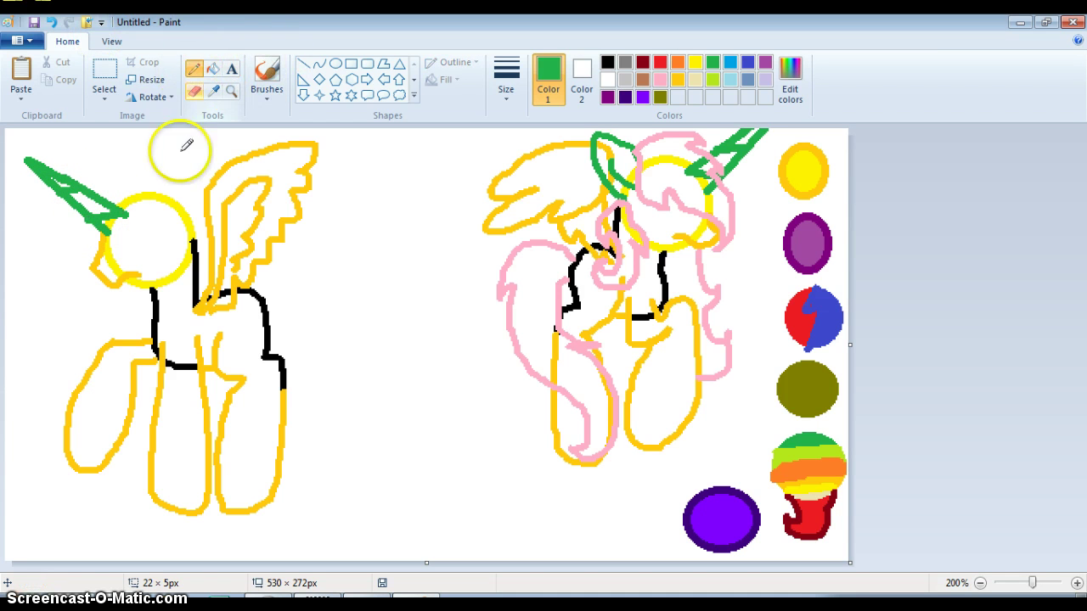
mouse_move(163, 200)
left_mouse_down()
mouse_move(165, 162)
mouse_move(181, 155)
mouse_move(202, 180)
mouse_move(195, 242)
mouse_move(188, 233)
left_mouse_up()
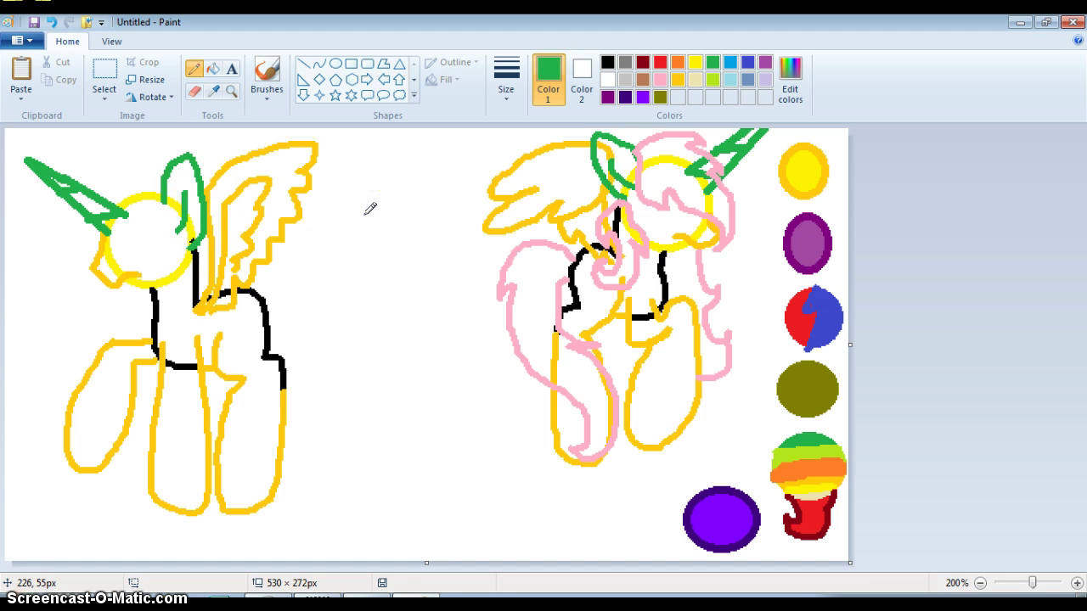
Step: Draw a pink freehand fringe across the left-hand figure's head, from the ear to the muzzle
left_click(660, 79)
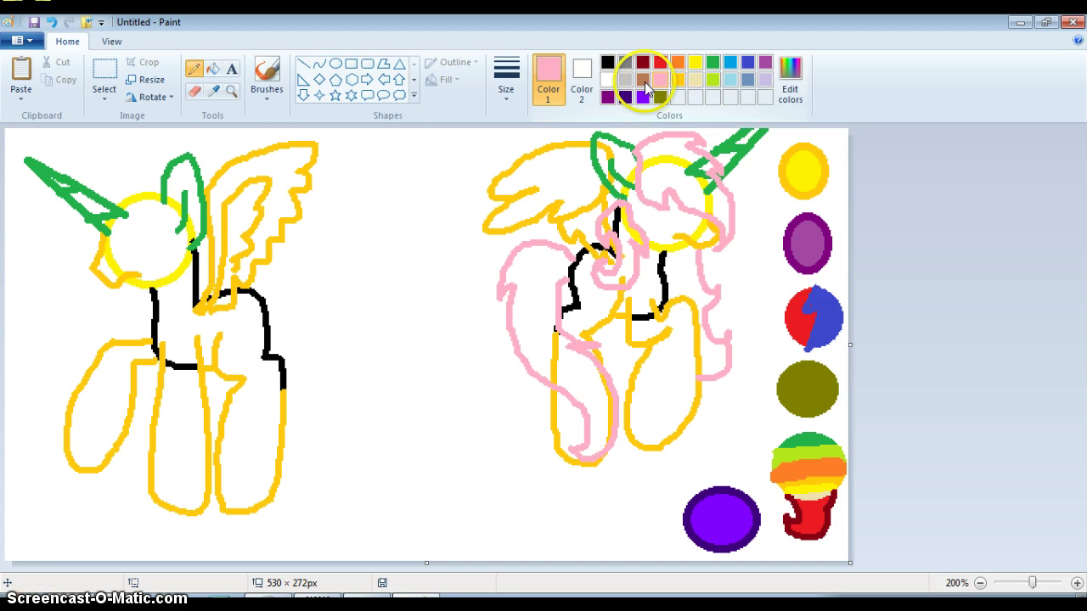
left_click(231, 93)
left_click(164, 219)
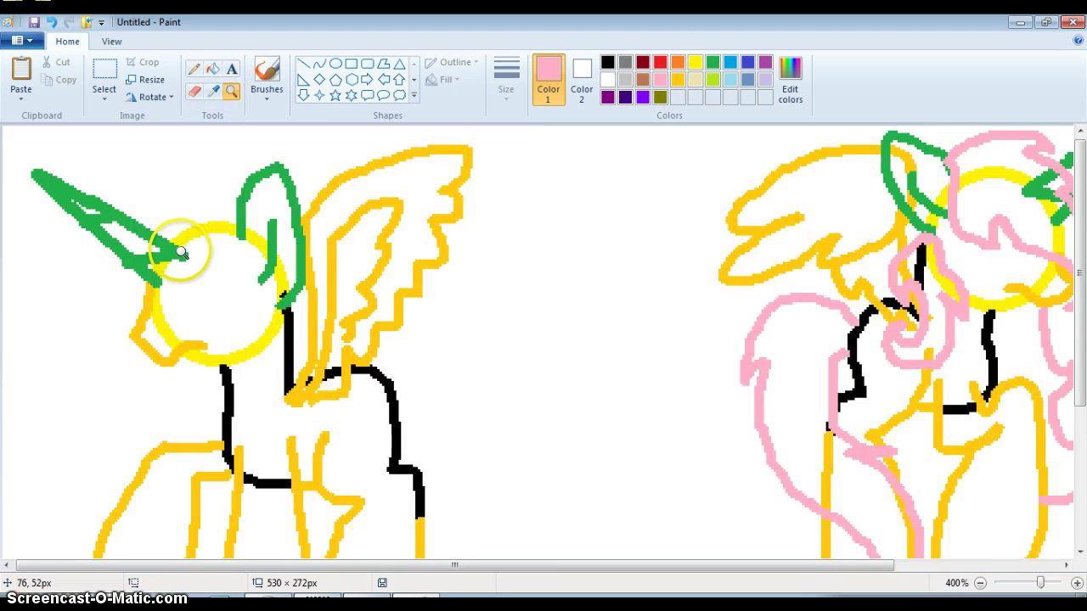
left_click(170, 242)
left_click(194, 68)
mouse_move(320, 187)
left_mouse_down()
mouse_move(257, 186)
mouse_move(221, 207)
mouse_move(238, 216)
mouse_move(174, 257)
mouse_move(151, 305)
mouse_move(164, 364)
mouse_move(177, 338)
mouse_move(213, 323)
mouse_move(227, 321)
mouse_move(227, 347)
mouse_move(274, 325)
mouse_move(323, 327)
mouse_move(337, 309)
mouse_move(305, 252)
mouse_move(319, 183)
left_mouse_up()
Step: Draw a pink freehand tail with a pointed, curled tip from the left-hand figure's rump
mouse_move(512, 432)
left_mouse_down()
mouse_move(547, 389)
mouse_move(612, 360)
mouse_move(674, 377)
mouse_move(640, 396)
mouse_move(691, 436)
mouse_move(696, 516)
mouse_move(741, 513)
left_mouse_up()
scroll(1072, 280, "down", 3)
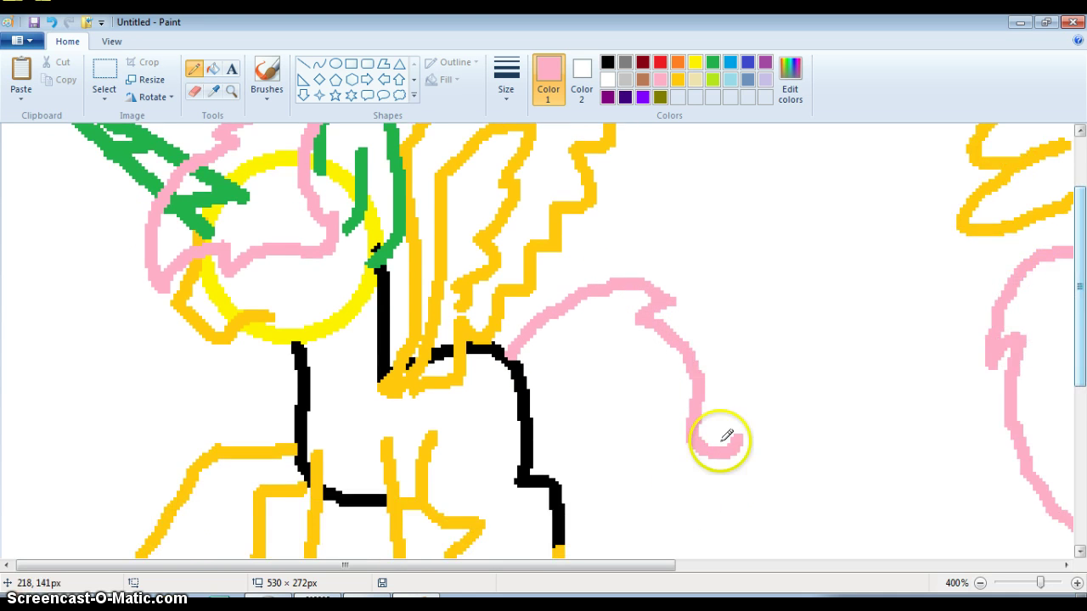
mouse_move(740, 440)
left_mouse_down()
mouse_move(665, 496)
mouse_move(618, 491)
mouse_move(597, 445)
mouse_move(597, 403)
mouse_move(575, 455)
mouse_move(552, 386)
mouse_move(517, 381)
left_mouse_up()
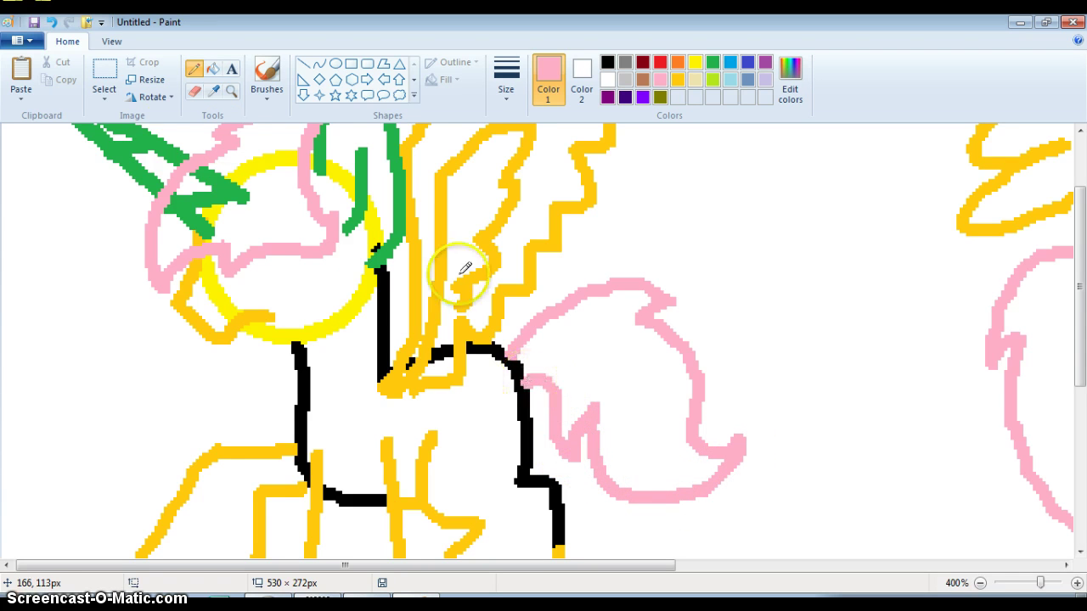
Step: Sample dark purple from the purple oval's rim and recolour the right-hand figure's muzzle and leg outlines with it
left_click(230, 92)
right_click(209, 243)
right_click(207, 240)
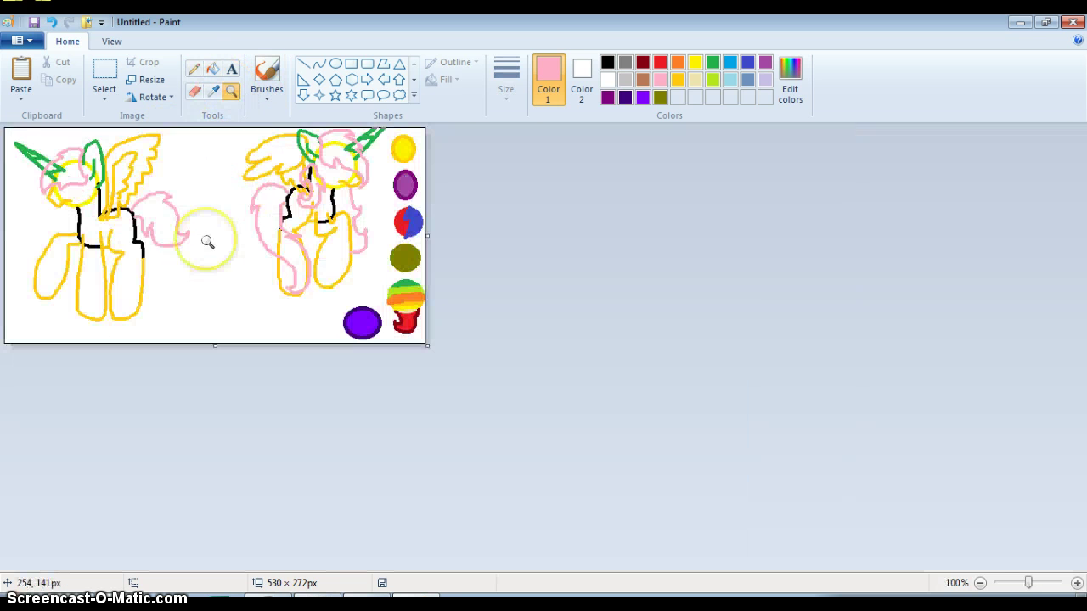
left_click(183, 229)
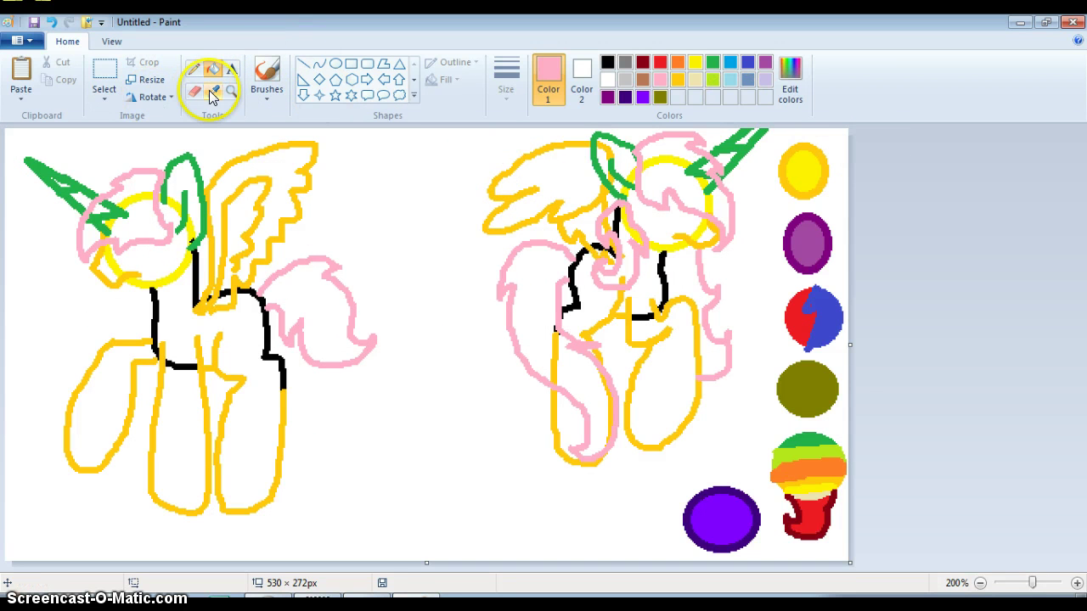
left_click(804, 264)
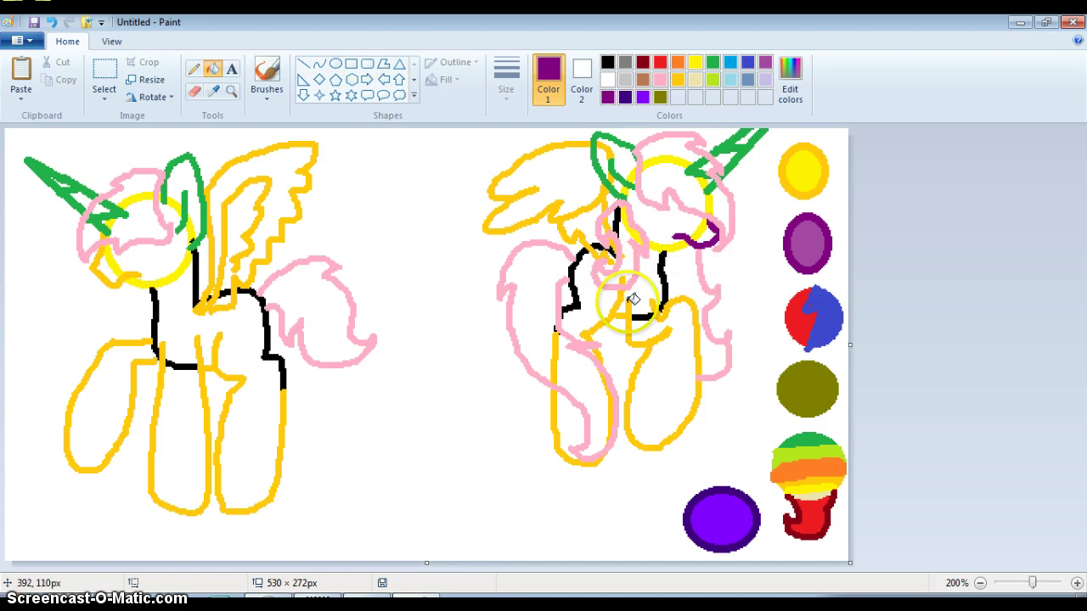
left_click(636, 338)
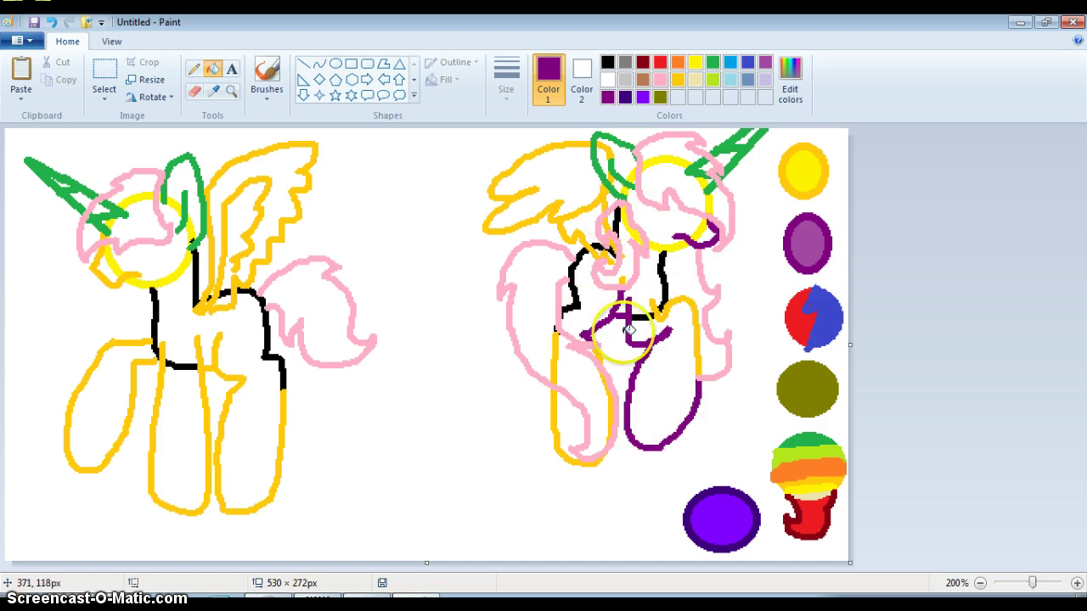
left_click(685, 294)
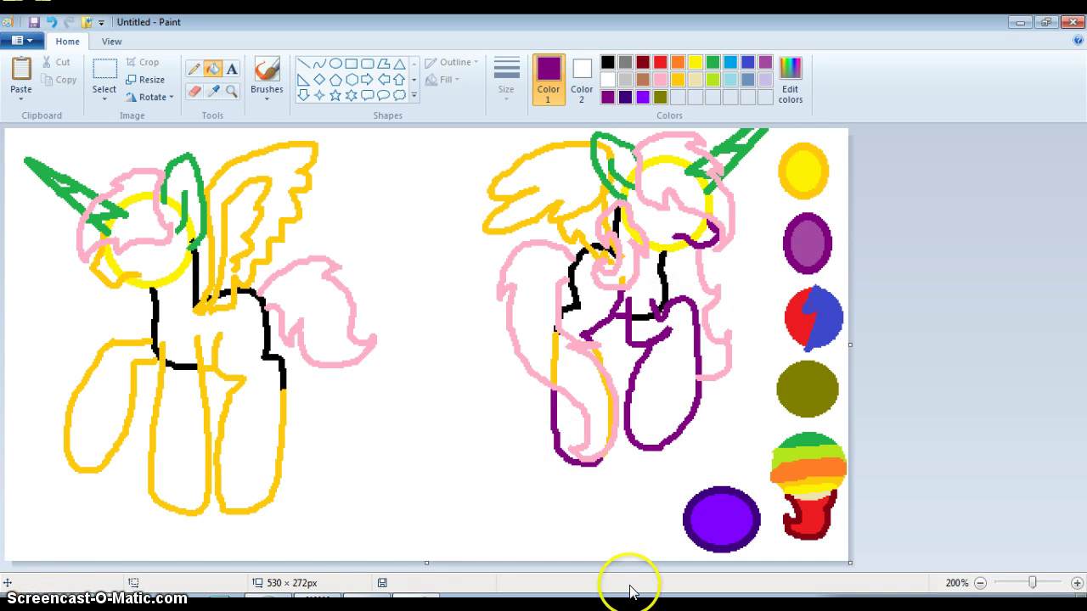
Step: Recolour the right-hand figure's wing, back, ear and horn outlines dark purple
left_click(557, 210)
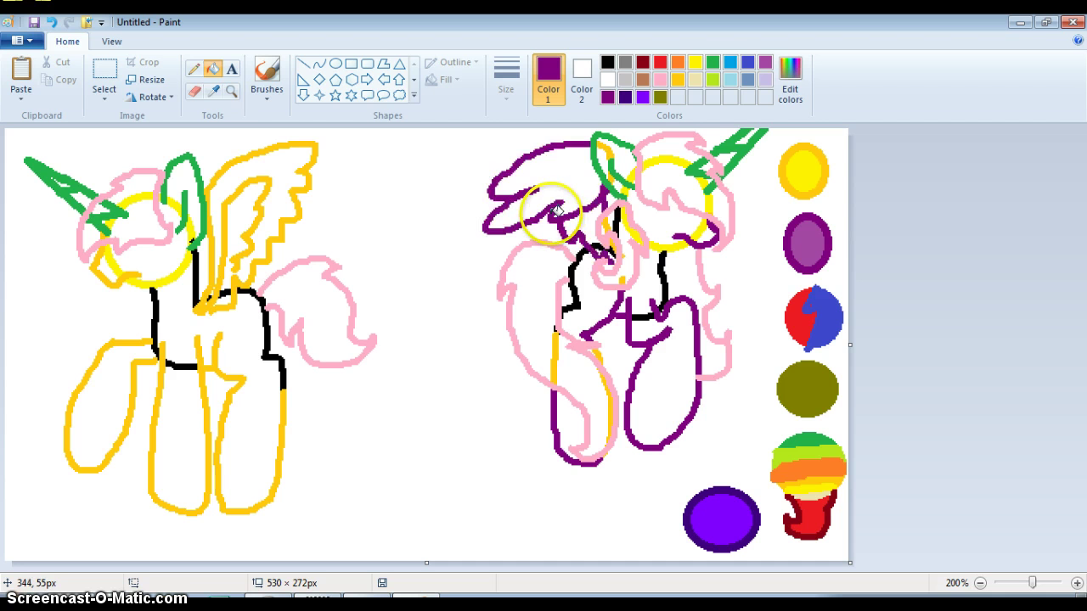
left_click(584, 252)
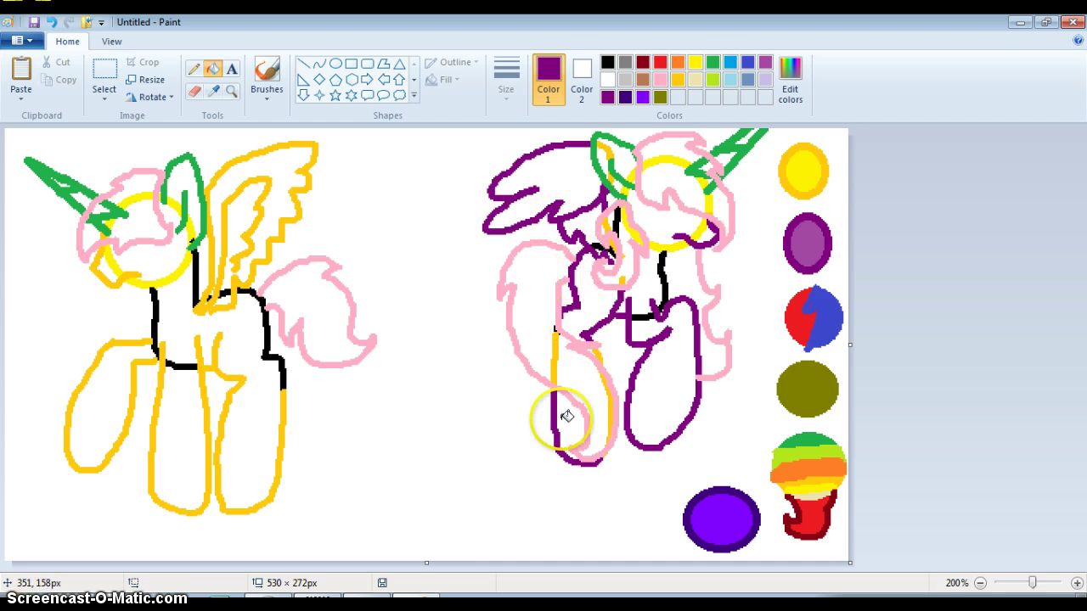
left_click(618, 182)
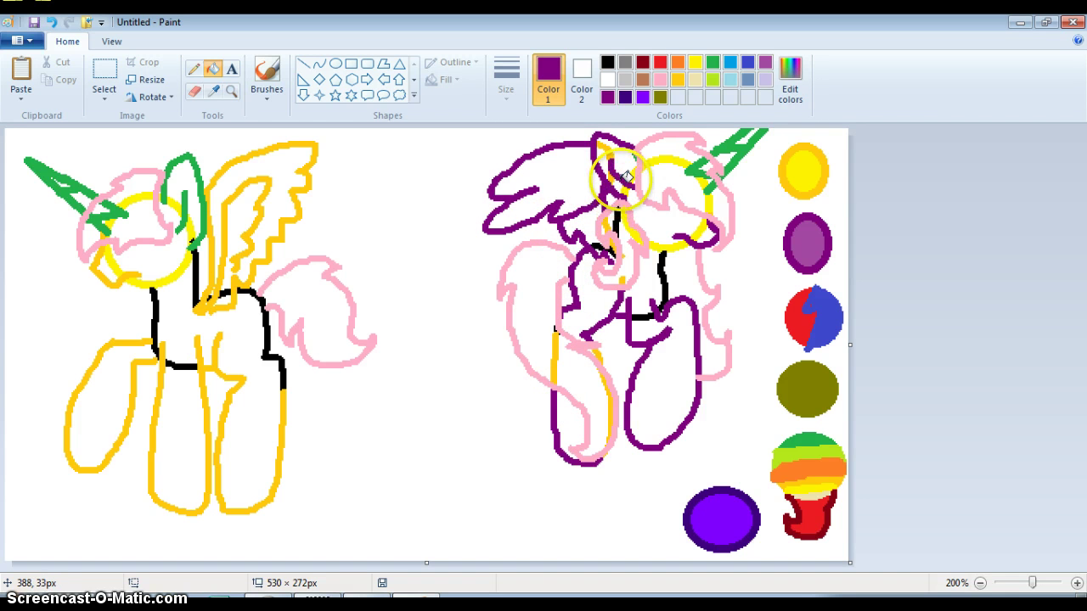
left_click(736, 161)
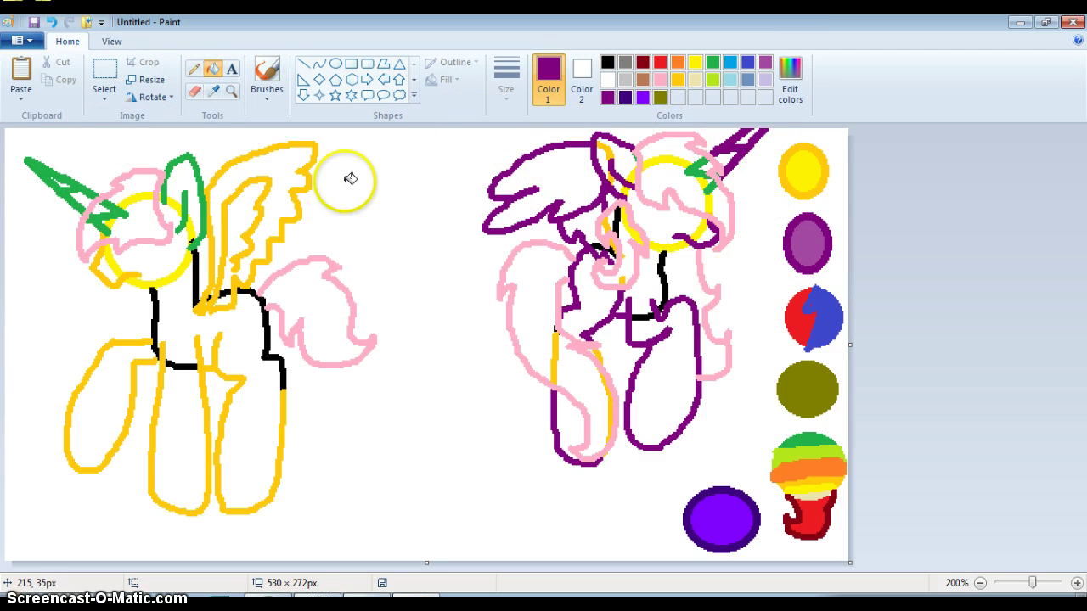
Step: Fill the right-hand figure's fringe with yellow sampled from the gold-rimmed oval, covering the green horn lines inside it
left_click(213, 91)
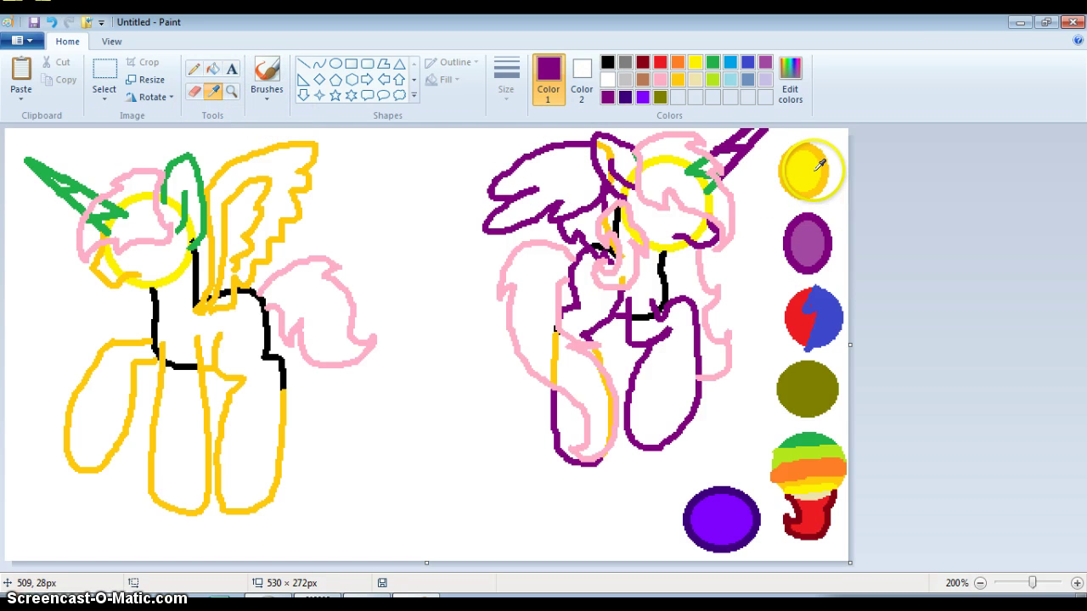
left_click(658, 177)
left_click(715, 188)
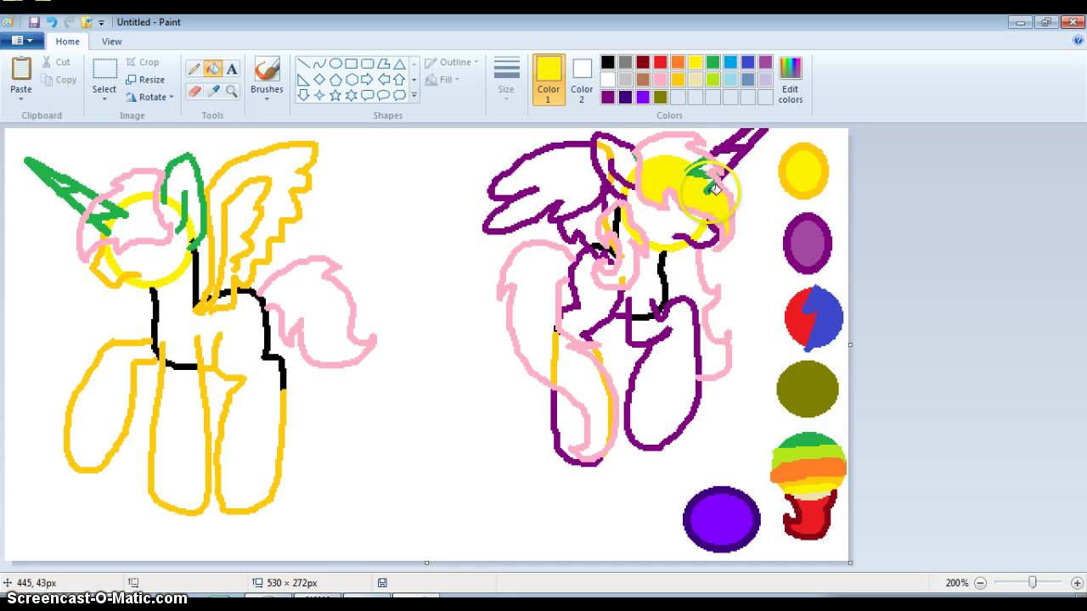
left_click(703, 170)
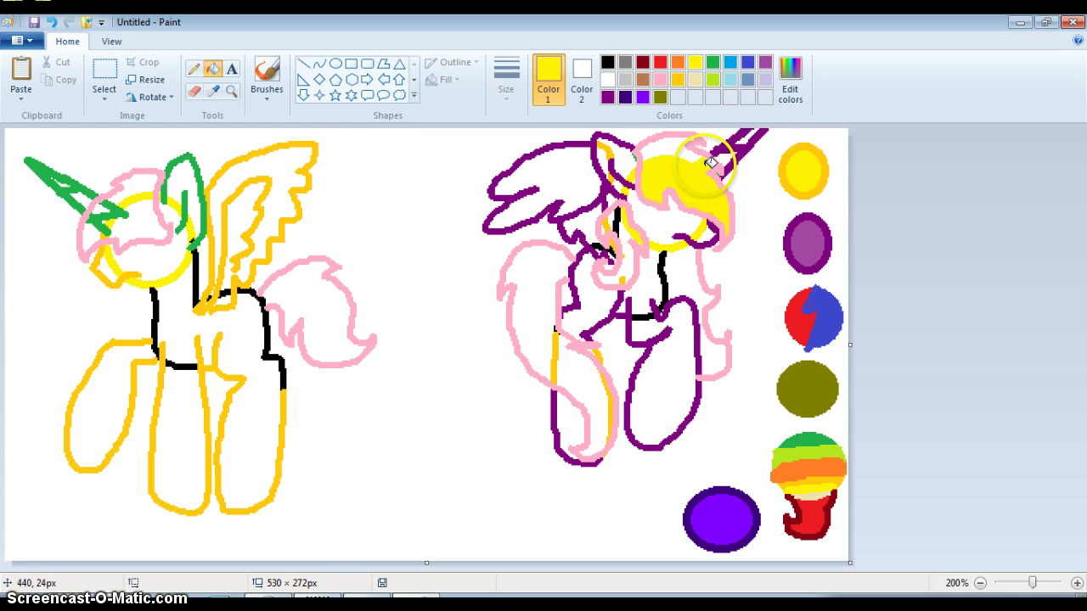
left_click(682, 150)
left_click(685, 273)
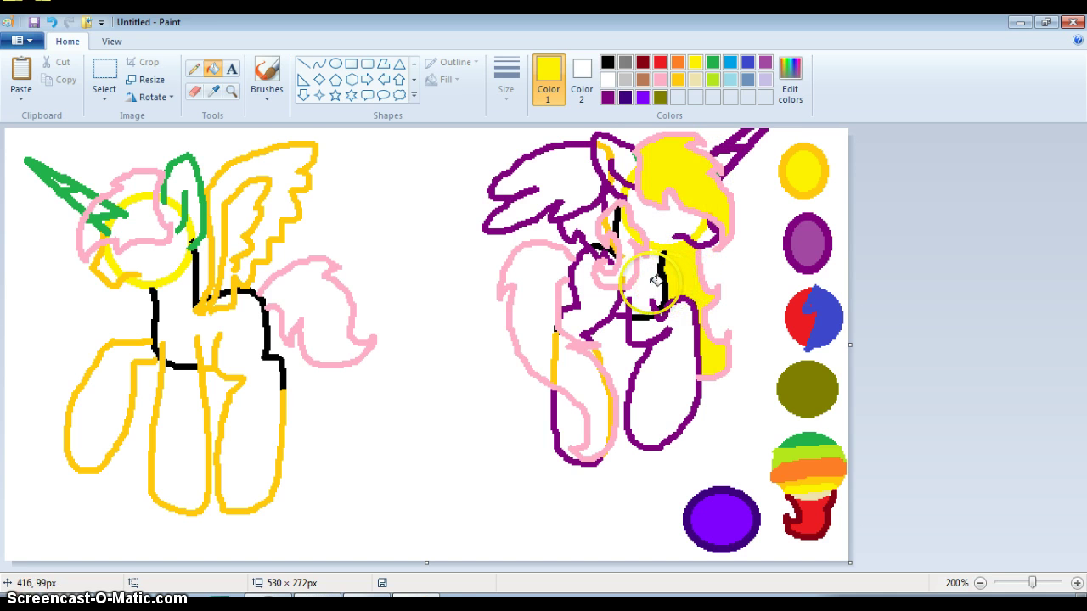
left_click(51, 22)
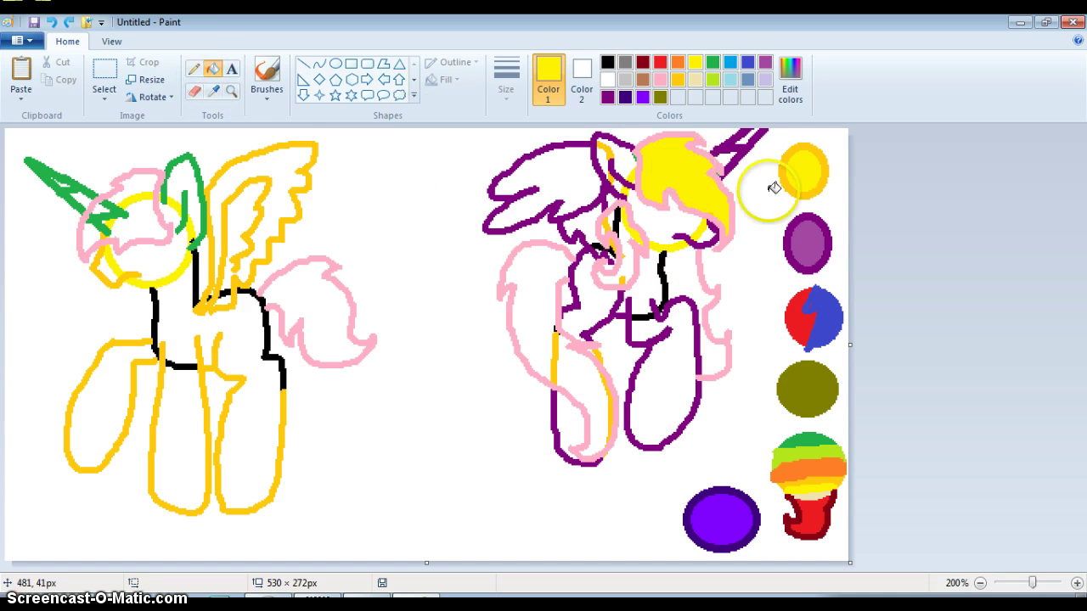
left_click(800, 192)
left_click(795, 188)
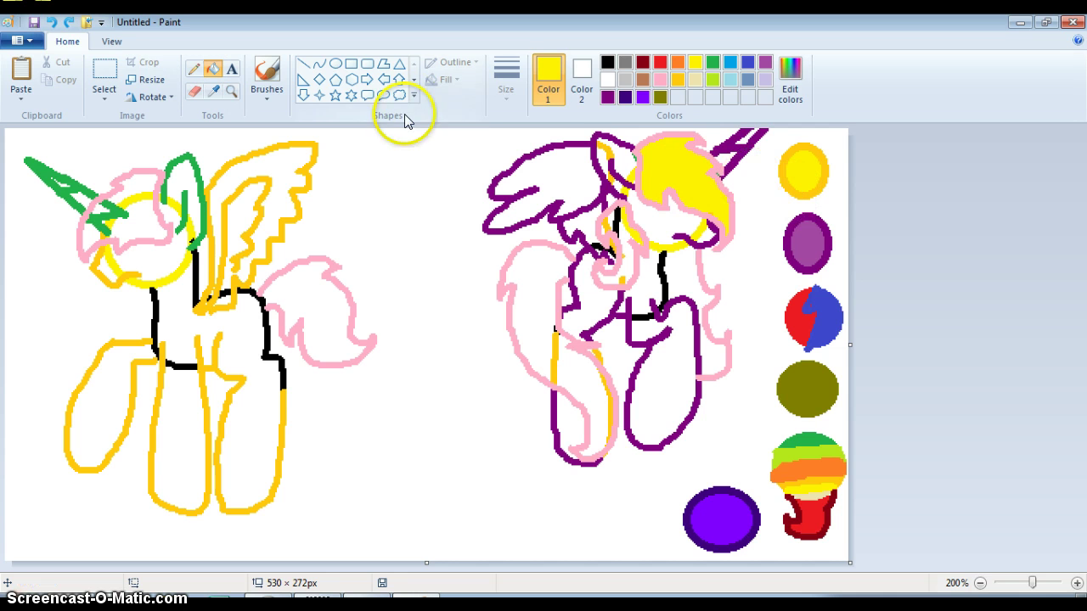
Step: Close the top of the right-hand figure's long mane beside the neck with a pink pencil line and fill the mane yellow
left_click(661, 79)
left_click(195, 69)
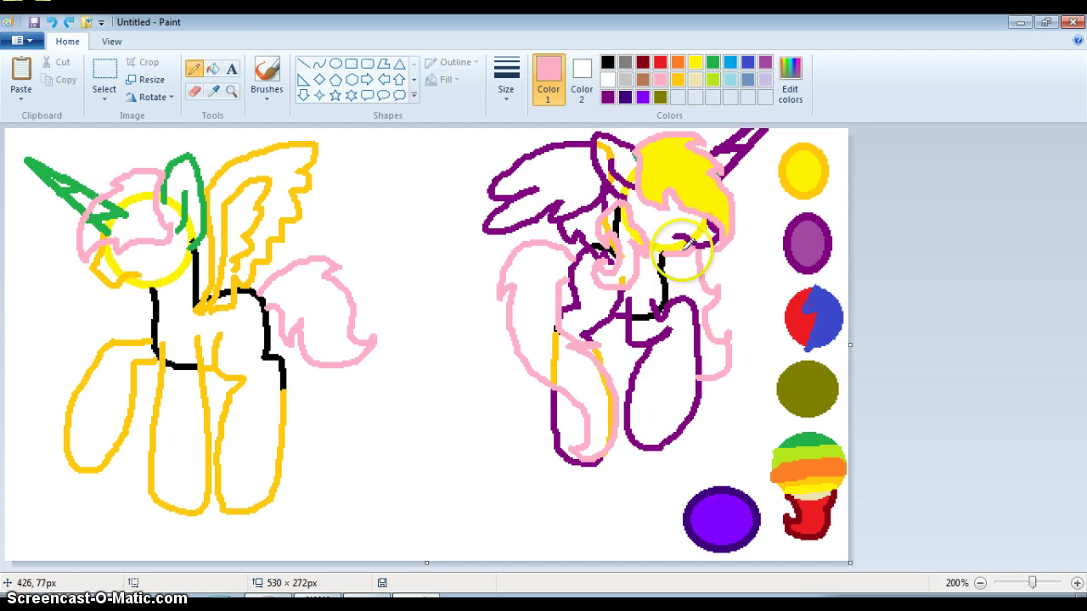
left_click(212, 91)
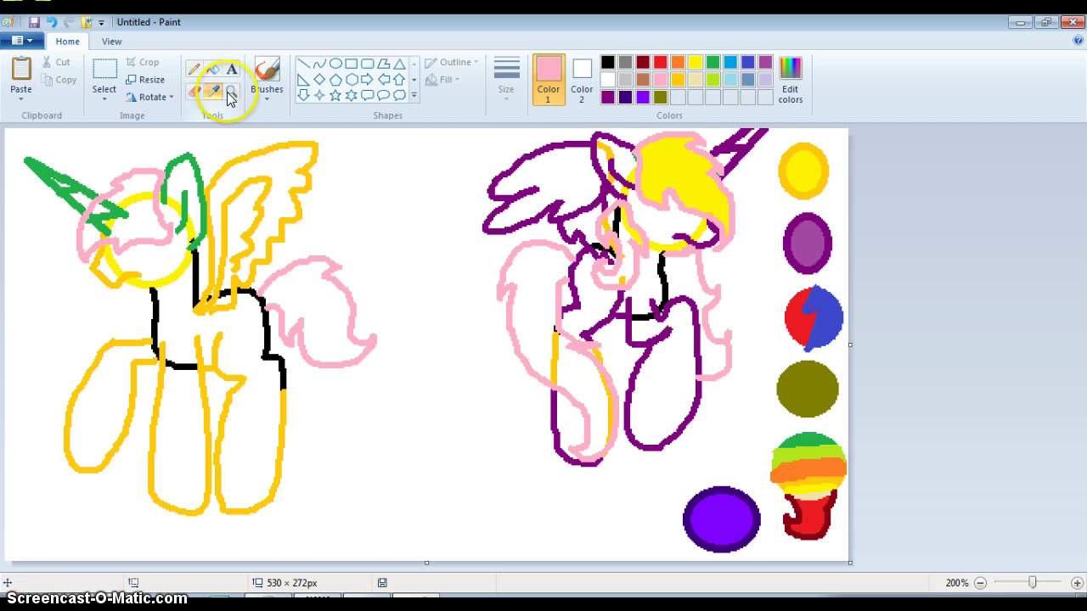
left_click(802, 169)
left_click(684, 276)
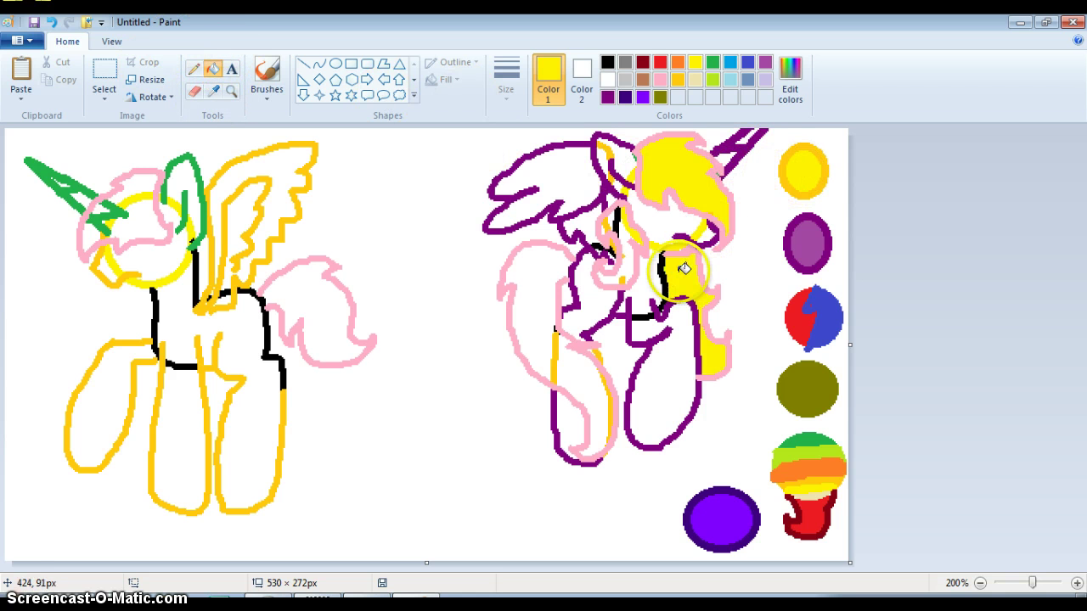
left_click(701, 361)
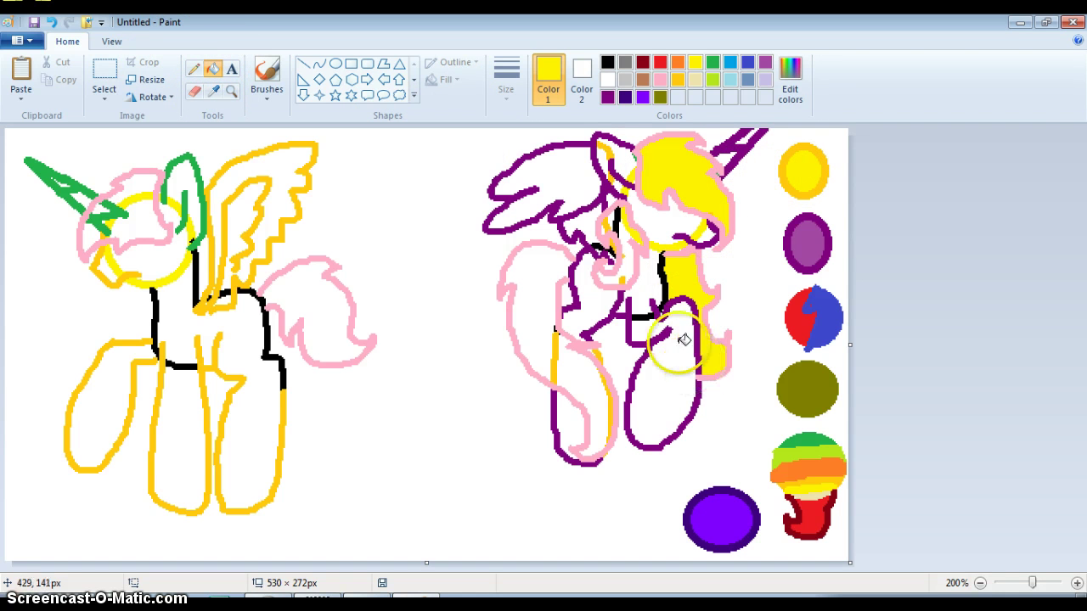
Step: Fill the right-hand figure's curled mane lock and long tail with yellow, covering the stray lines inside them
left_click(618, 226)
left_click(630, 268)
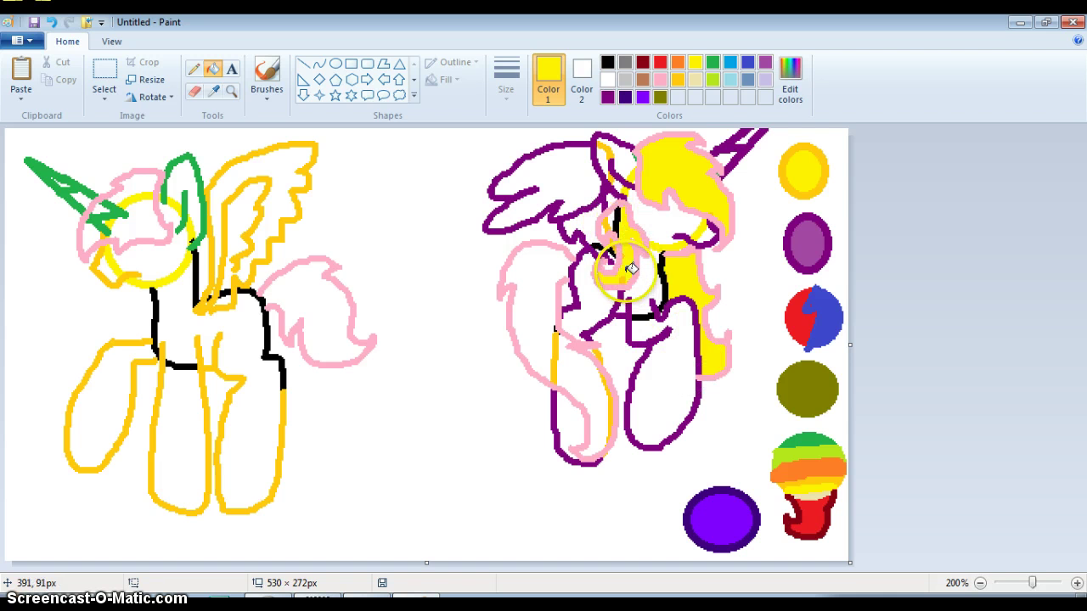
left_click(630, 255)
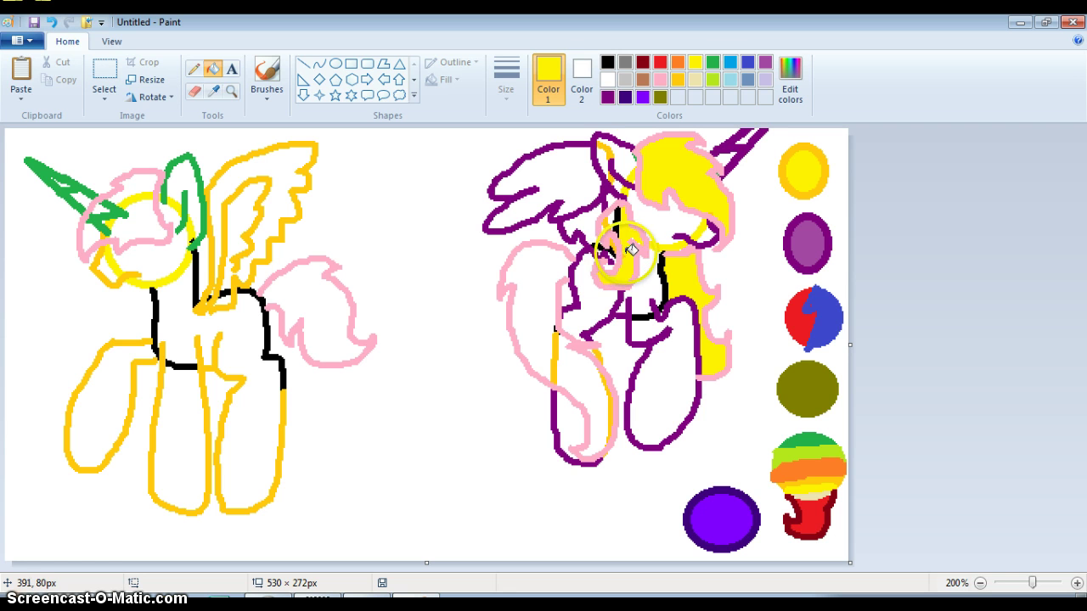
left_click(620, 220)
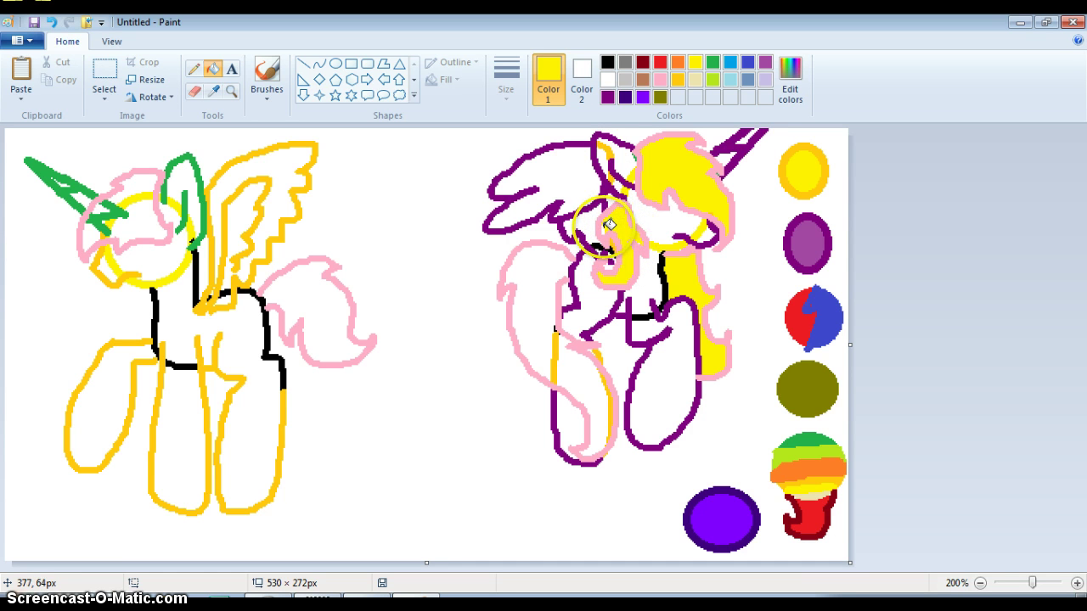
left_click(605, 225)
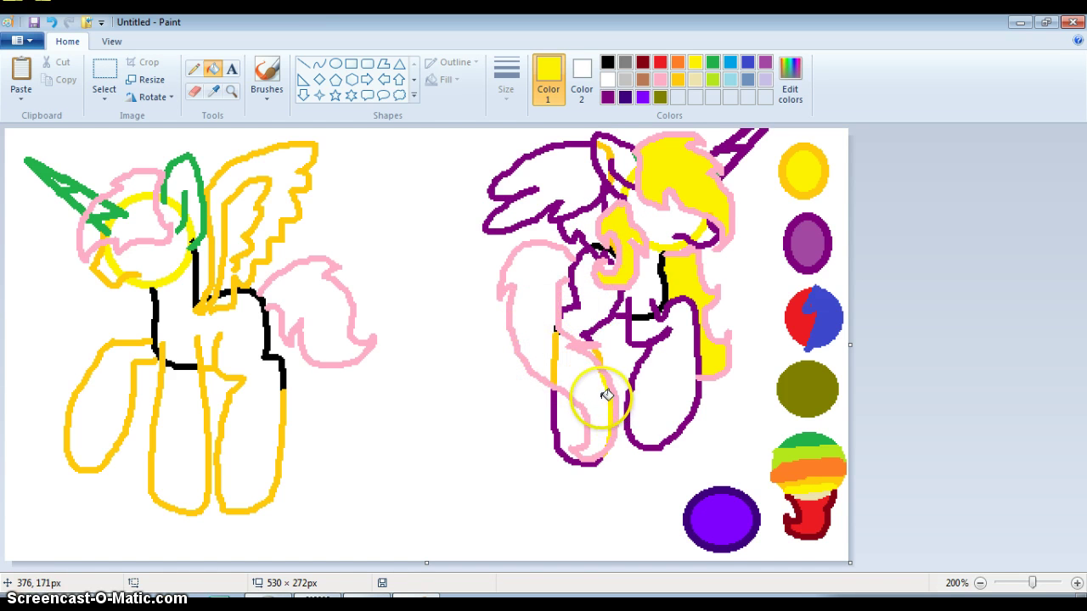
left_click(606, 395)
left_click(548, 361)
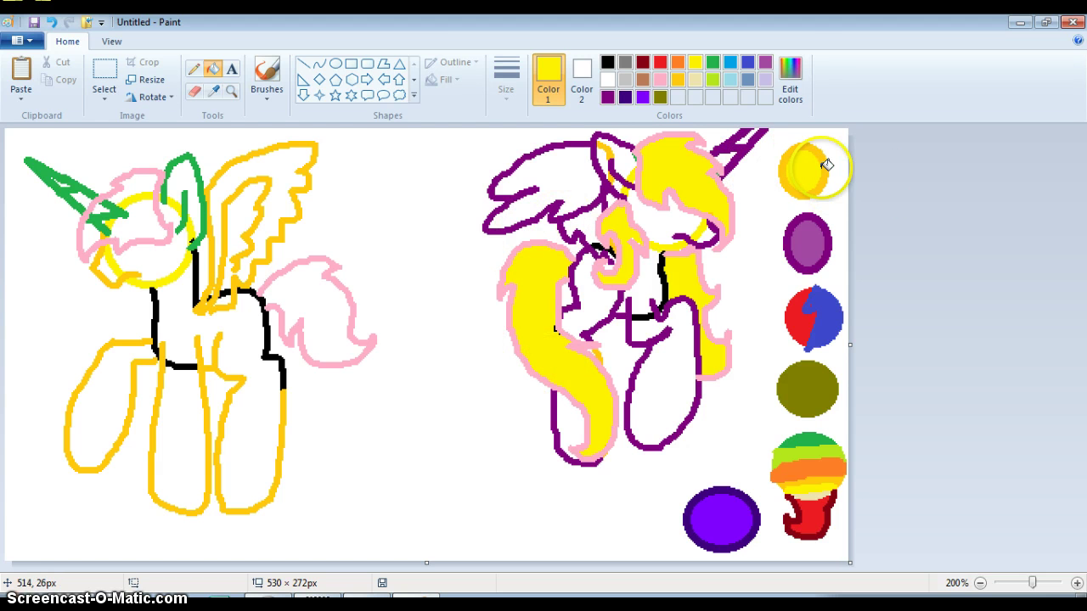
Step: Sample gold from the yellow oval's rim and recolour the pink outlines of the right-hand figure's fringe and mane
left_click(212, 91)
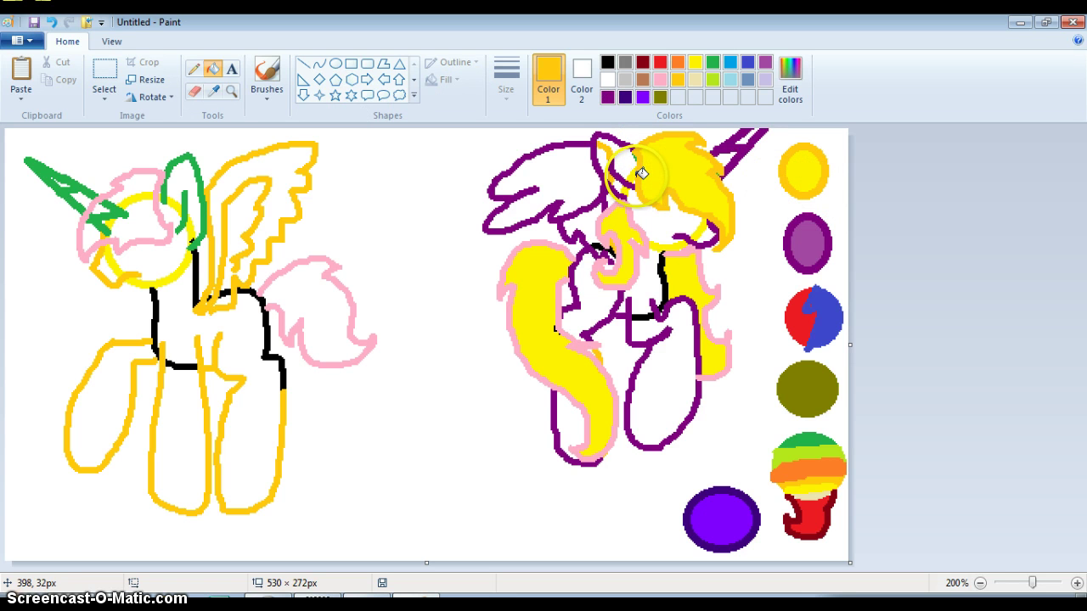
left_click(609, 280)
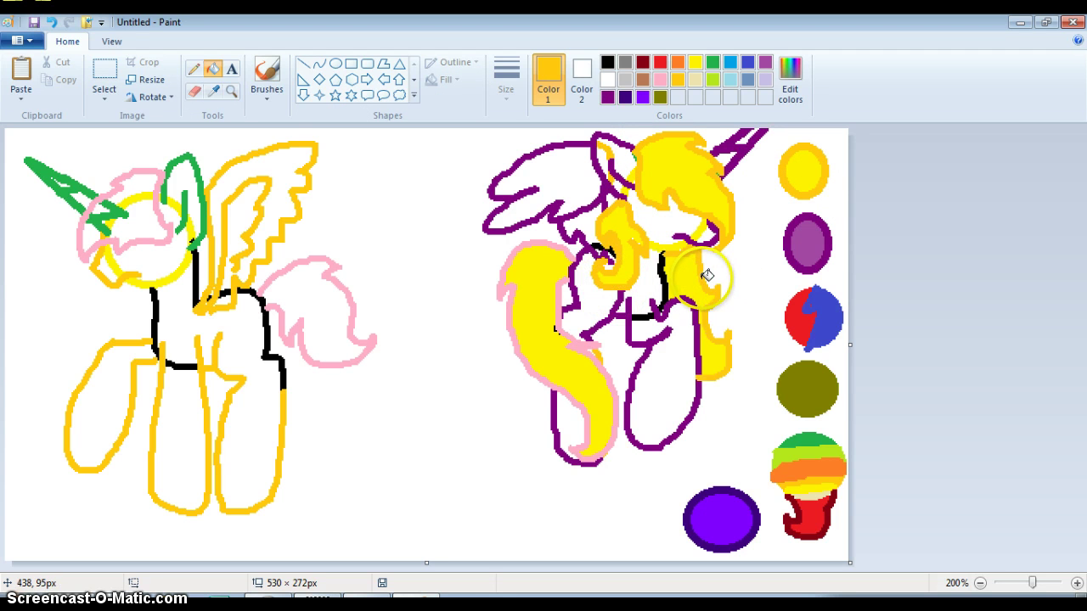
left_click(708, 275)
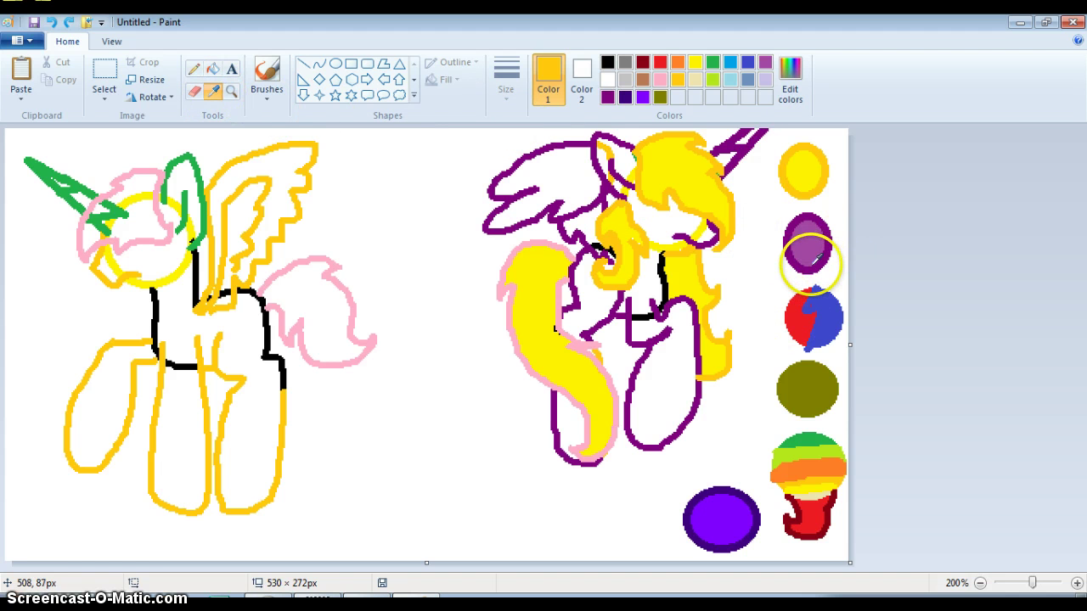
Step: Recolour the leftover gold piece of the right-hand figure's leg beside the tail dark purple, and the tail's pink outline gold
left_click(811, 265)
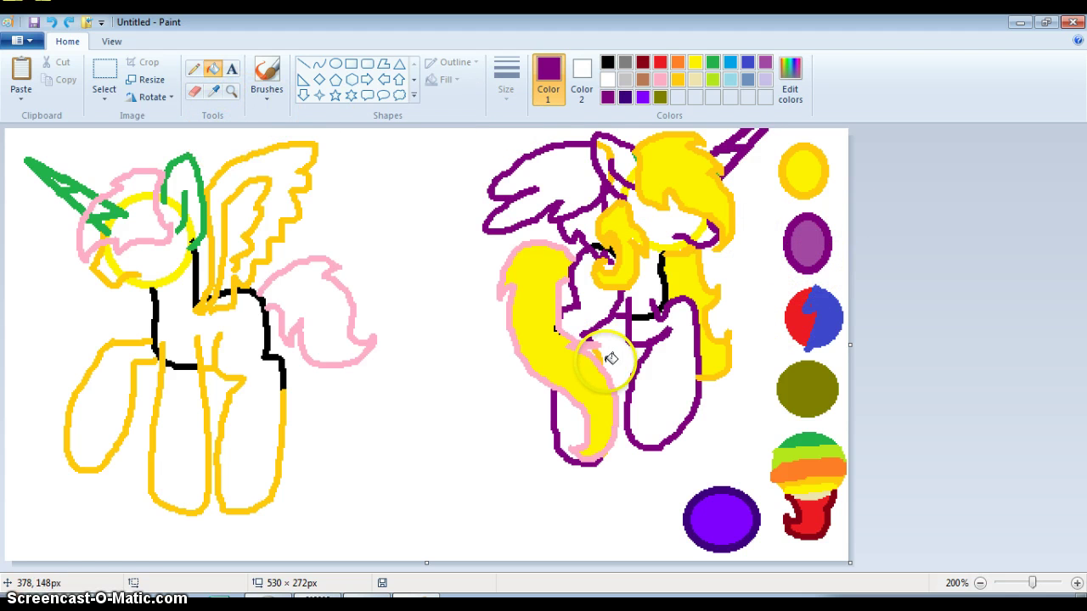
left_click(213, 92)
left_click(807, 244)
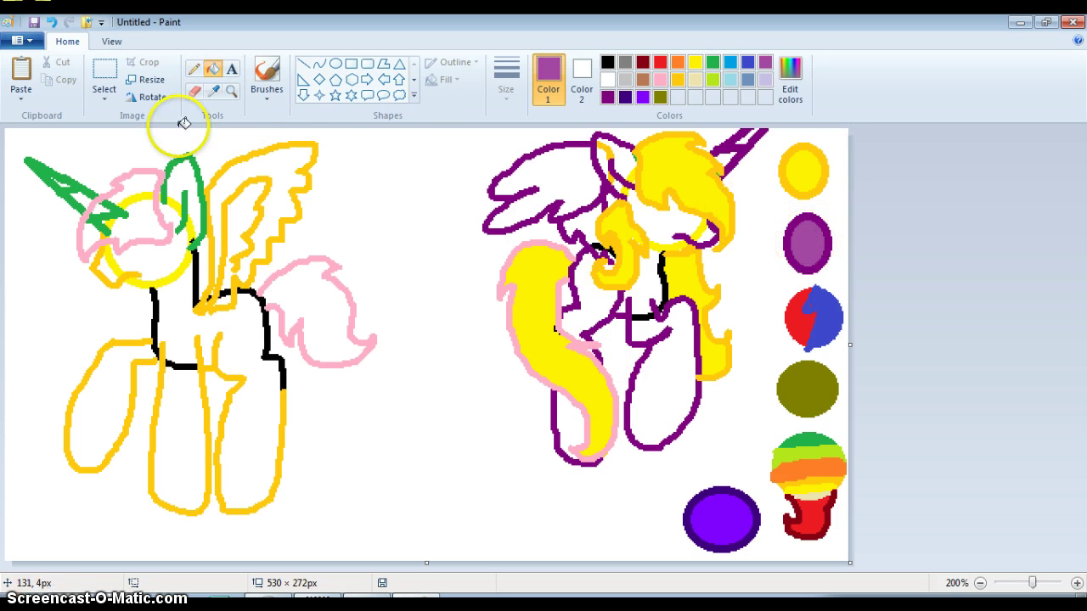
left_click(609, 347)
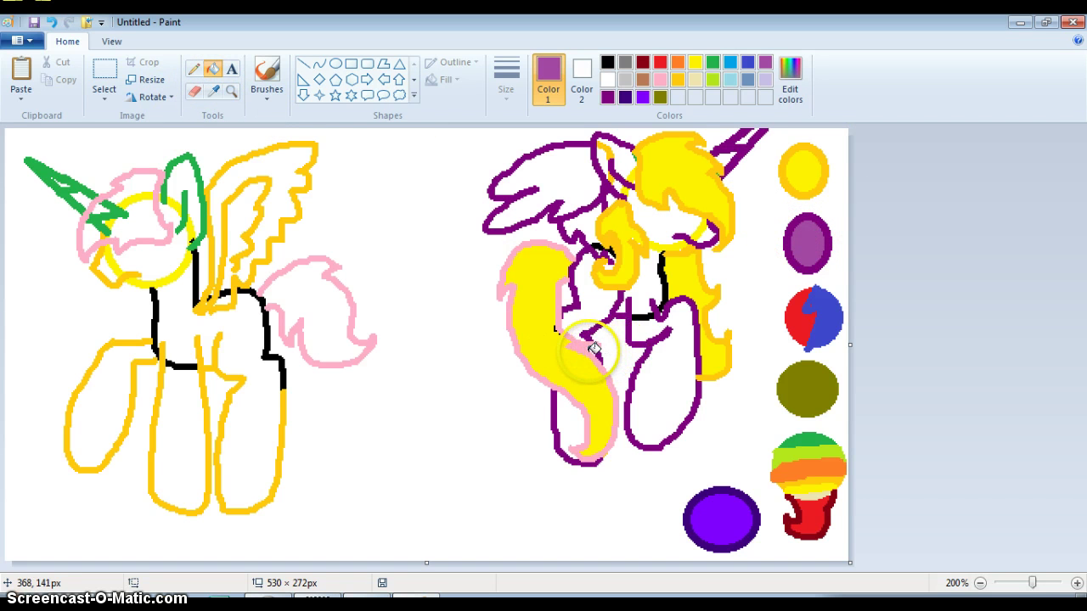
left_click(213, 91)
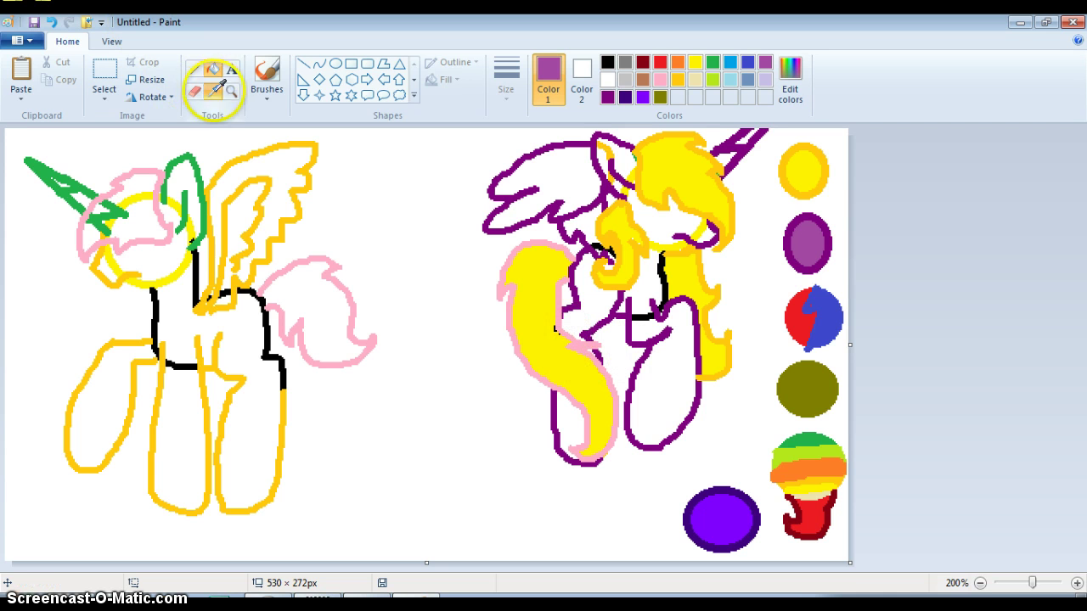
left_click(798, 190)
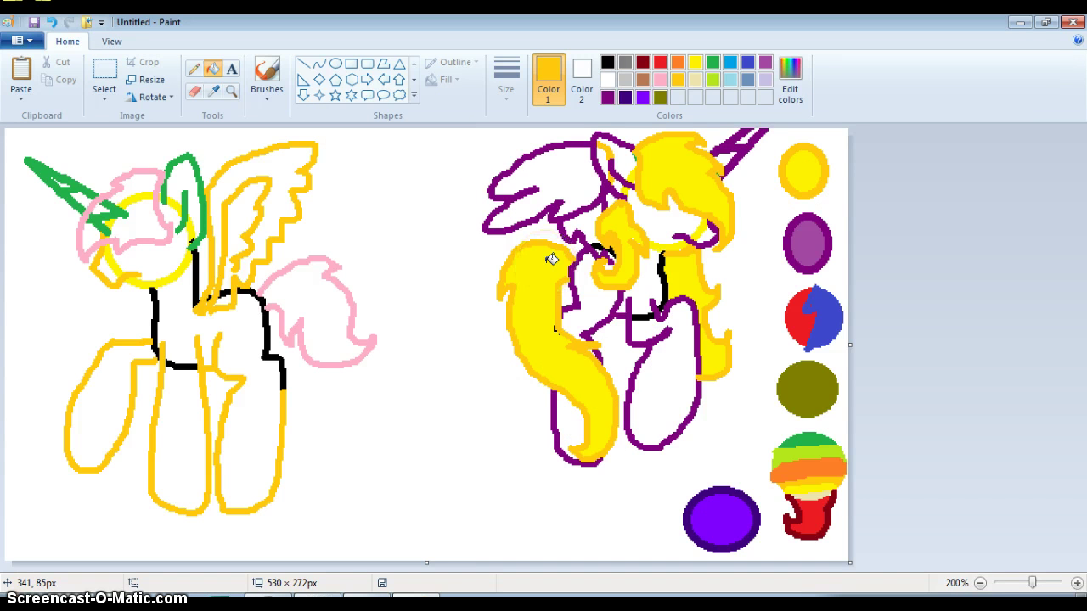
Step: Sample dark indigo from the violet oval's rim and recolour the left-hand figure's outer ear outline with it
left_click(214, 92)
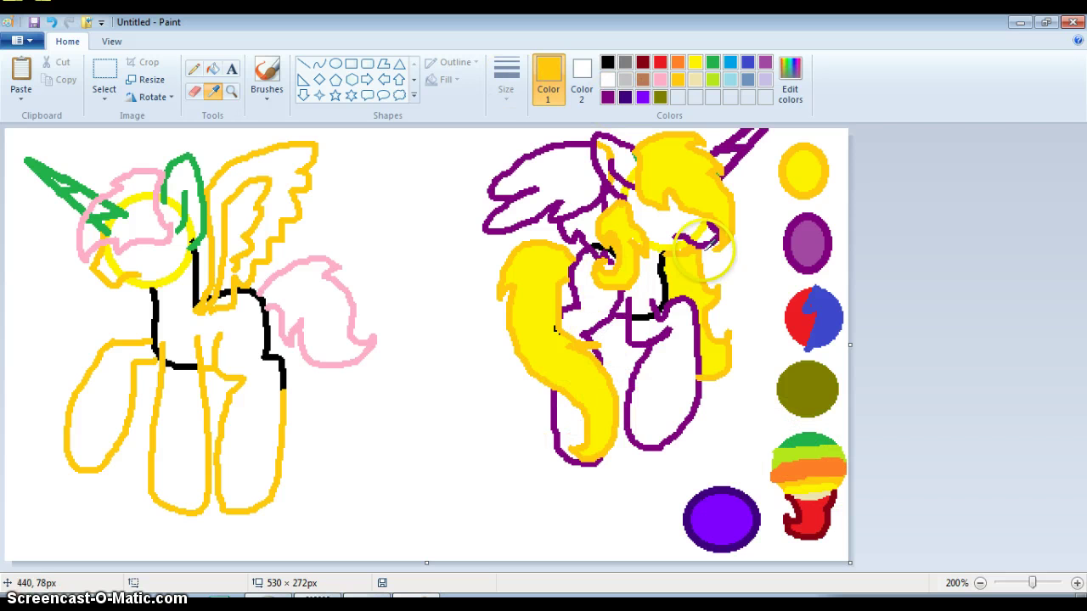
left_click(714, 493)
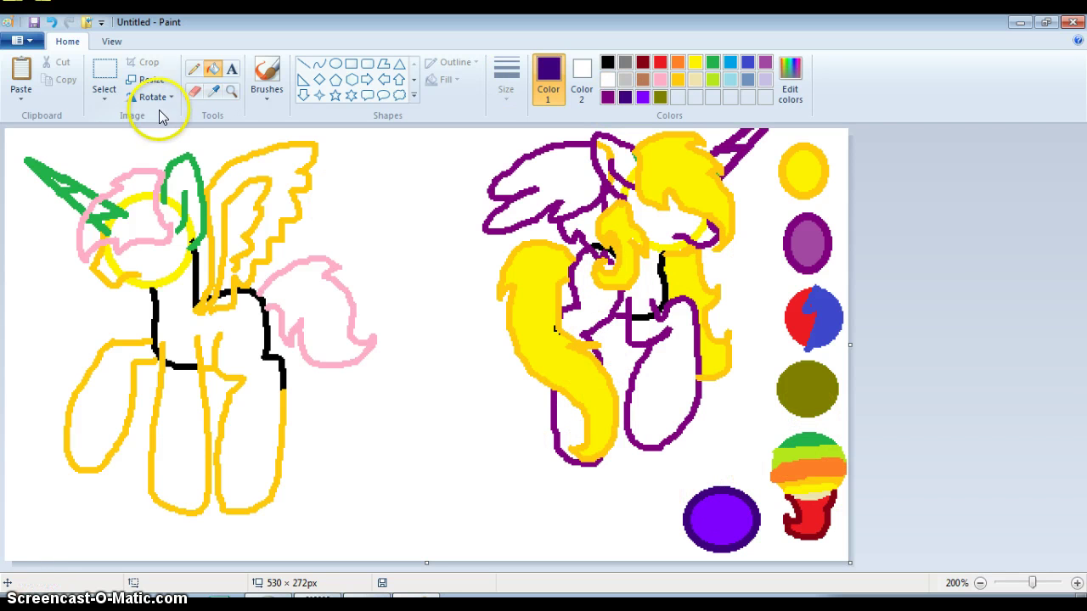
left_click(208, 216)
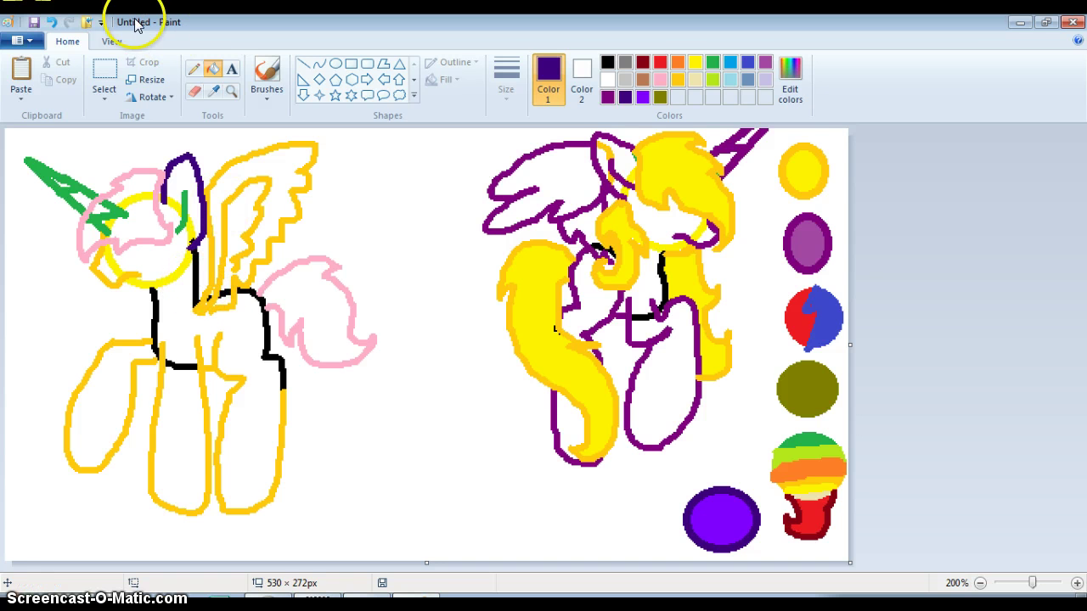
Step: Paint out the yellow head circle around the right-hand figure's muzzle and chin with the Pencil in white
left_click(231, 91)
left_click(575, 264)
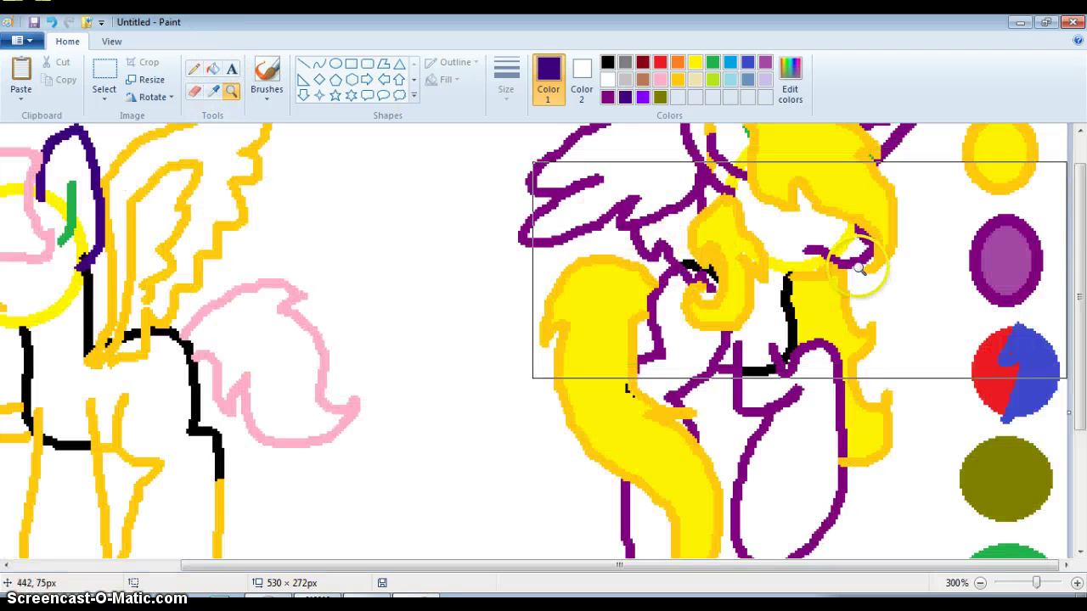
left_click(671, 289)
left_click(193, 95)
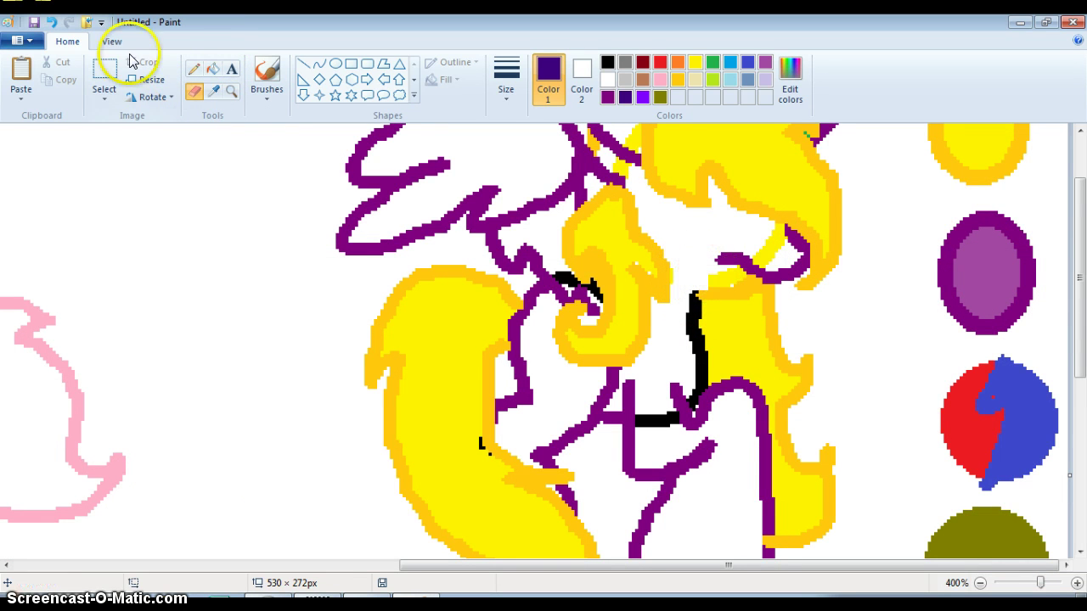
left_click(193, 68)
left_click(607, 79)
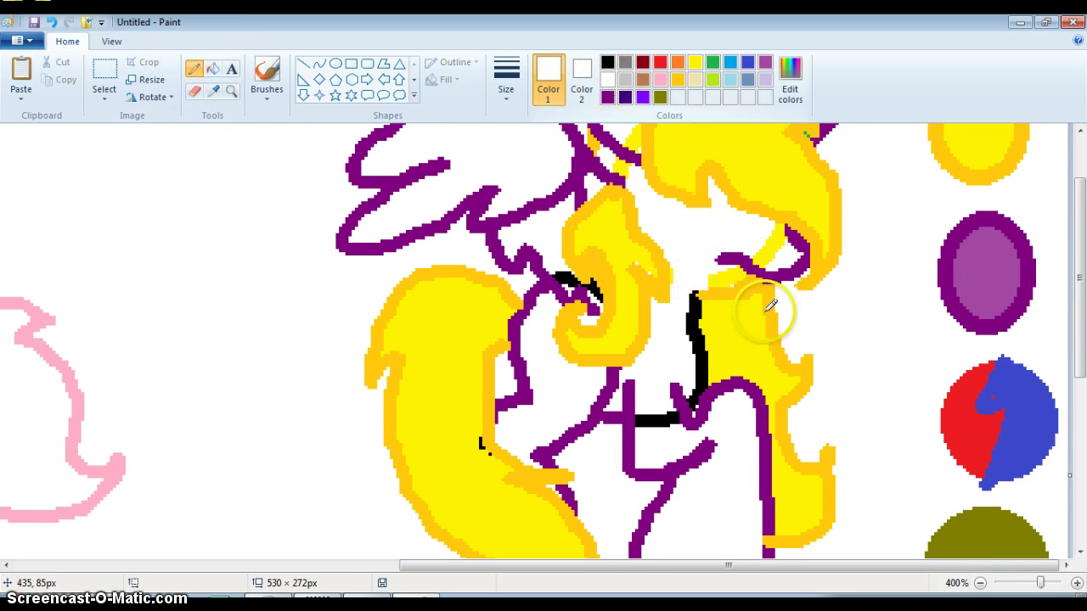
mouse_move(717, 283)
left_mouse_down()
mouse_move(733, 280)
mouse_move(728, 260)
mouse_move(708, 267)
mouse_move(775, 242)
mouse_move(784, 226)
mouse_move(771, 247)
left_mouse_up()
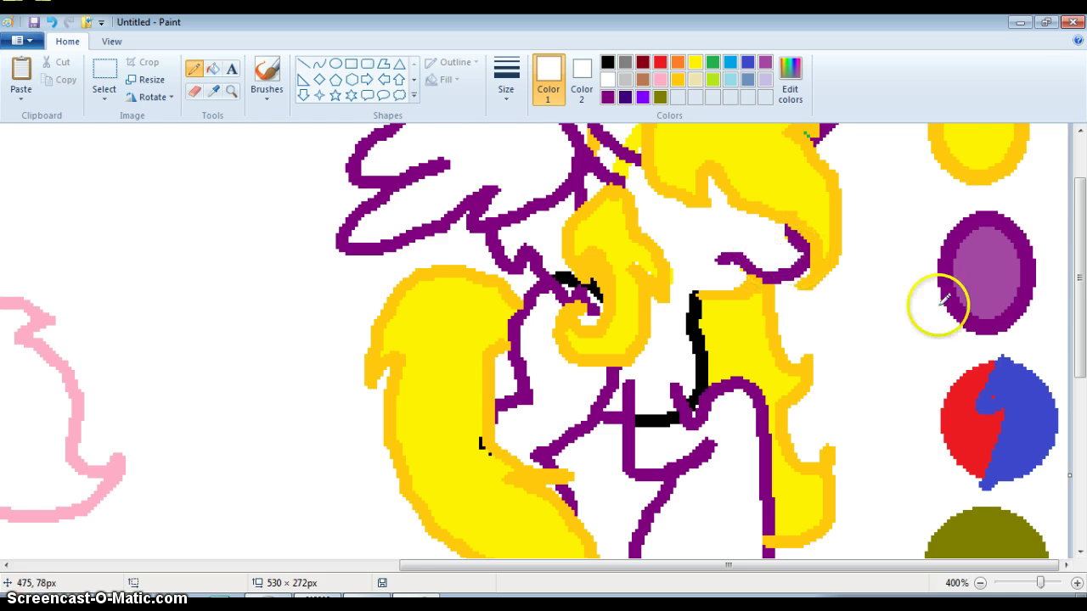
Step: Paint out the stray yellow and gold lines in the right-hand figure's ear and the black line across its lower chest in white
left_click_drag(1077, 271, 1056, 218)
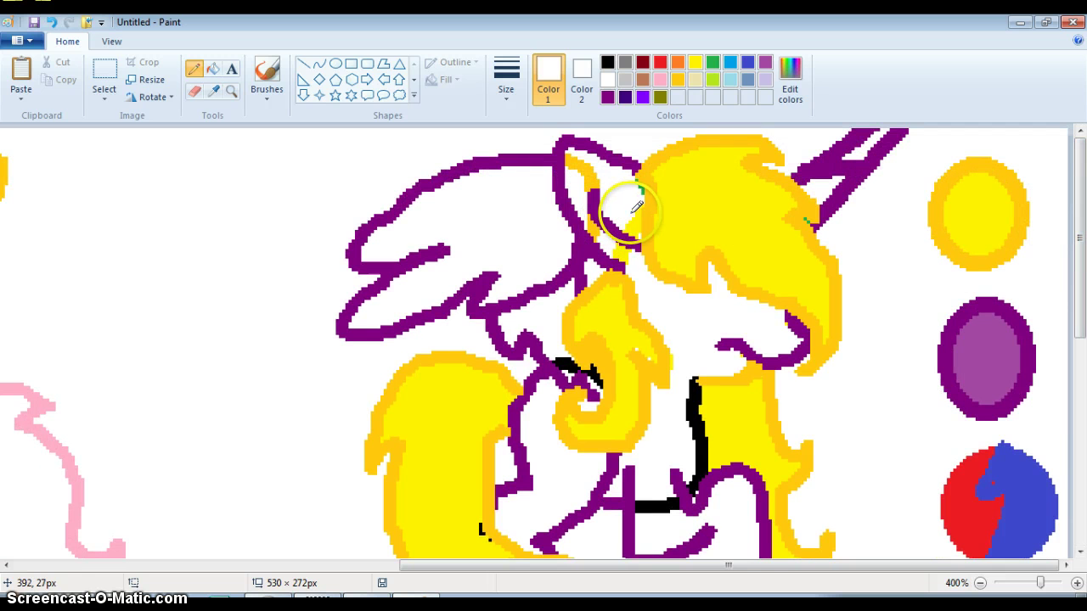
mouse_move(636, 207)
left_mouse_down()
mouse_move(627, 217)
mouse_move(634, 196)
mouse_move(582, 154)
mouse_move(573, 165)
mouse_move(599, 178)
mouse_move(603, 192)
mouse_move(589, 195)
mouse_move(597, 224)
mouse_move(635, 256)
left_mouse_up()
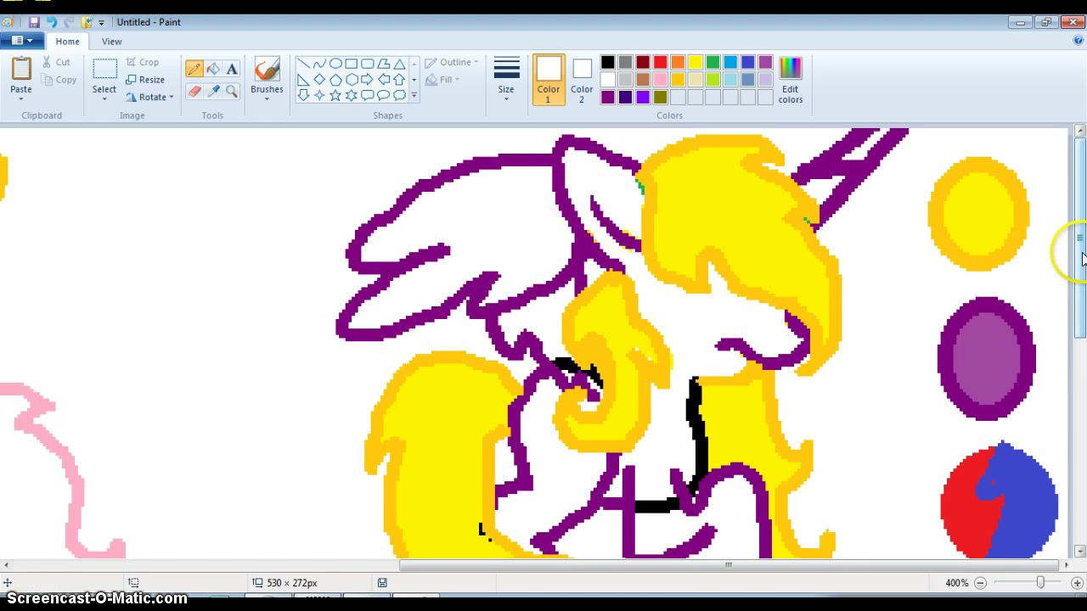
left_click_drag(1078, 247, 1072, 348)
mouse_move(606, 328)
left_mouse_down()
mouse_move(653, 328)
mouse_move(637, 309)
mouse_move(643, 316)
mouse_move(650, 297)
mouse_move(660, 323)
mouse_move(670, 291)
left_mouse_up()
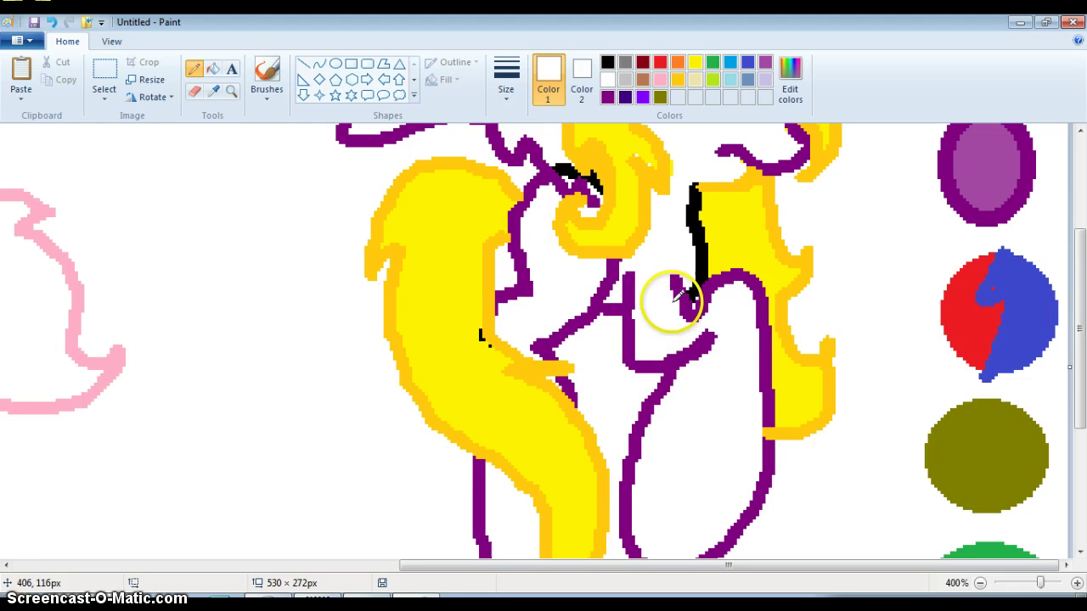
key("ctrl+z")
Step: Recolour the right-hand figure's black front neck line dark purple with the fill tool
left_click(231, 91)
right_click(279, 241)
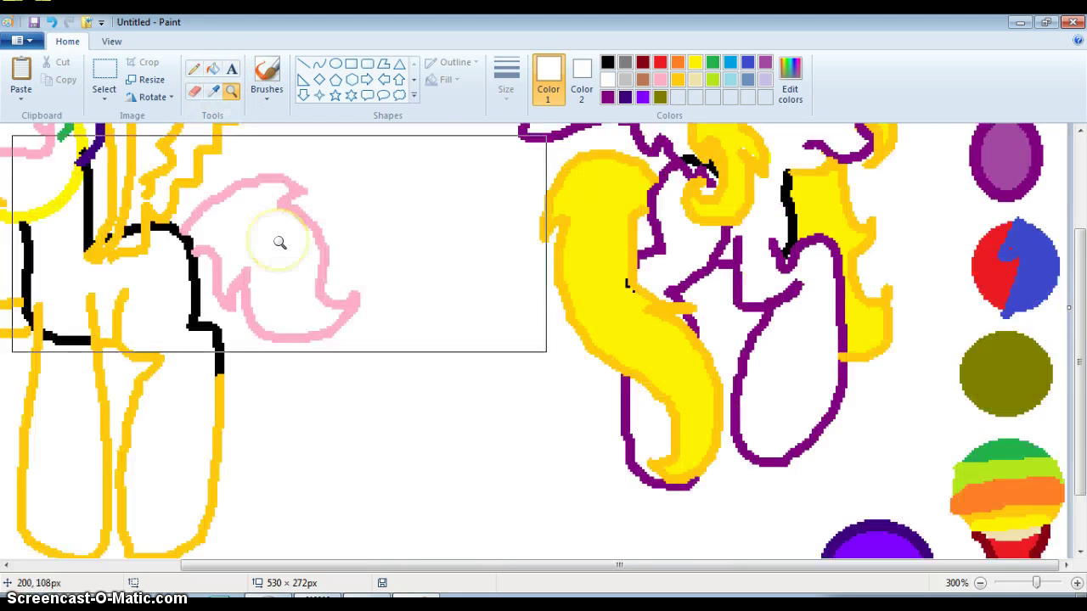
left_click(213, 71)
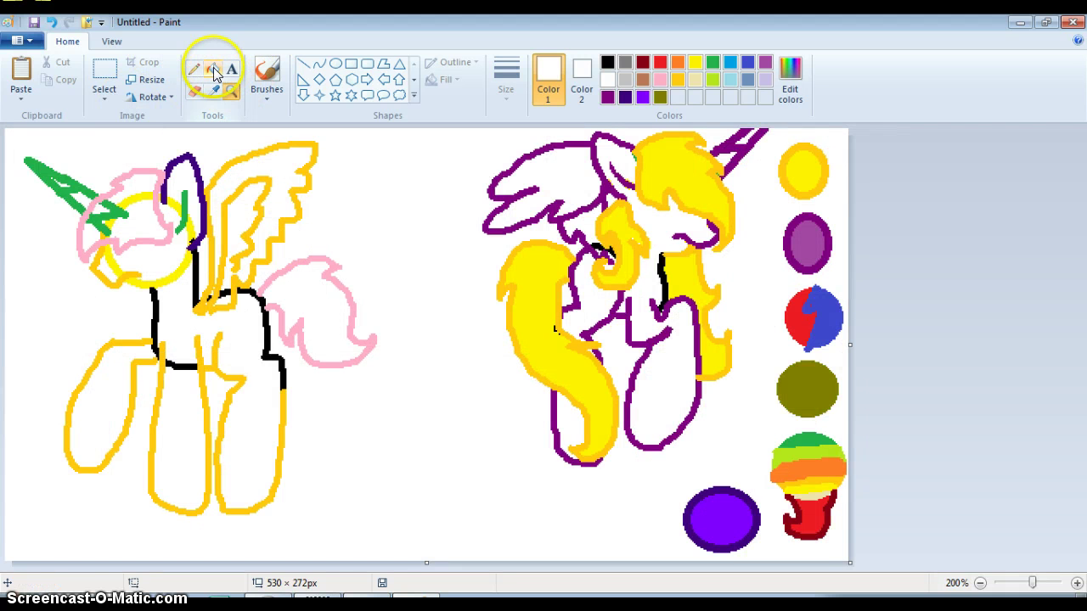
left_click(607, 97)
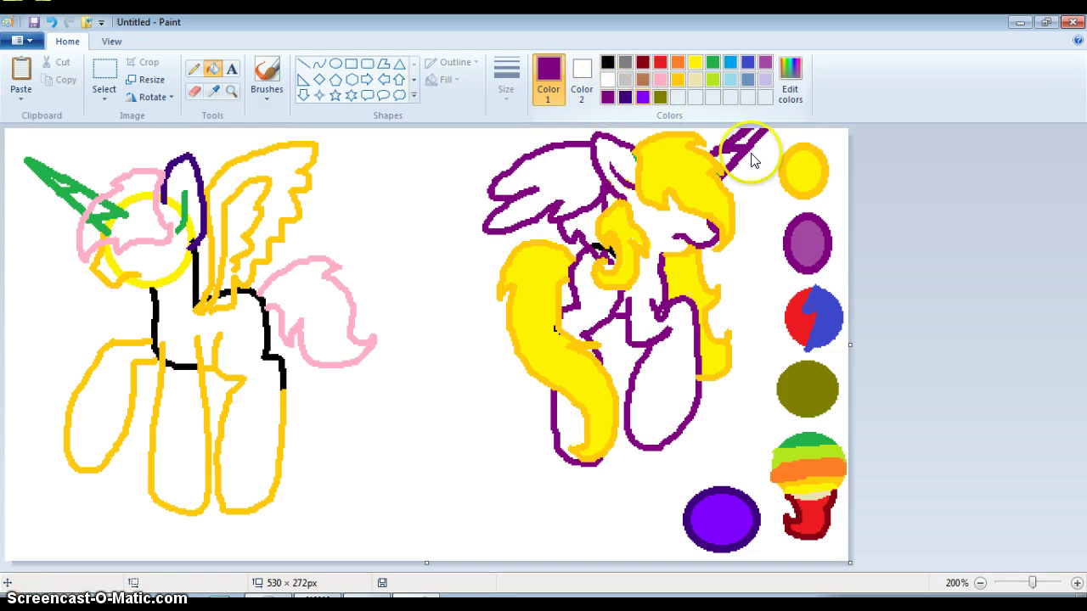
Step: Erase the yellow head circle between the left-hand figure's ear, neck and jaw
left_click(194, 90)
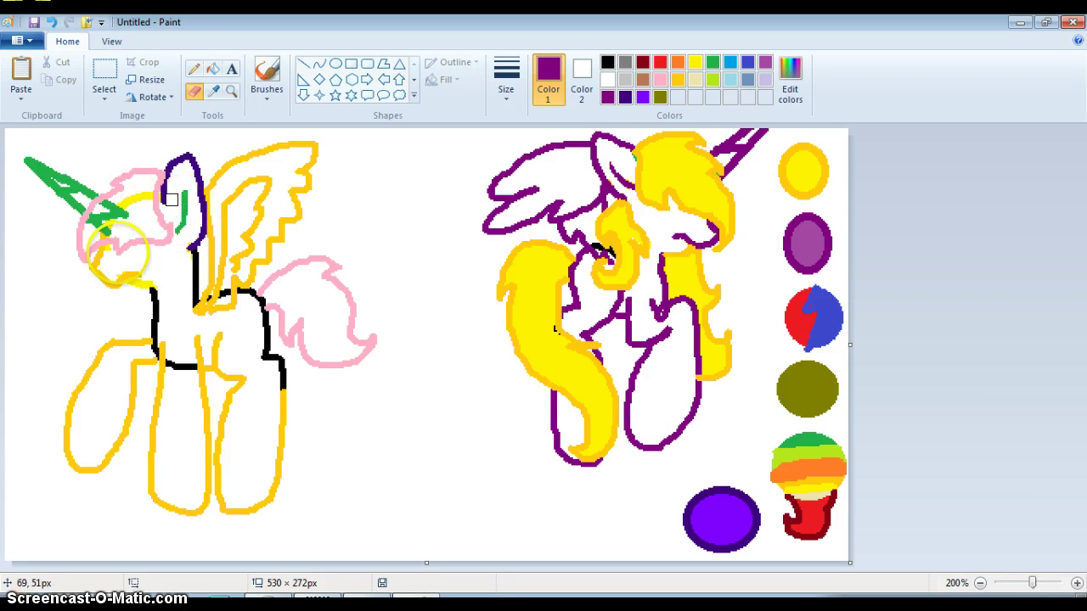
left_click(212, 68)
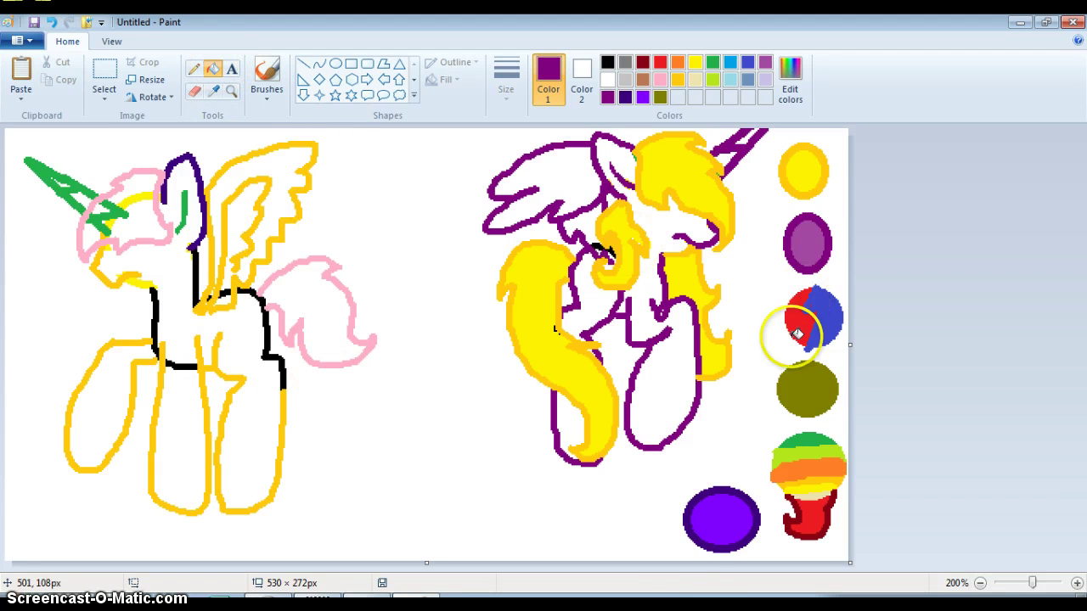